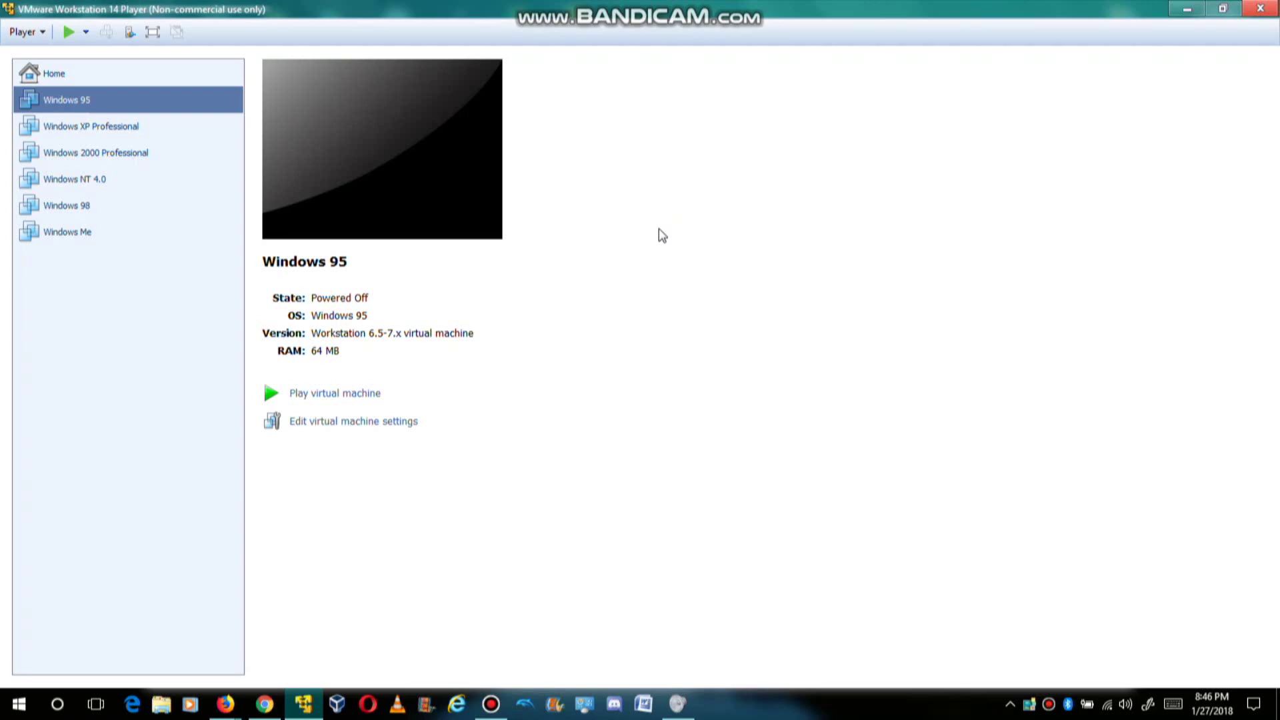
Switch VMware Player to full-screen view with the Windows 95 machine shown
{"action": "left_click", "coordinate": [153, 32]}
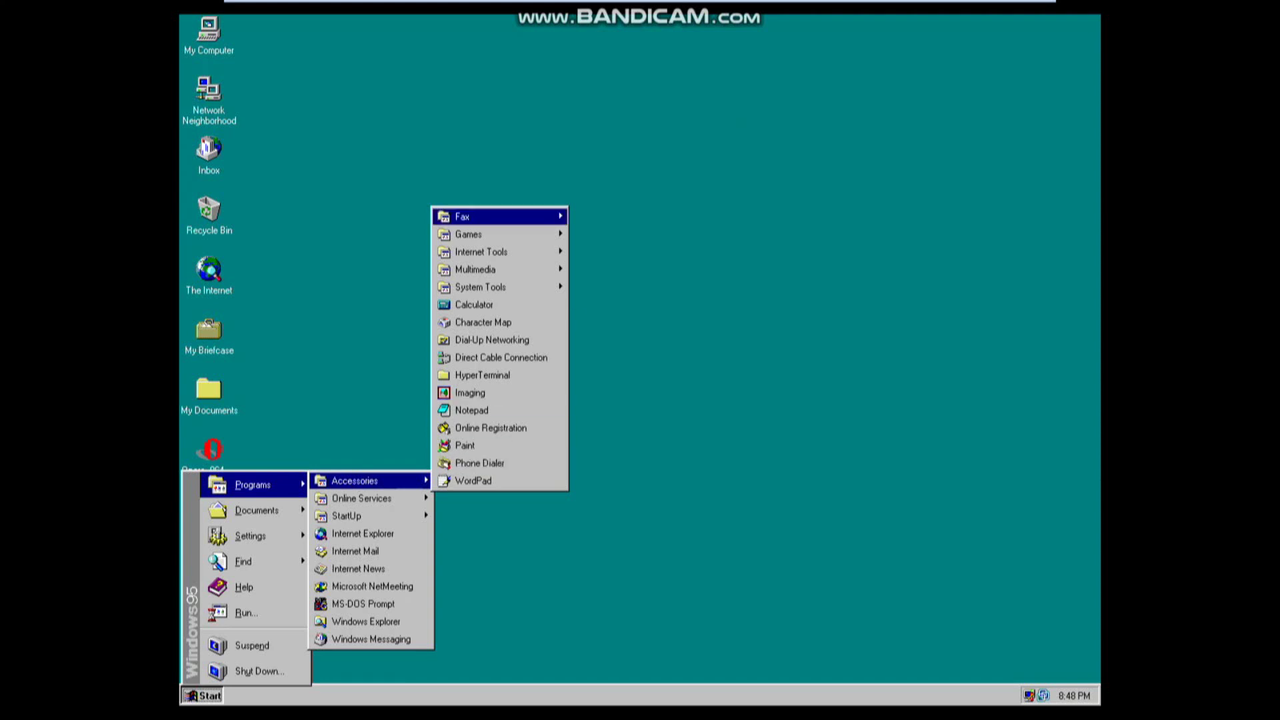
Launch an MS-DOS Prompt window from the Start > Programs menu
{"action": "mouse_move", "coordinate": [479, 234]}
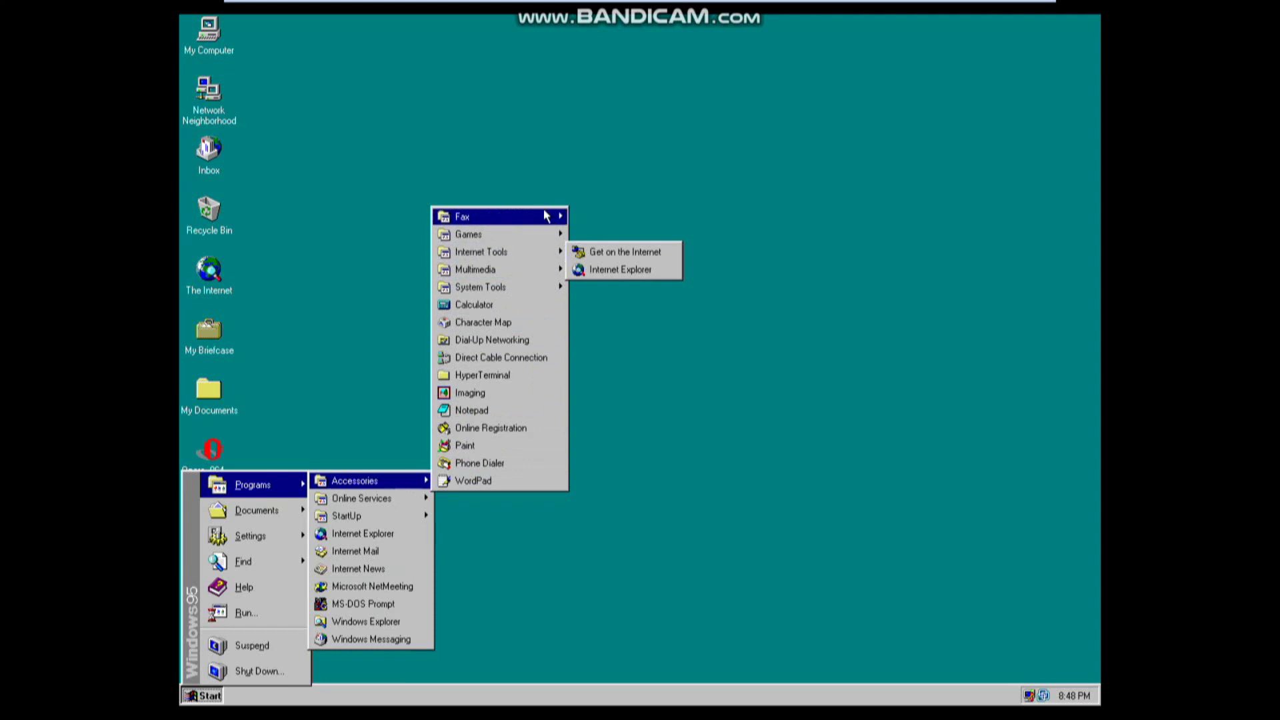
{"action": "left_click", "coordinate": [320, 604]}
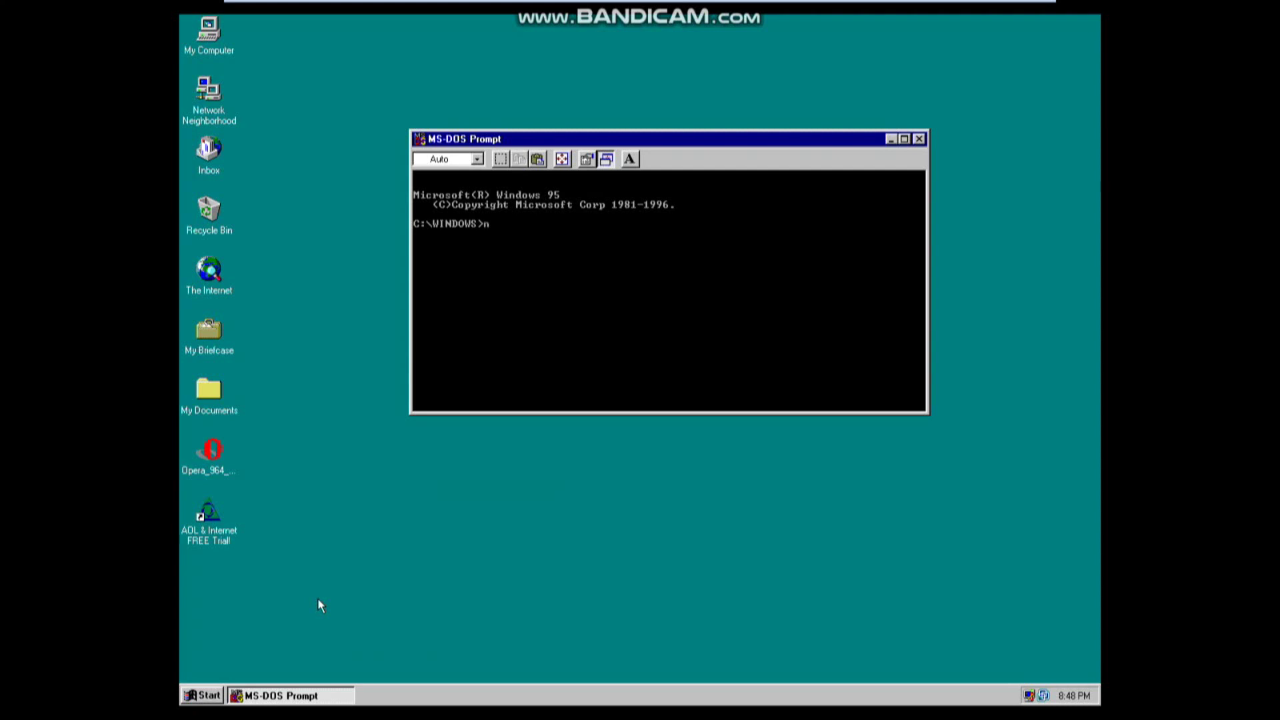
Run notepad from the C:\WINDOWS> prompt, then close the Notepad window
{"action": "type", "text": "epad"}
{"action": "key", "text": "Return"}
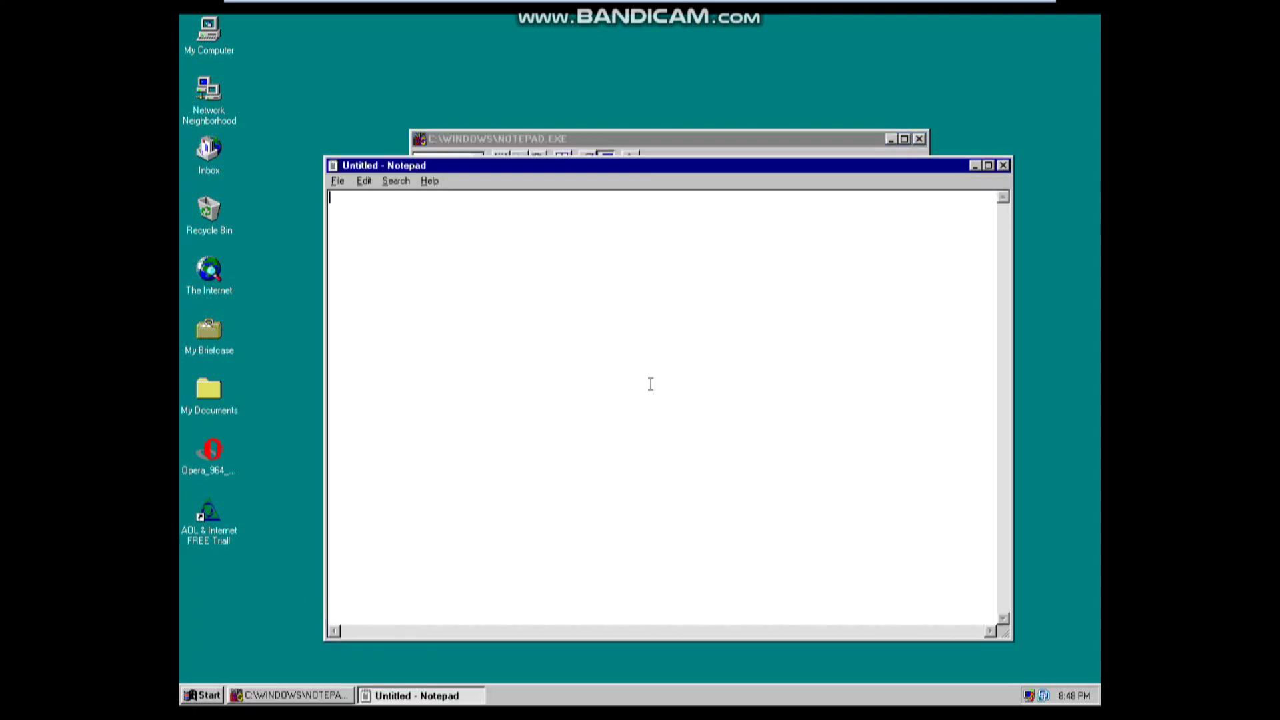
{"action": "left_click", "coordinate": [1003, 164]}
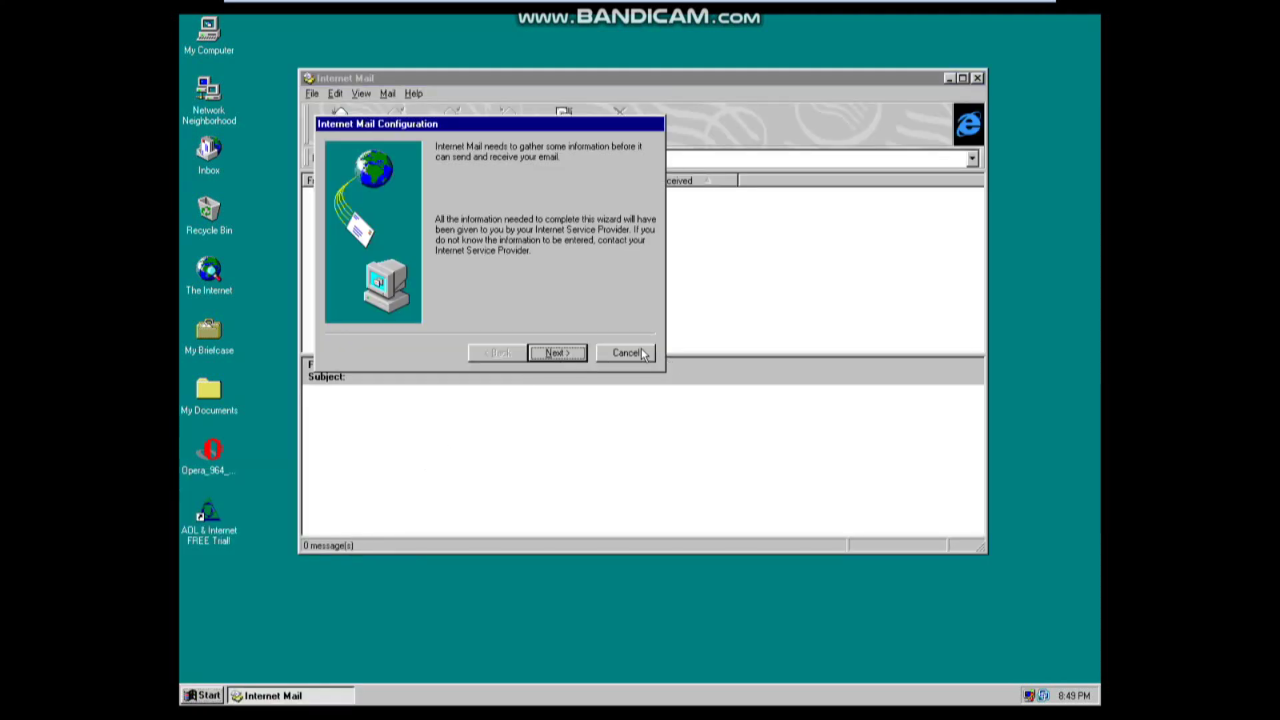
Cancel the Internet Mail Configuration wizard and confirm the cancellation
{"action": "left_click", "coordinate": [640, 350]}
{"action": "left_click", "coordinate": [600, 391]}
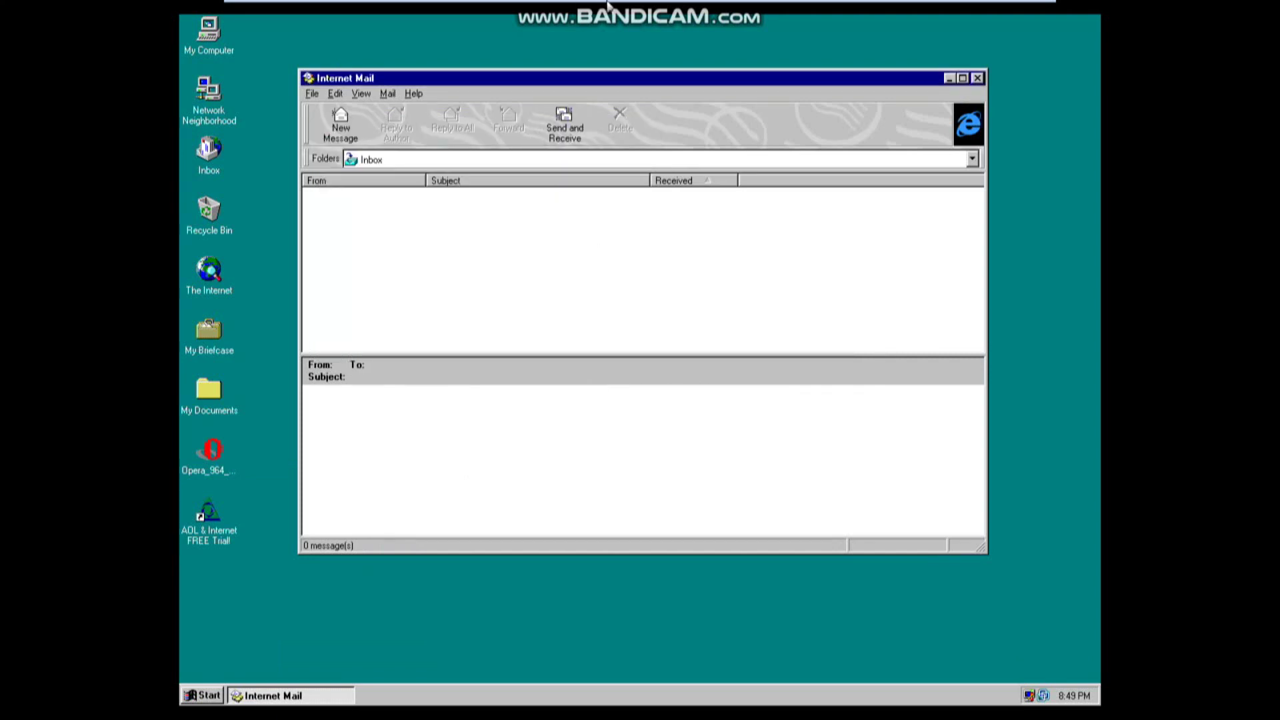
{"action": "mouse_move", "coordinate": [566, 2]}
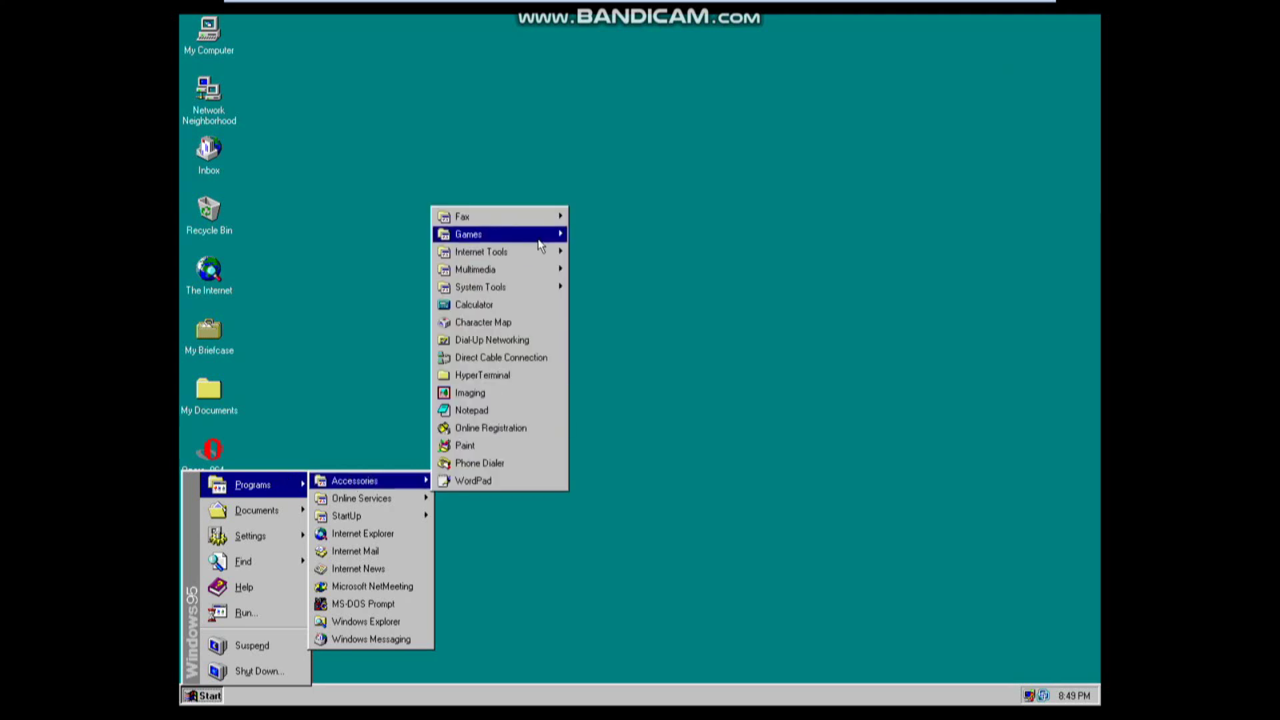
Open Display Properties from the desktop's right-click menu and move it toward the centre
{"action": "left_click", "coordinate": [335, 78]}
{"action": "right_click", "coordinate": [335, 78]}
{"action": "left_click", "coordinate": [394, 166]}
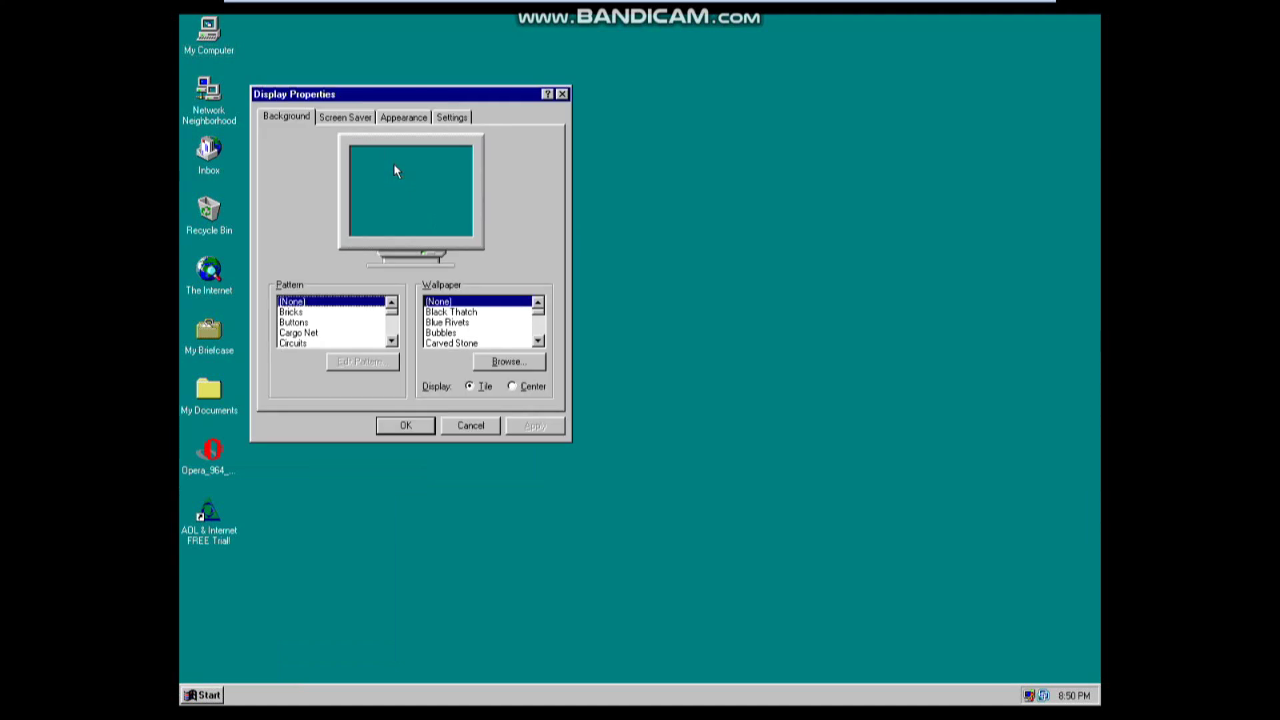
{"action": "left_click_drag", "start_coordinate": [397, 96], "coordinate": [511, 153]}
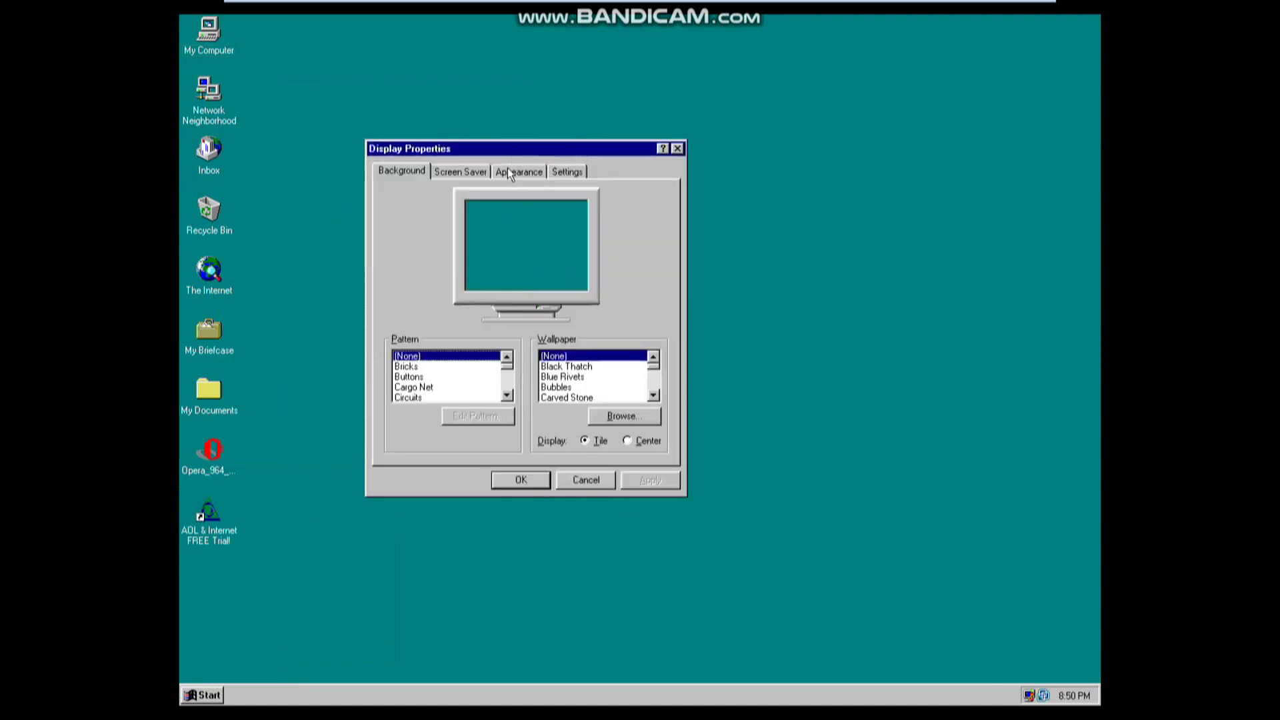
Look through the Settings, Appearance, Screen Saver and Background pages
{"action": "left_click", "coordinate": [568, 171]}
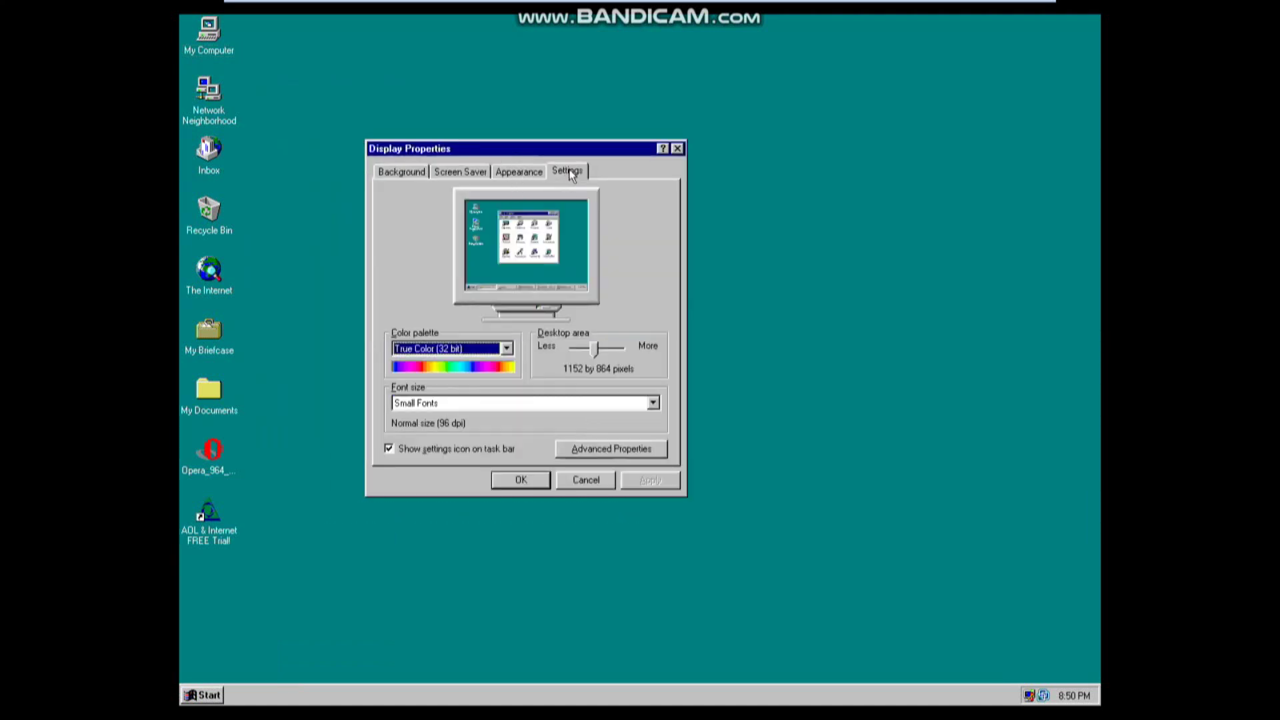
{"action": "left_click", "coordinate": [593, 348]}
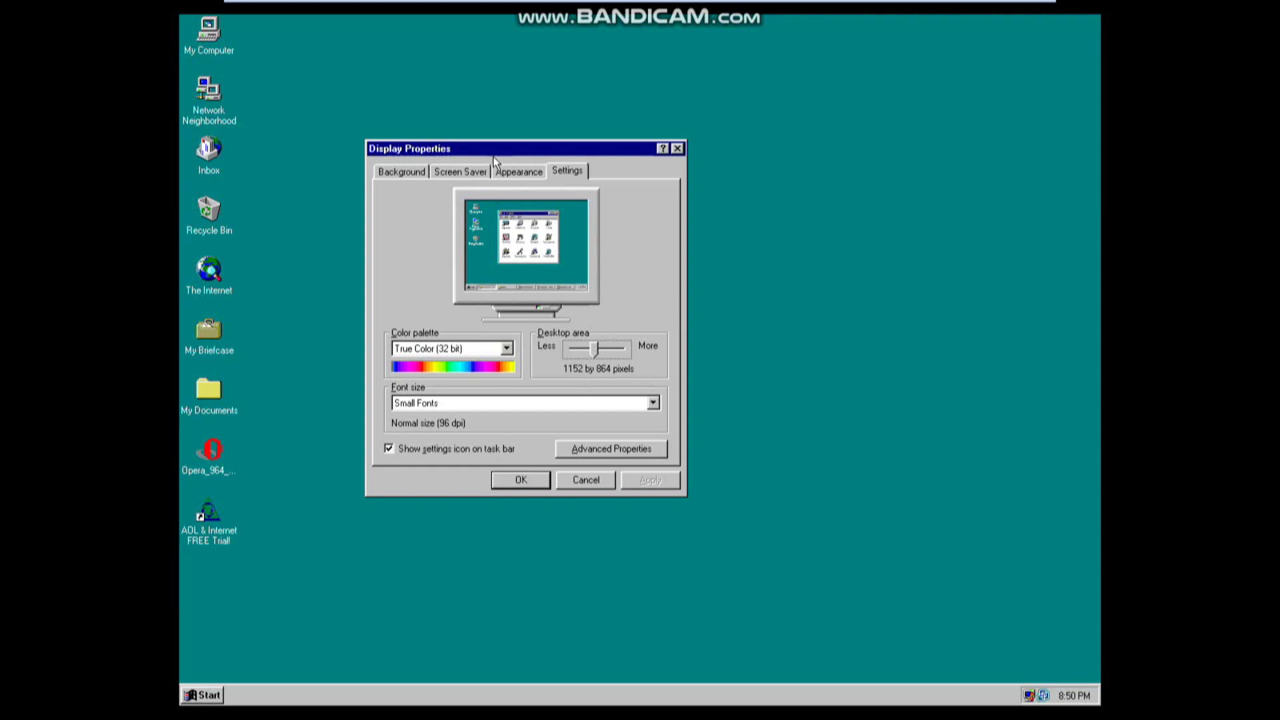
{"action": "left_click", "coordinate": [534, 174]}
{"action": "left_click", "coordinate": [459, 173]}
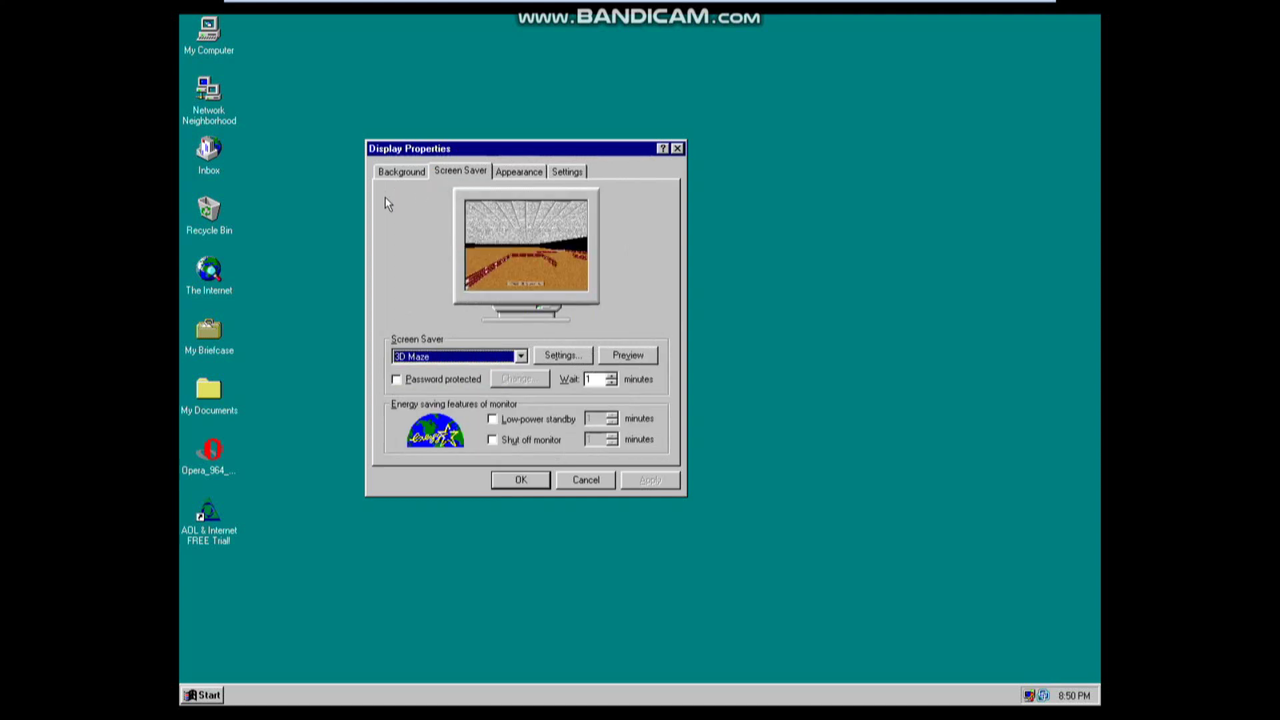
{"action": "left_click", "coordinate": [401, 172]}
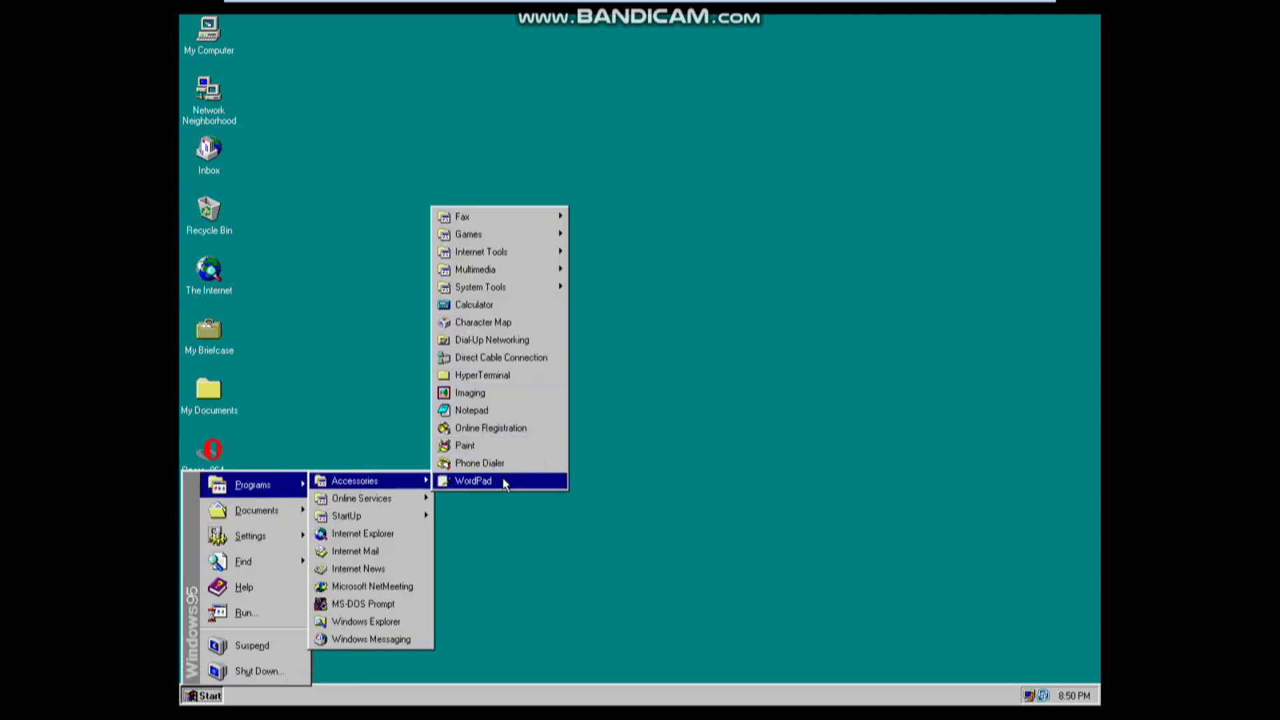
Launch WordPad, then Notepad alongside it, from Accessories
{"action": "left_click", "coordinate": [507, 482]}
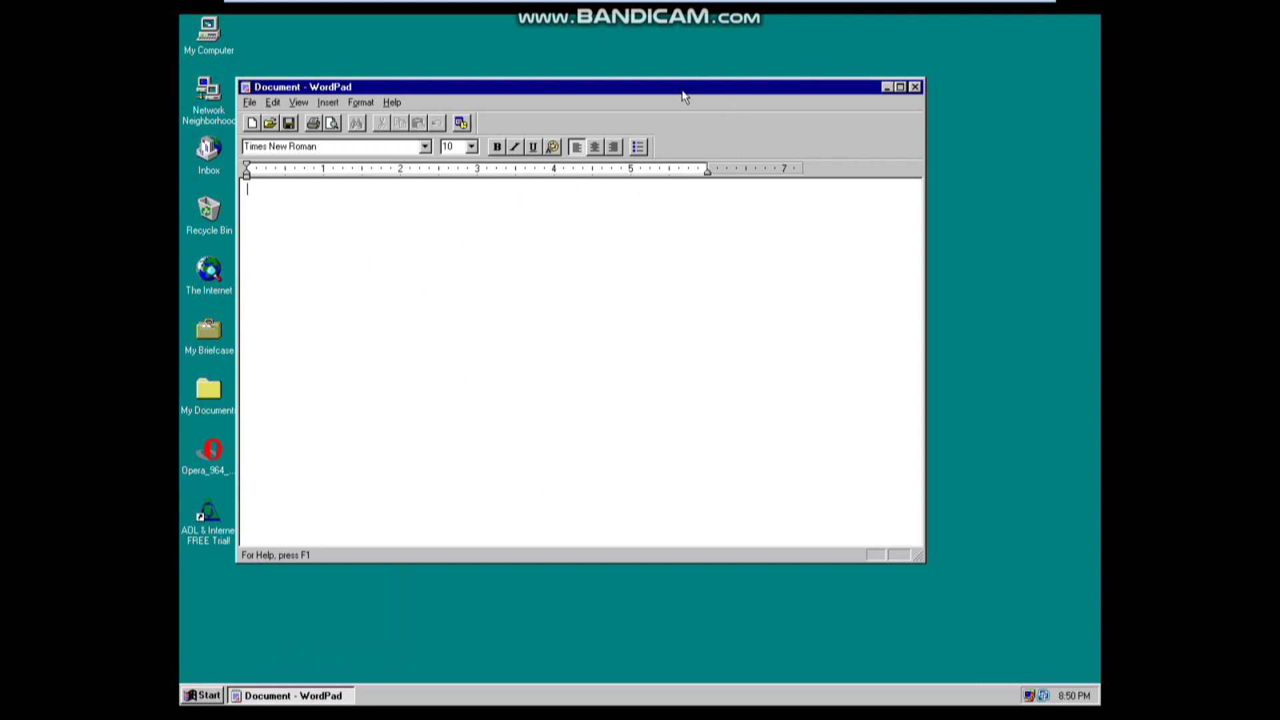
{"action": "left_click_drag", "start_coordinate": [681, 91], "coordinate": [712, 117]}
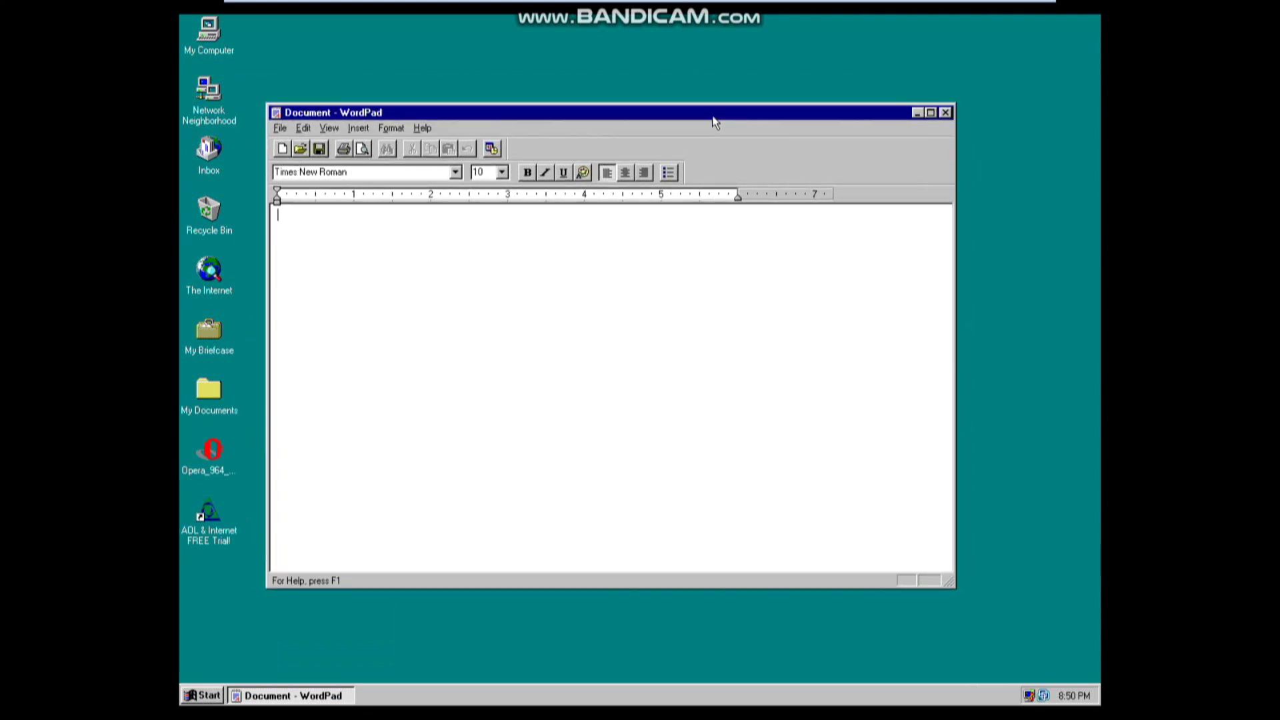
{"action": "left_click", "coordinate": [203, 696]}
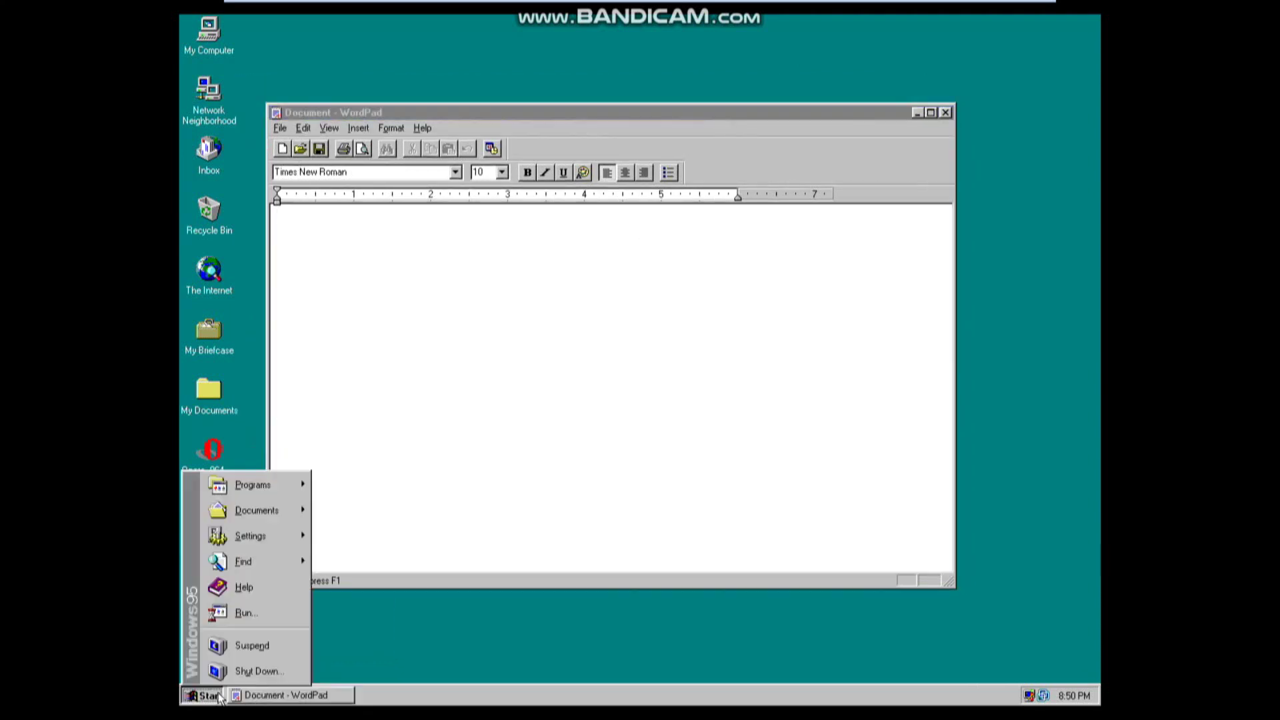
{"action": "mouse_move", "coordinate": [253, 488]}
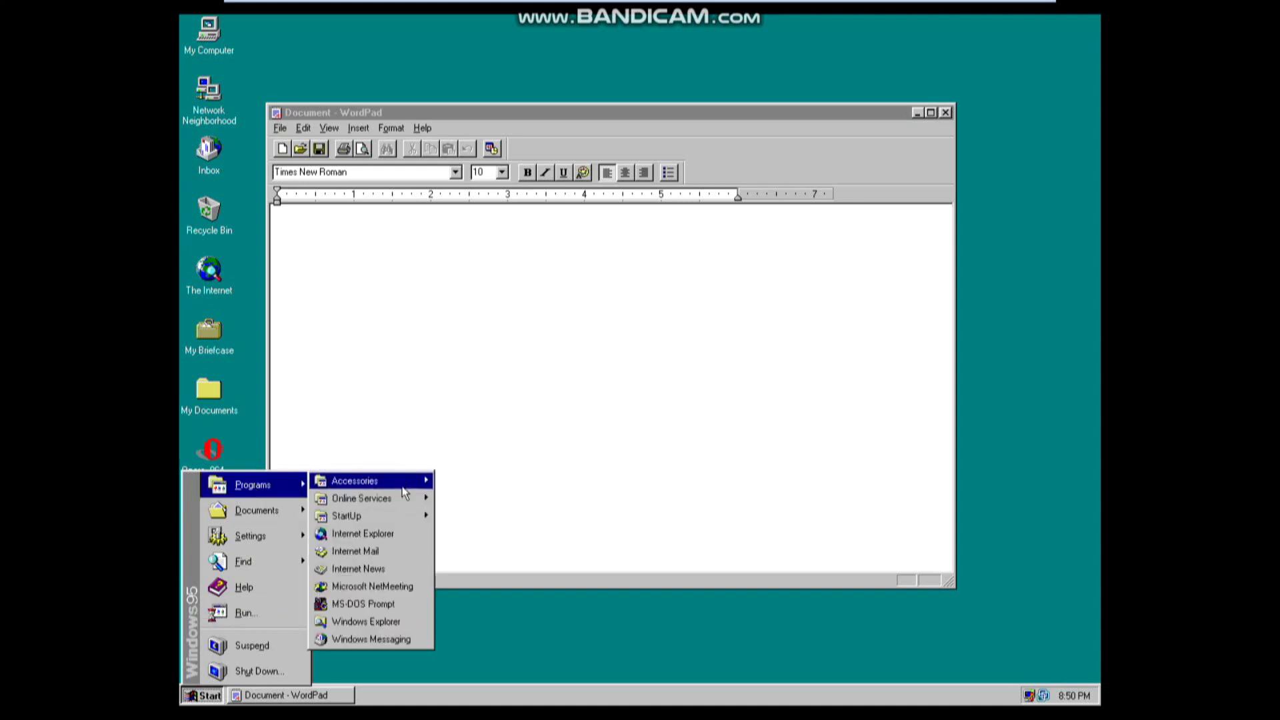
{"action": "mouse_move", "coordinate": [406, 480]}
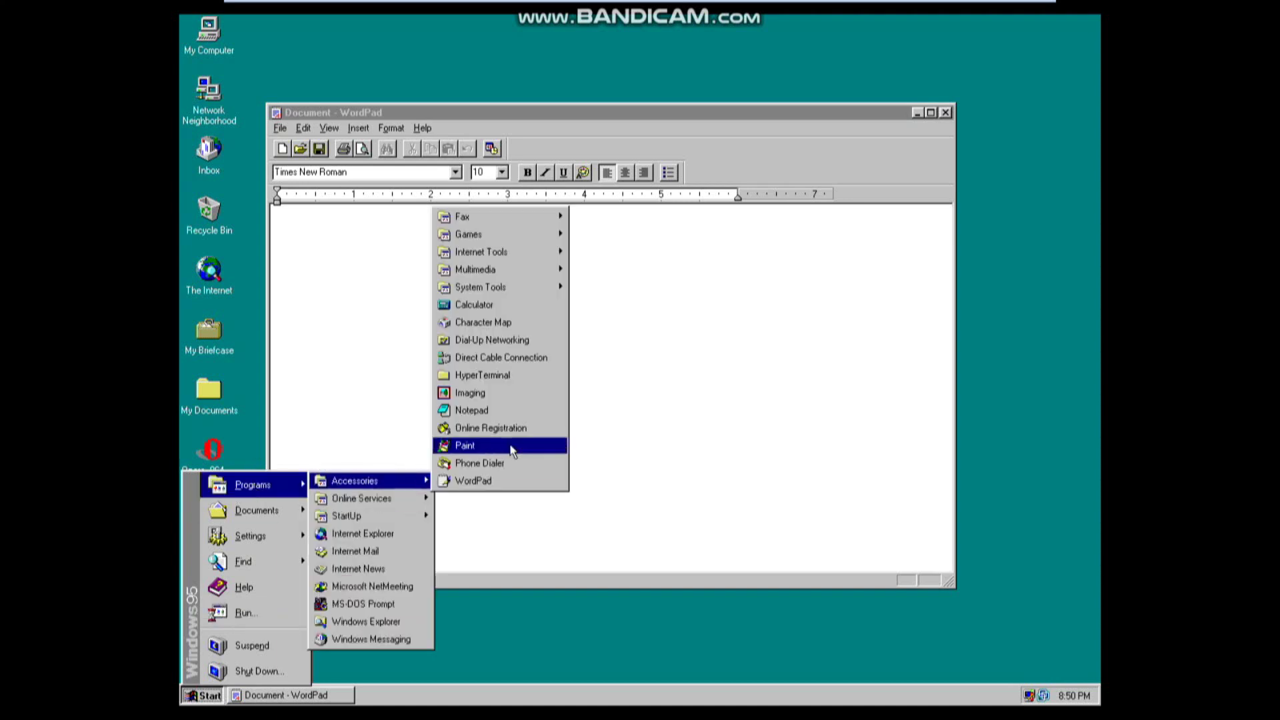
{"action": "left_click", "coordinate": [480, 410]}
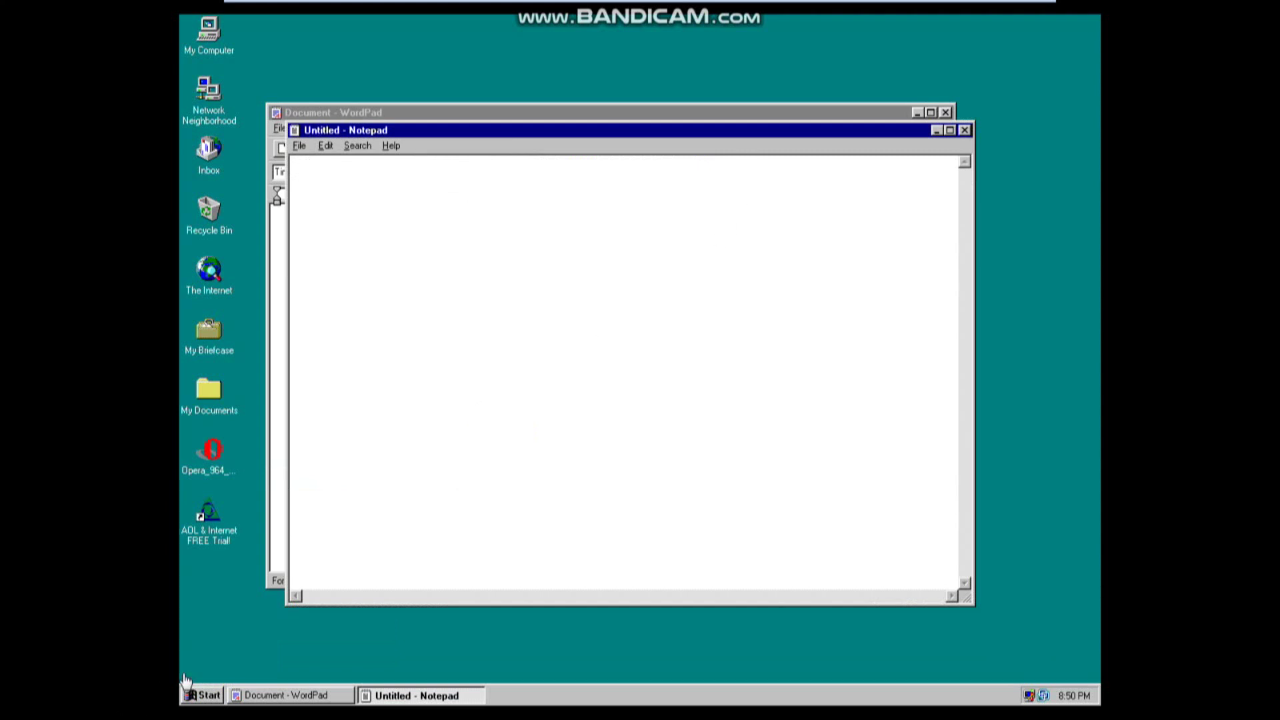
Launch Paint from Accessories and move its window up and left
{"action": "left_click", "coordinate": [202, 696]}
{"action": "mouse_move", "coordinate": [254, 484]}
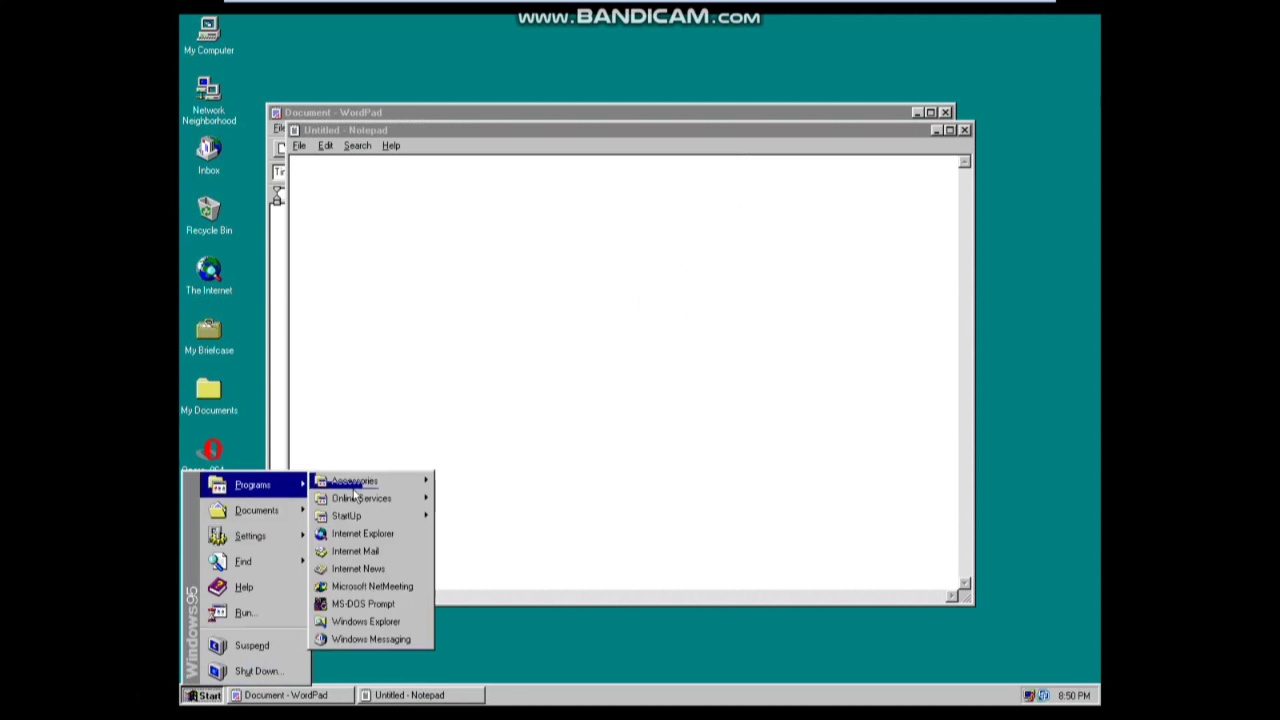
{"action": "mouse_move", "coordinate": [360, 481]}
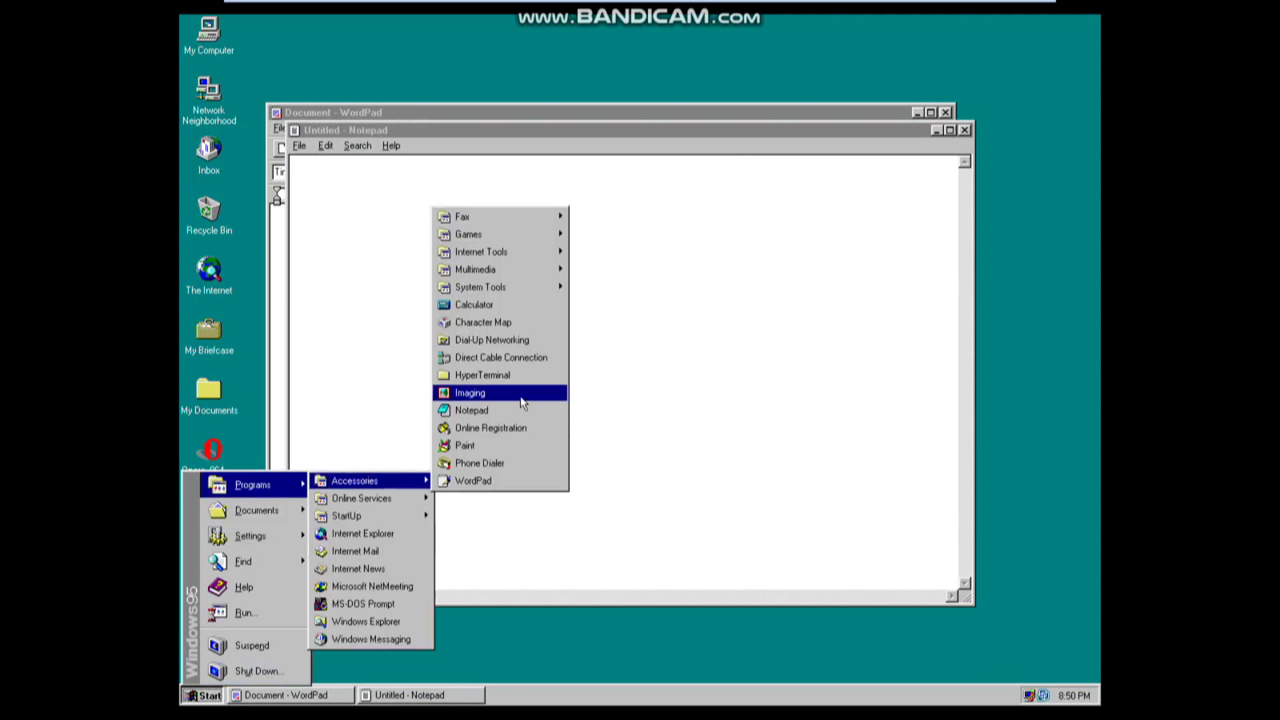
{"action": "left_click", "coordinate": [503, 445]}
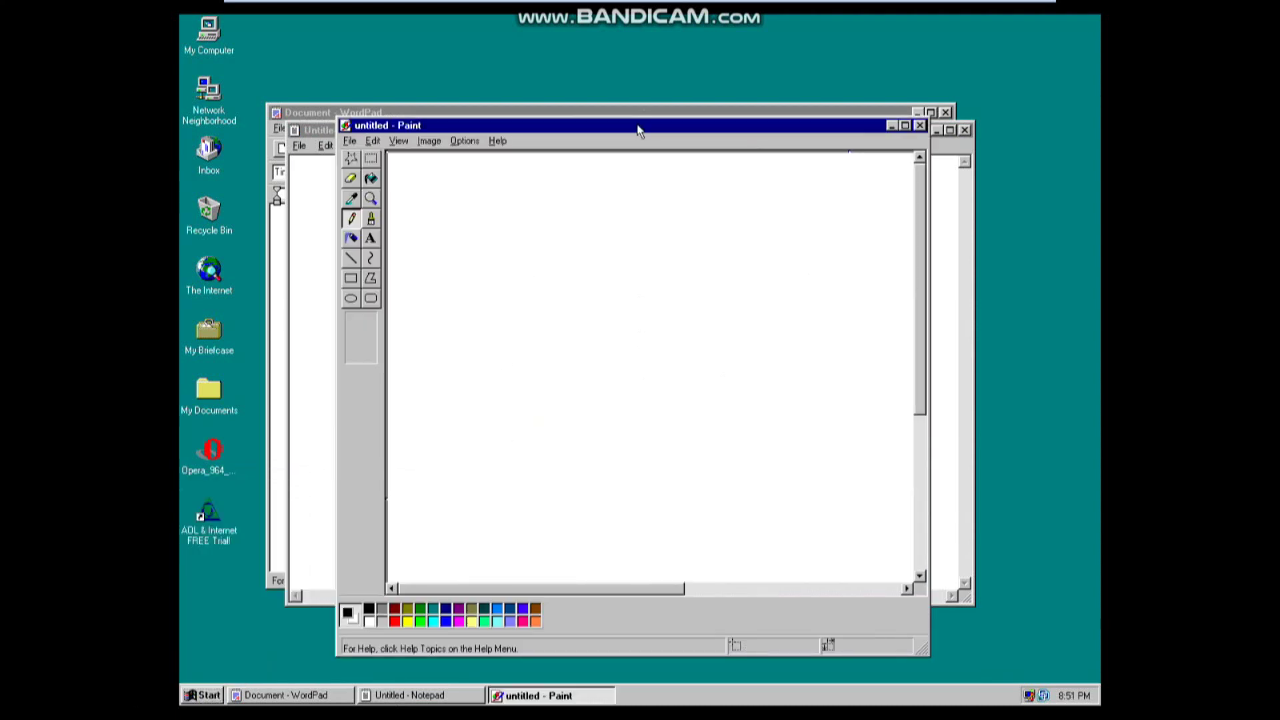
{"action": "left_click_drag", "start_coordinate": [634, 130], "coordinate": [528, 62]}
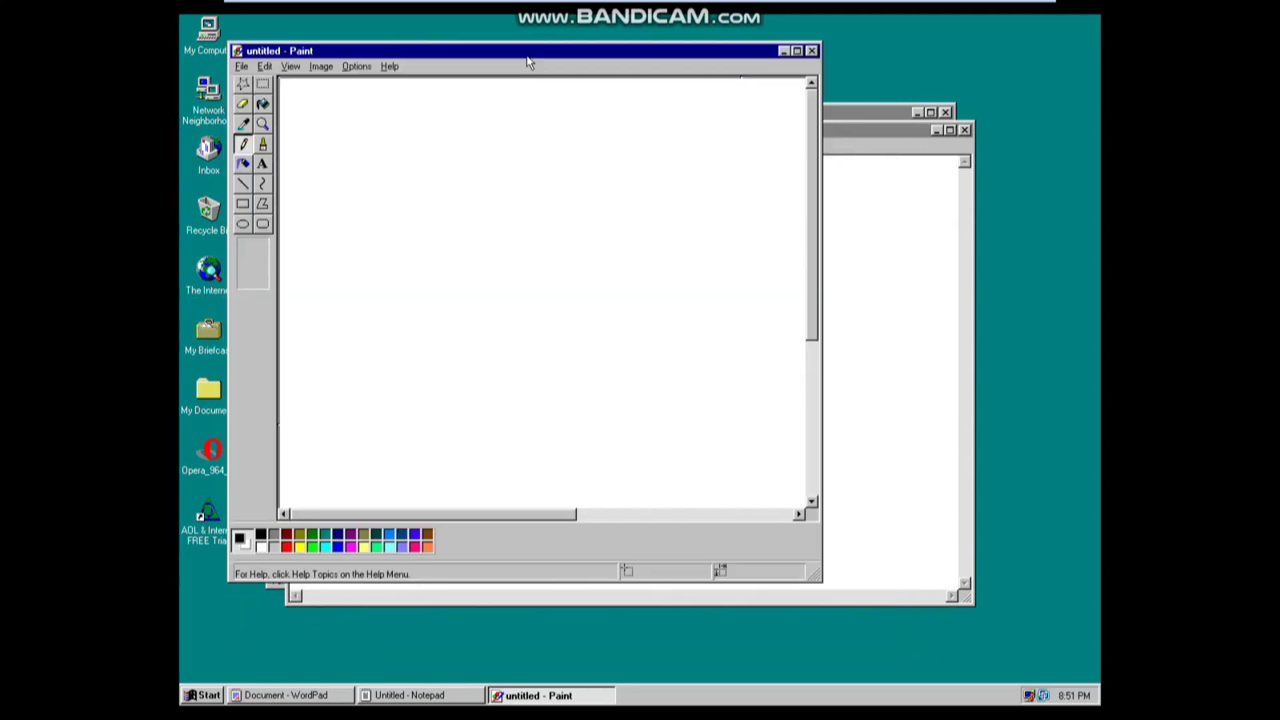
Close Paint and Notepad, then maximize and restore WordPad
{"action": "left_click", "coordinate": [811, 51]}
{"action": "left_click", "coordinate": [964, 130]}
{"action": "left_click", "coordinate": [931, 112]}
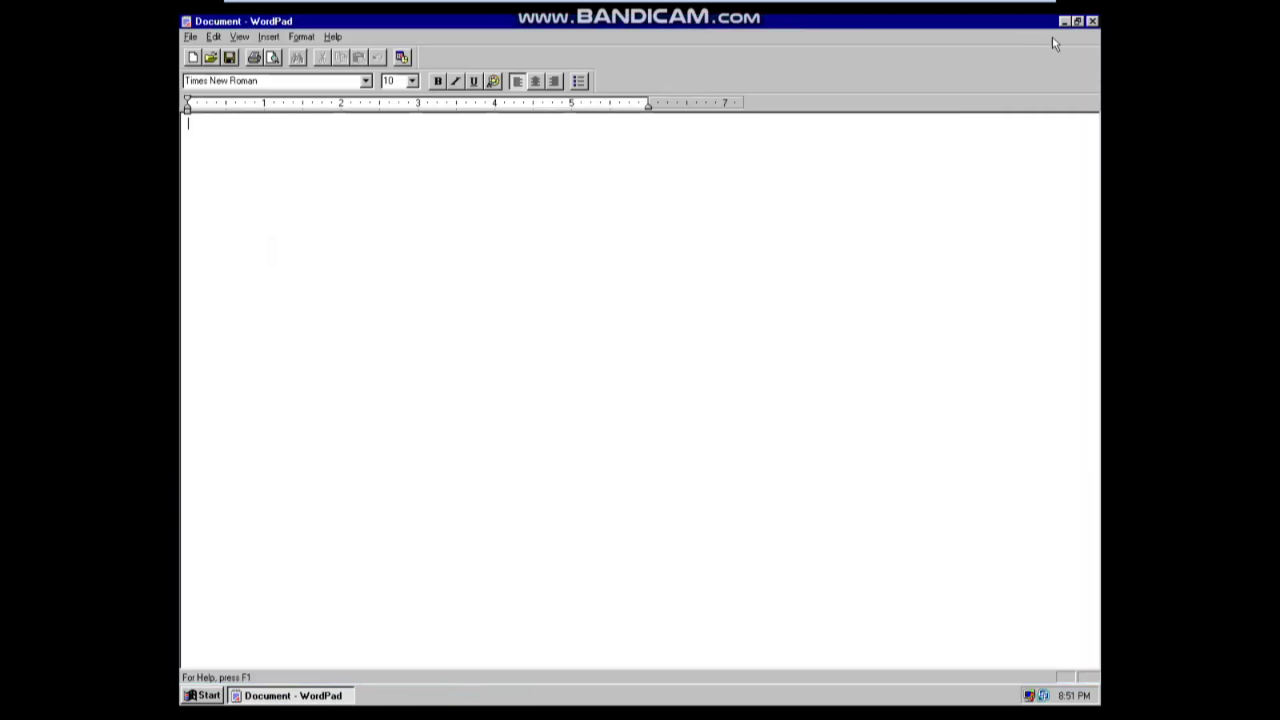
{"action": "left_click", "coordinate": [1077, 22]}
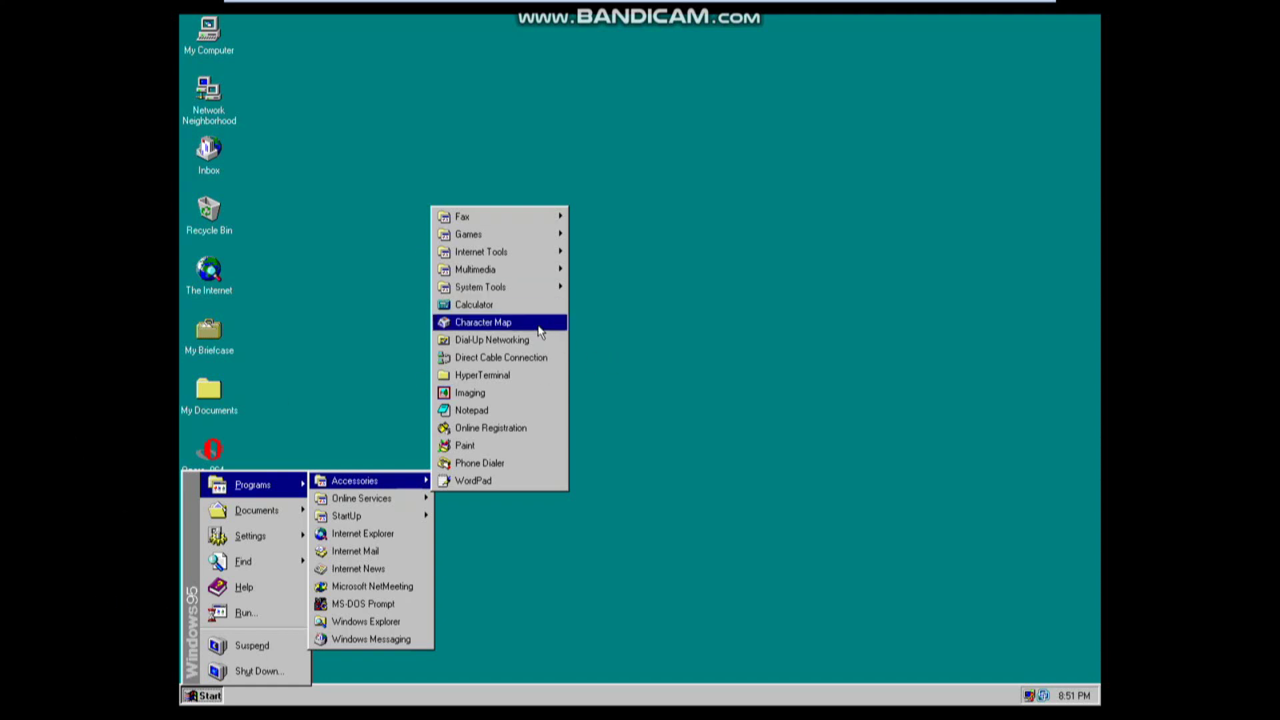
Open Calculator and move it, then start Media Player from Accessories > Multimedia
{"action": "left_click", "coordinate": [531, 305]}
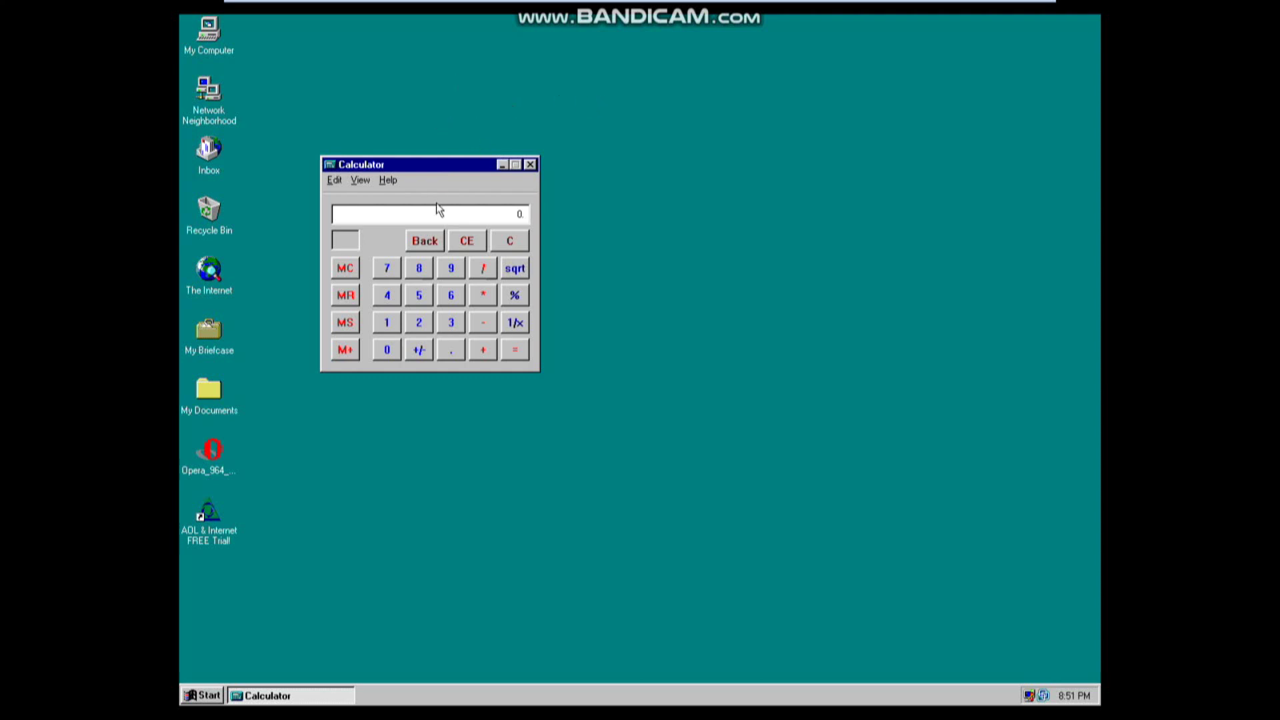
{"action": "left_click_drag", "start_coordinate": [438, 166], "coordinate": [473, 124]}
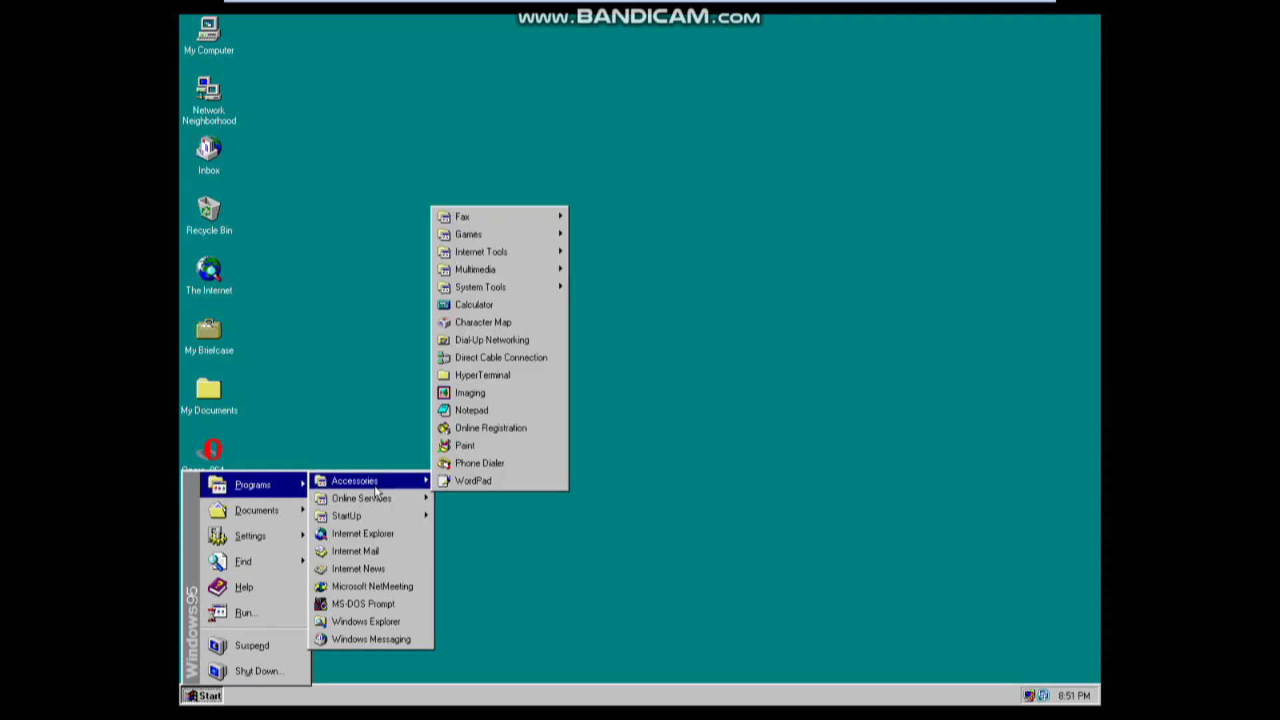
{"action": "mouse_move", "coordinate": [505, 254]}
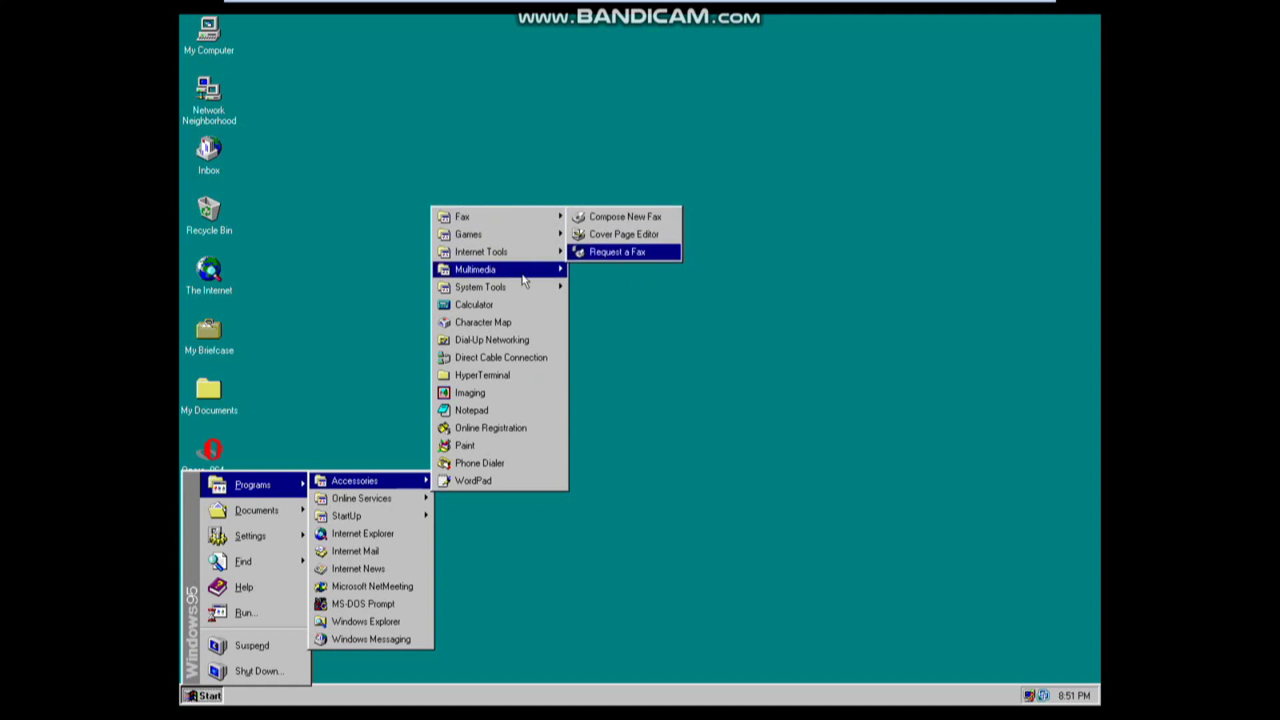
{"action": "mouse_move", "coordinate": [514, 290]}
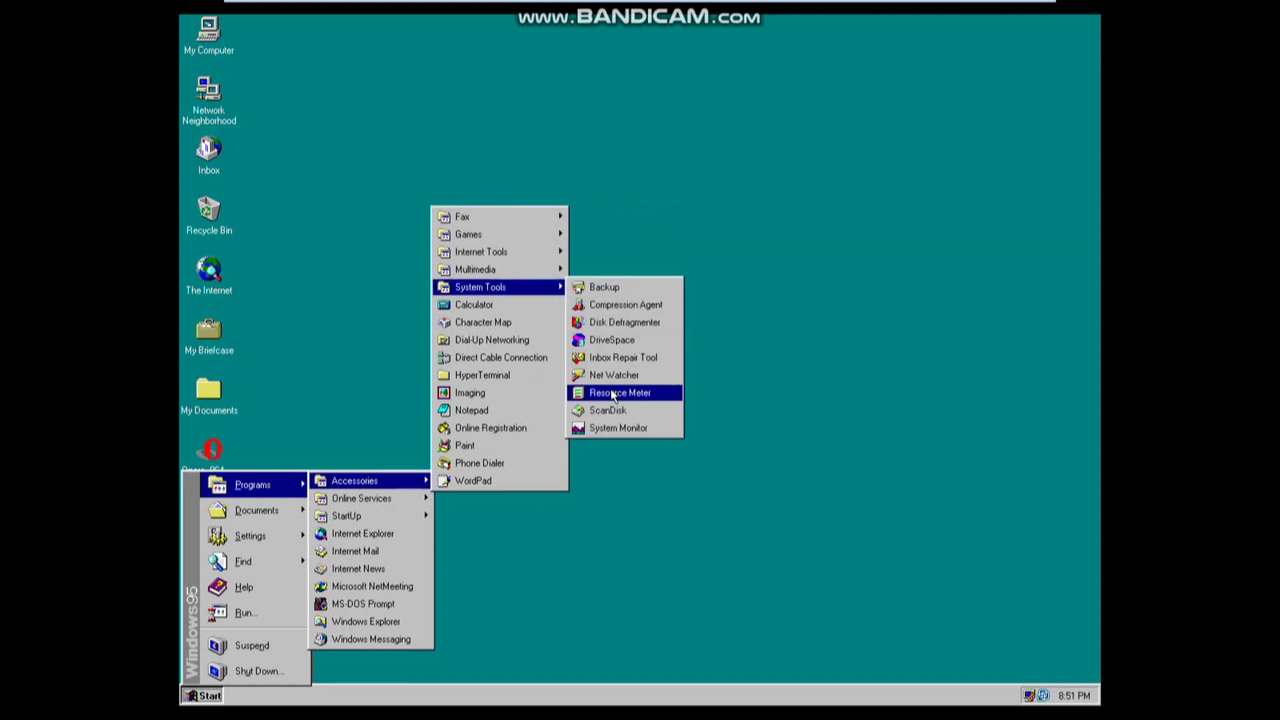
{"action": "mouse_move", "coordinate": [485, 273]}
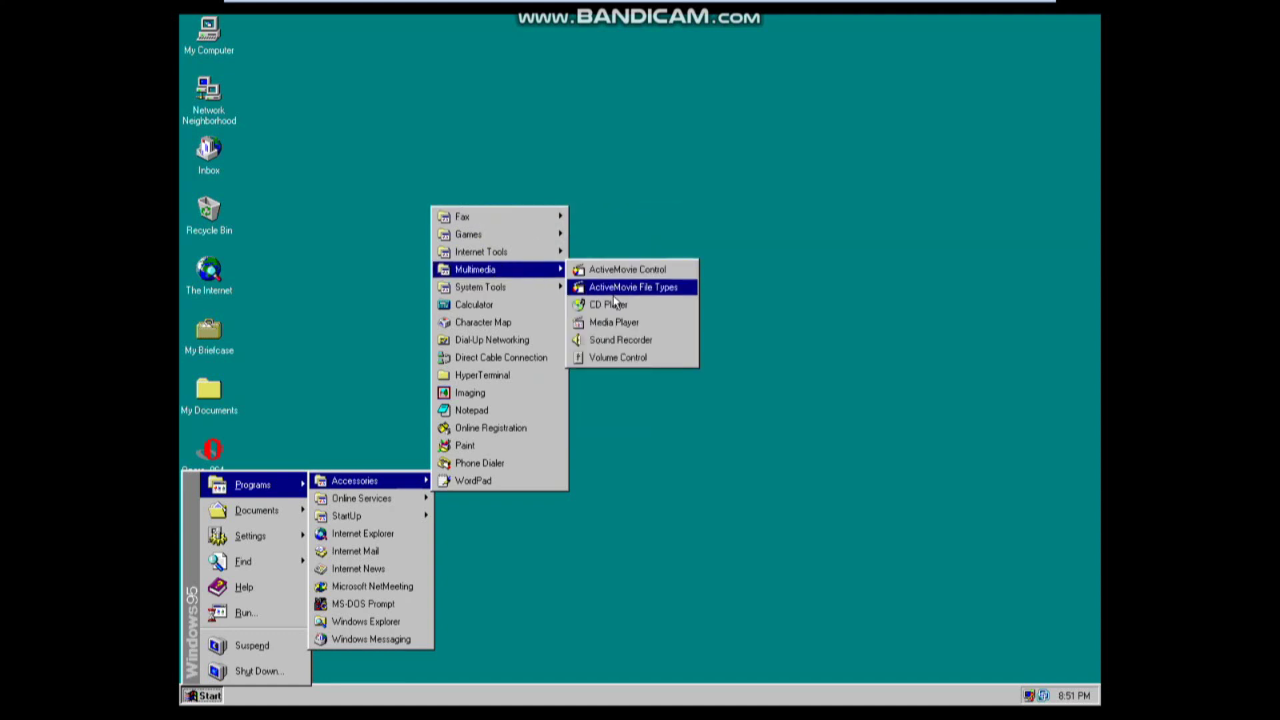
{"action": "left_click", "coordinate": [612, 322]}
View Media Player's About box with version and memory details, then dismiss it
{"action": "left_click", "coordinate": [528, 210]}
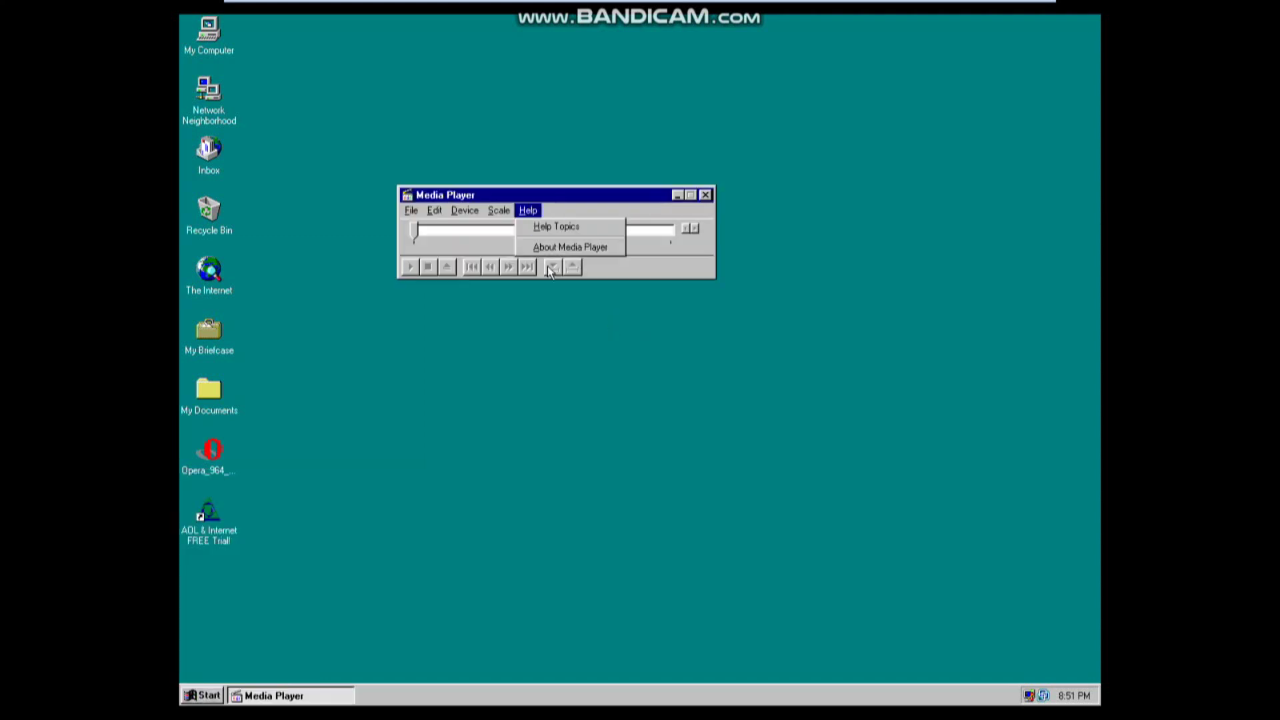
{"action": "left_click", "coordinate": [548, 252]}
{"action": "left_click_drag", "start_coordinate": [547, 256], "coordinate": [685, 284]}
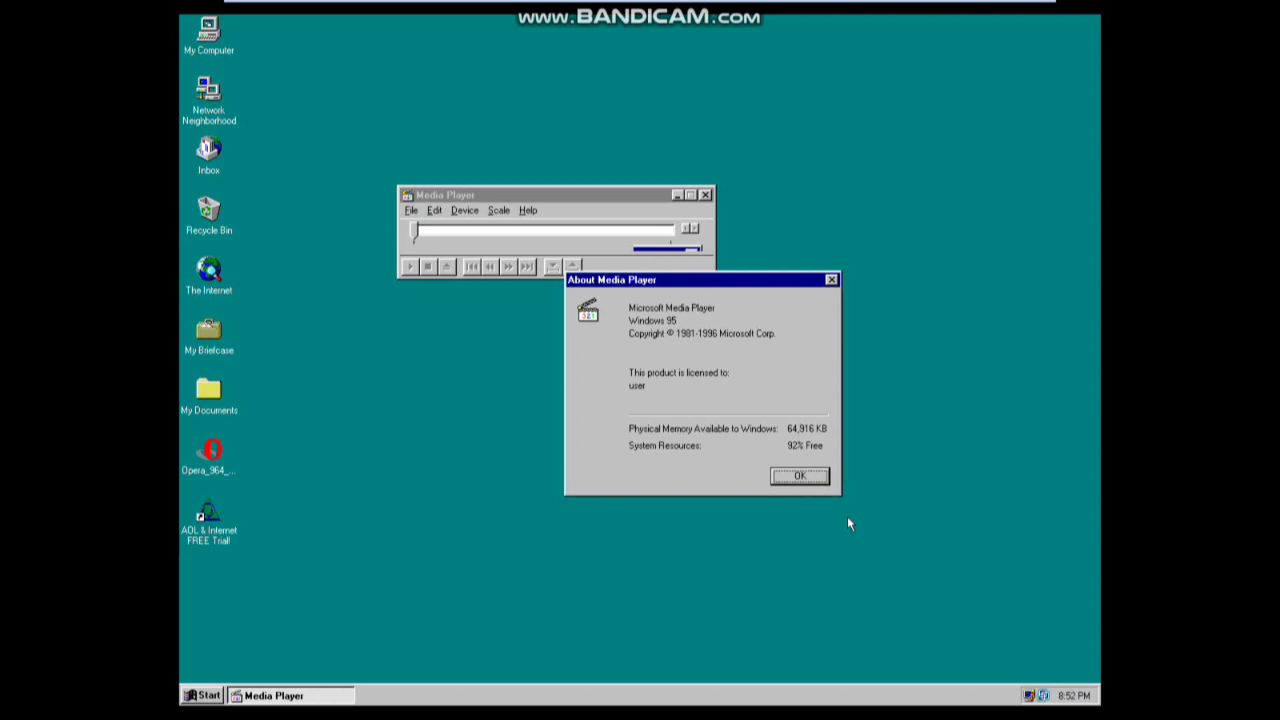
{"action": "left_click", "coordinate": [817, 473]}
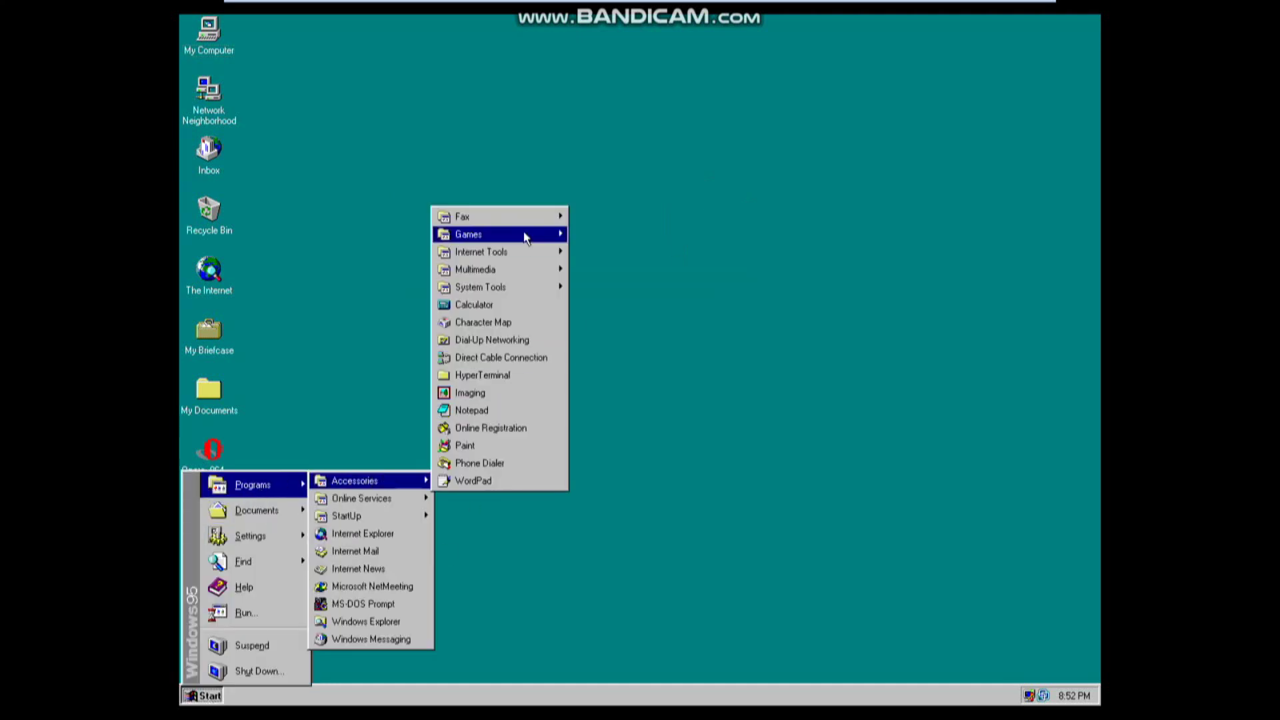
{"action": "mouse_move", "coordinate": [486, 269]}
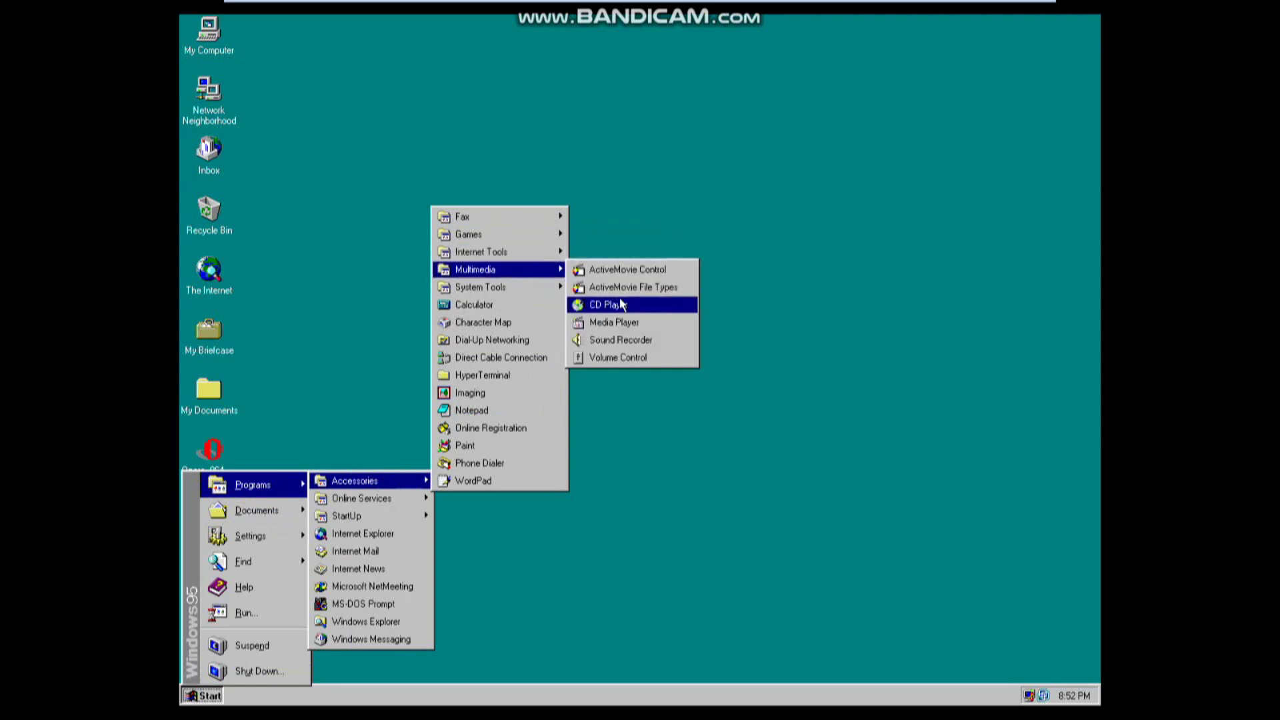
{"action": "left_click", "coordinate": [619, 298]}
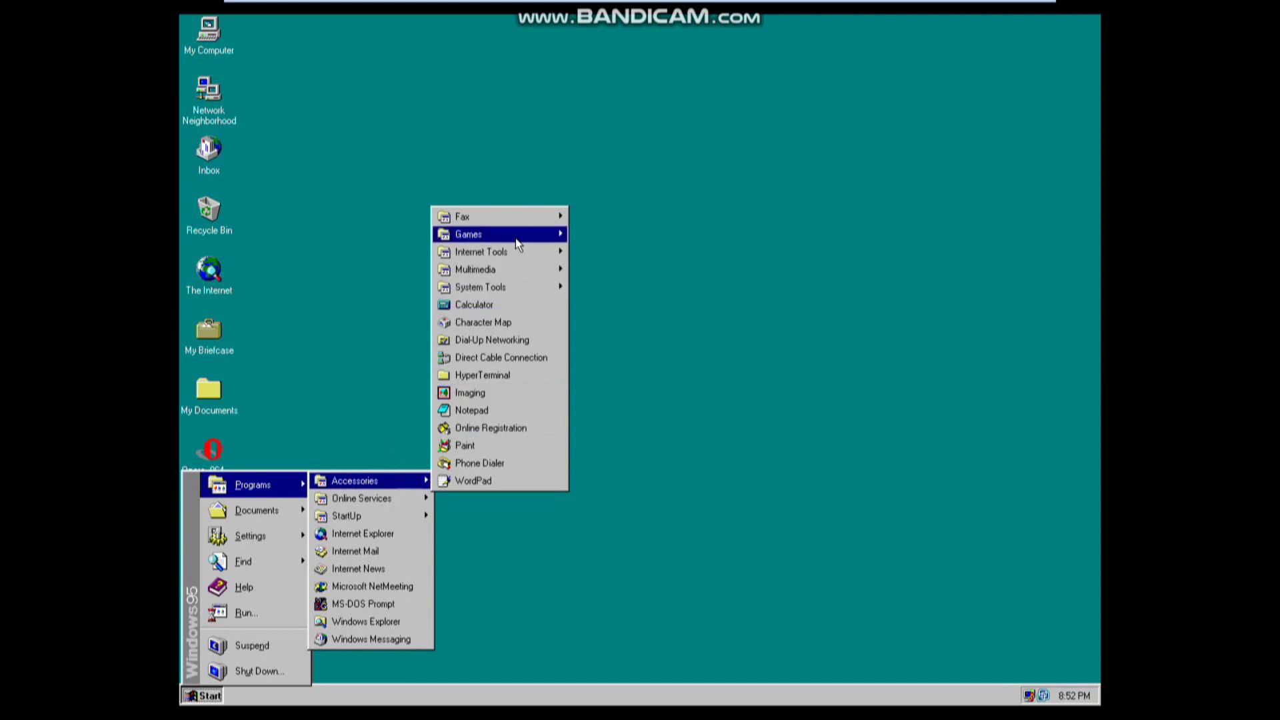
{"action": "left_click", "coordinate": [511, 393]}
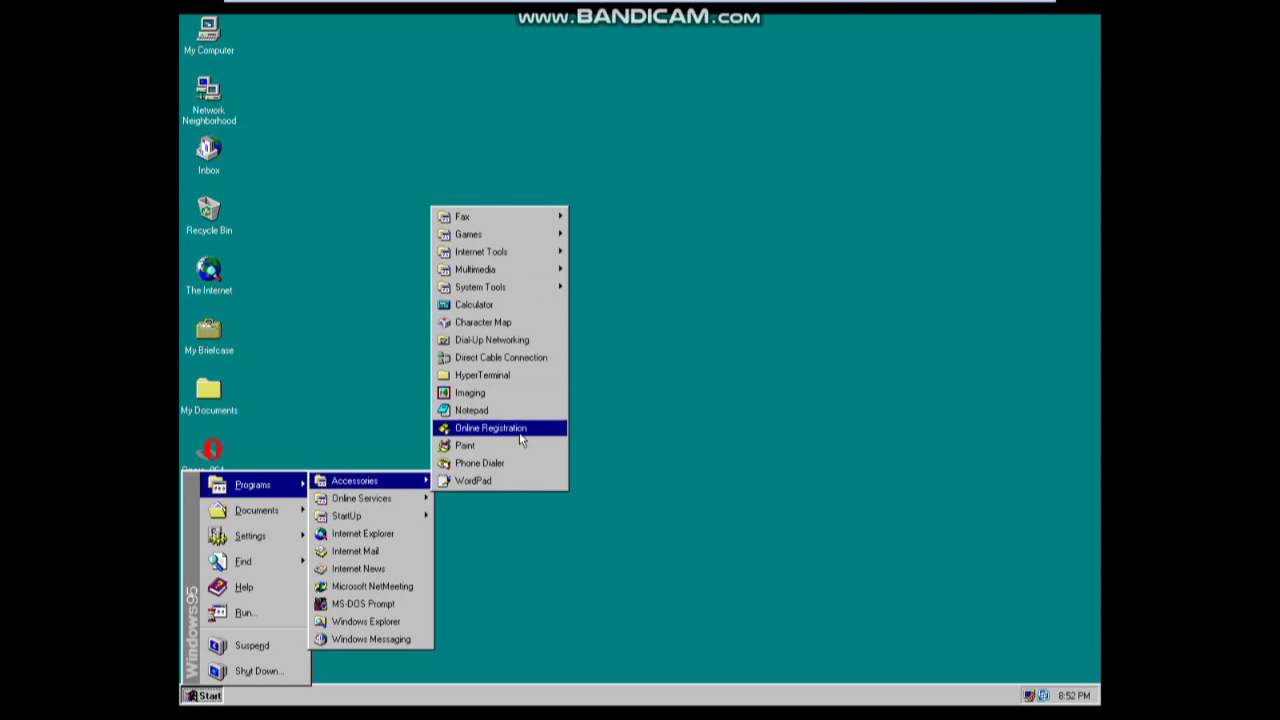
Open and close the HyperTerminal folder, then exit AOL 3.0 setup without installing
{"action": "left_click", "coordinate": [520, 375]}
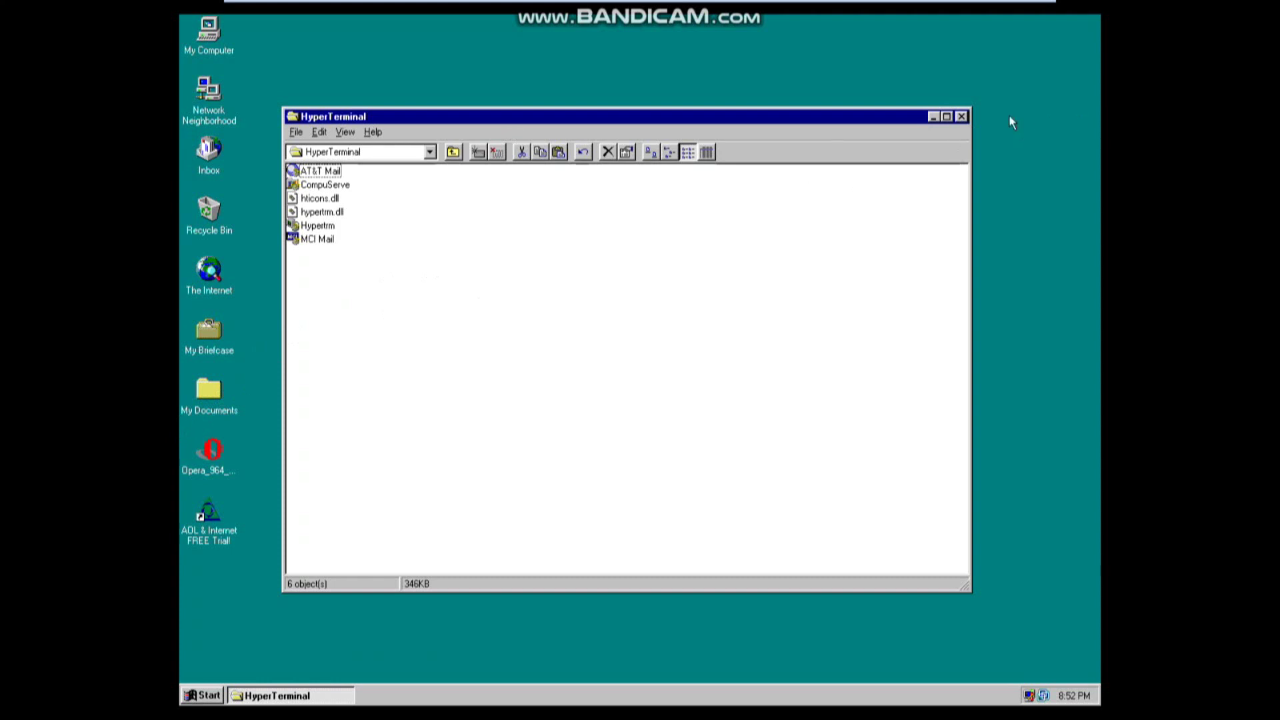
{"action": "left_click", "coordinate": [961, 117]}
{"action": "mouse_move", "coordinate": [746, 3]}
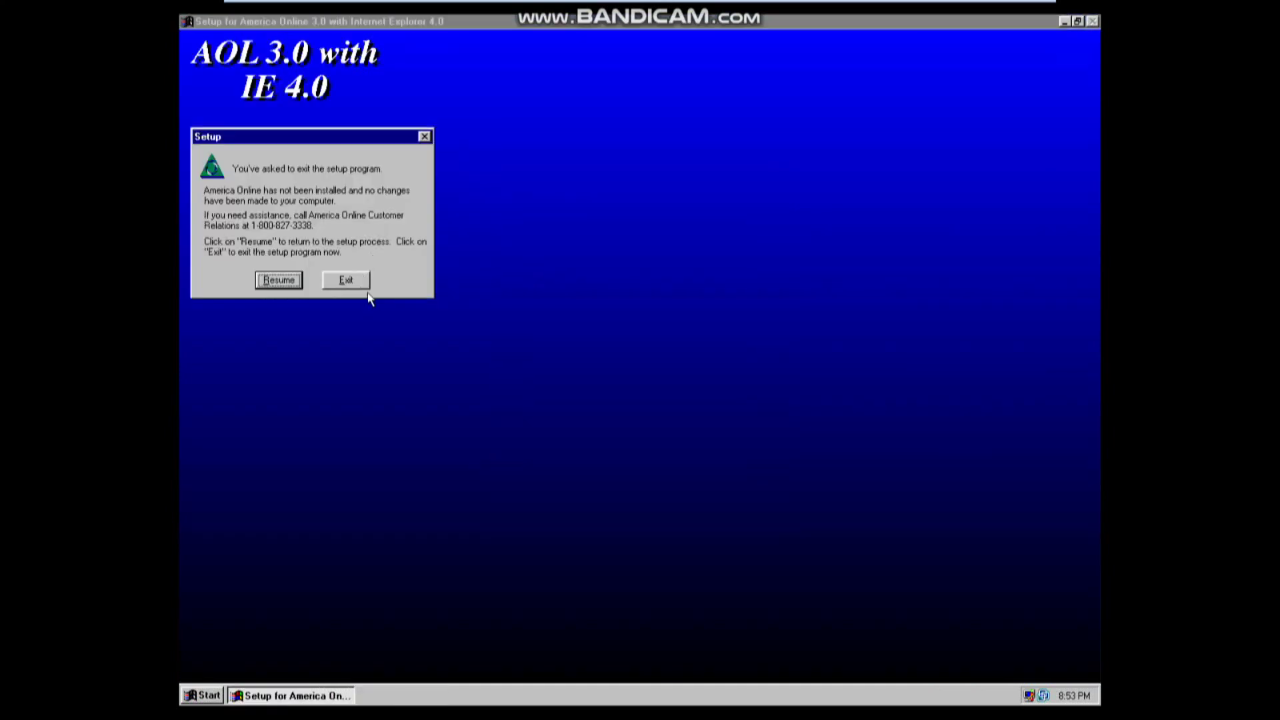
{"action": "left_click", "coordinate": [364, 283]}
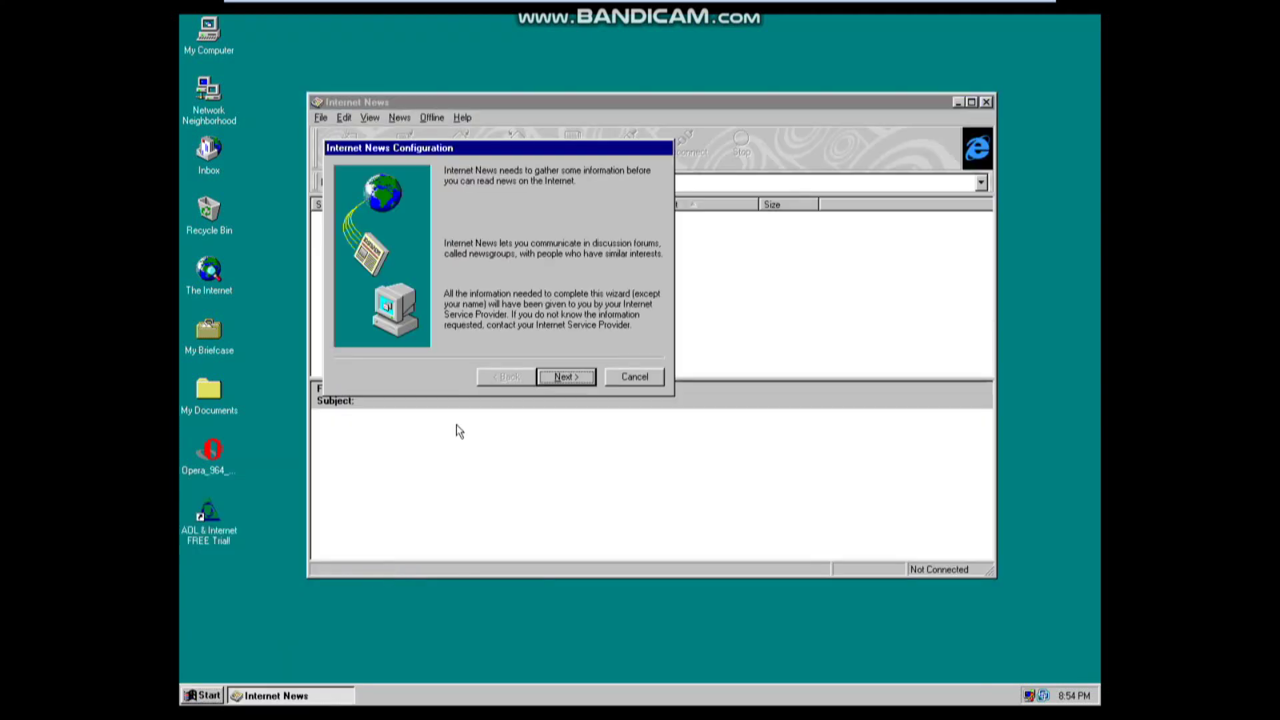
{"action": "left_click", "coordinate": [650, 376]}
{"action": "left_click", "coordinate": [610, 396]}
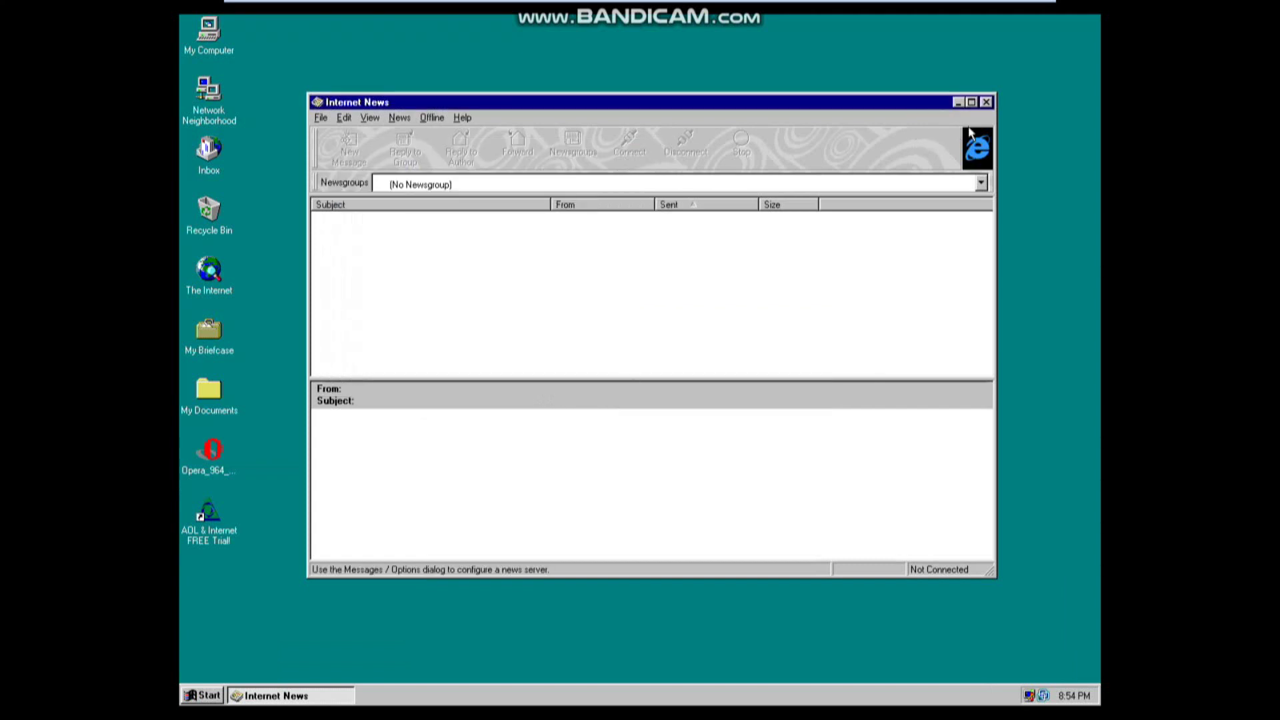
{"action": "left_click", "coordinate": [987, 103]}
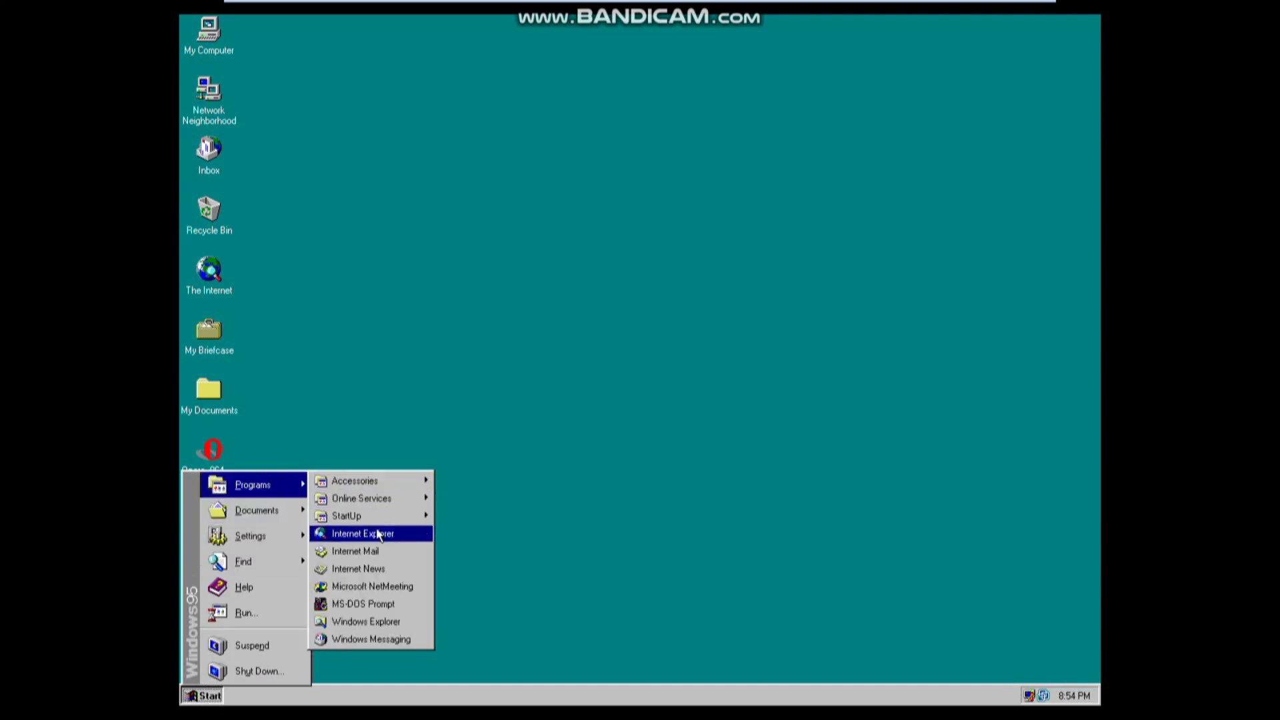
Launch Internet Explorer, dismiss the site error, and check the version 3.0 About box
{"action": "left_click", "coordinate": [378, 534]}
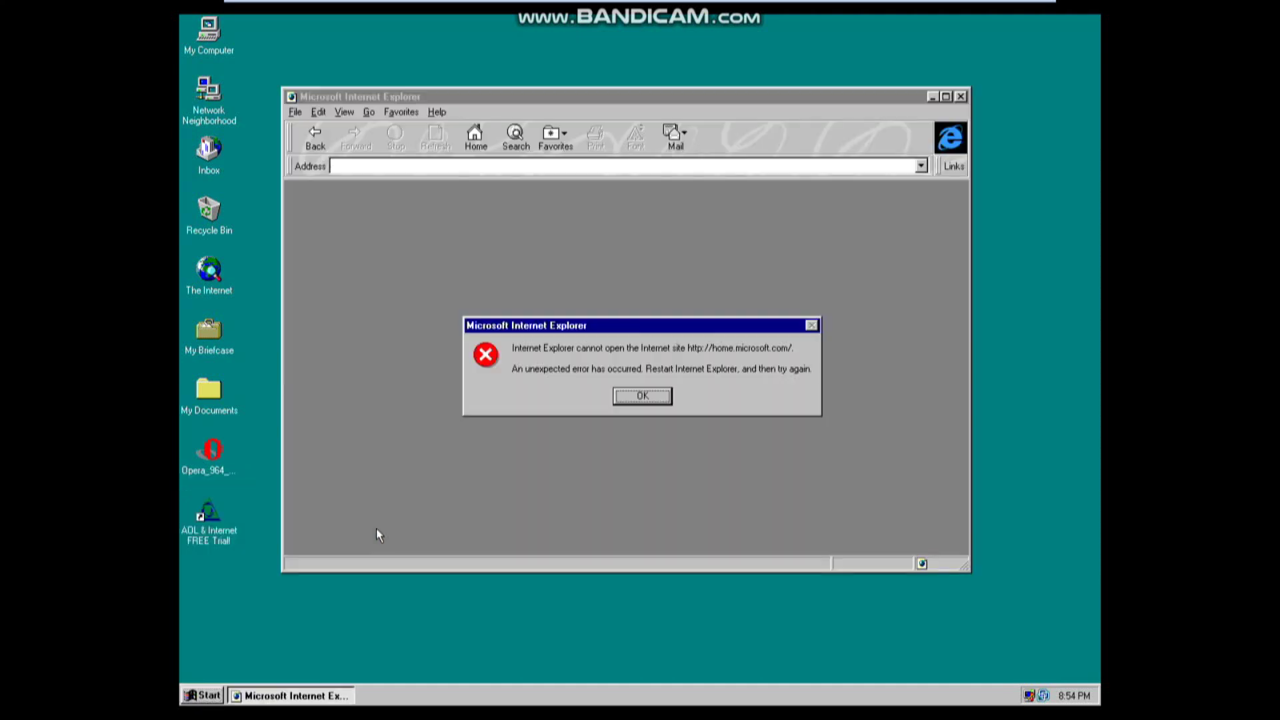
{"action": "left_click", "coordinate": [668, 396]}
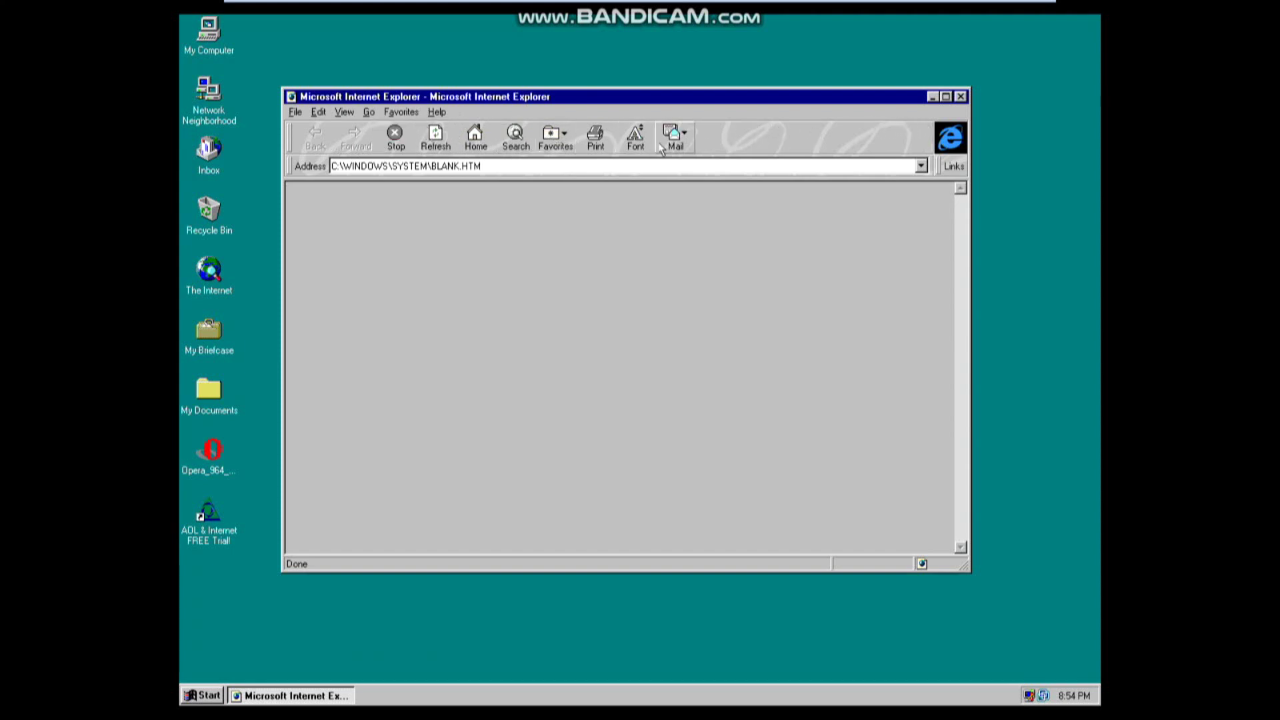
{"action": "left_click", "coordinate": [437, 112]}
{"action": "left_click", "coordinate": [465, 197]}
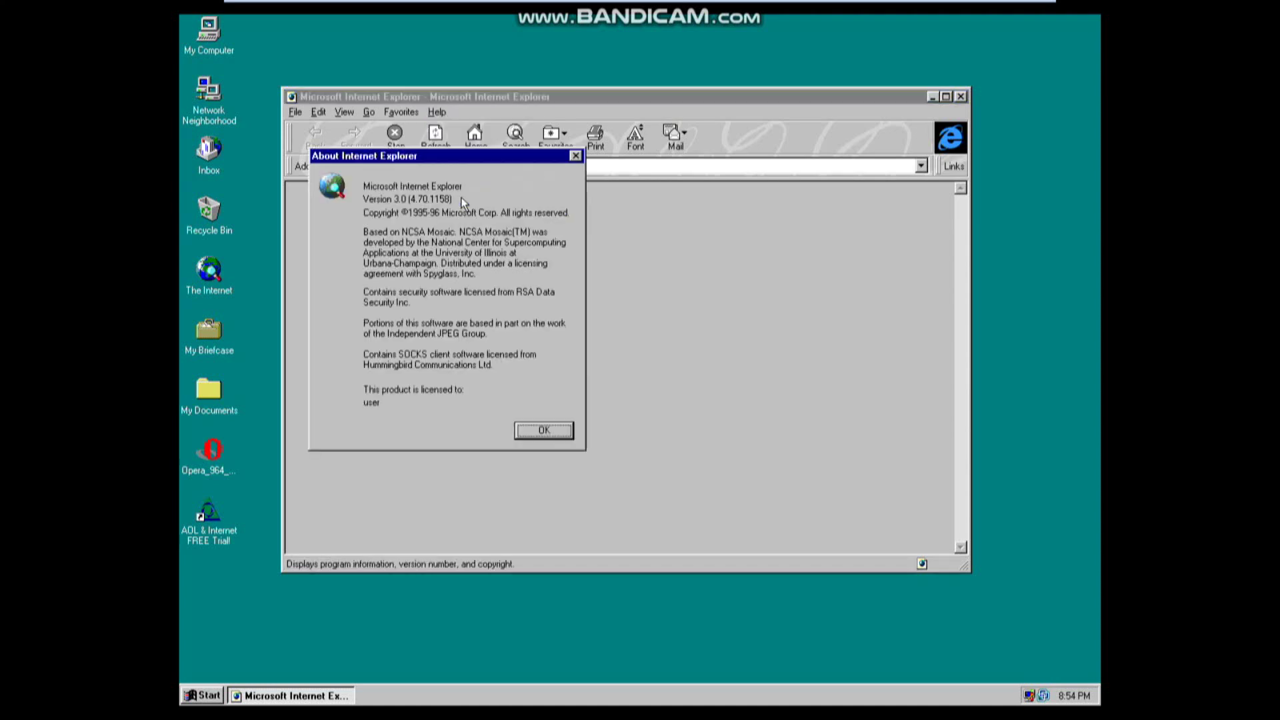
{"action": "left_click", "coordinate": [576, 156]}
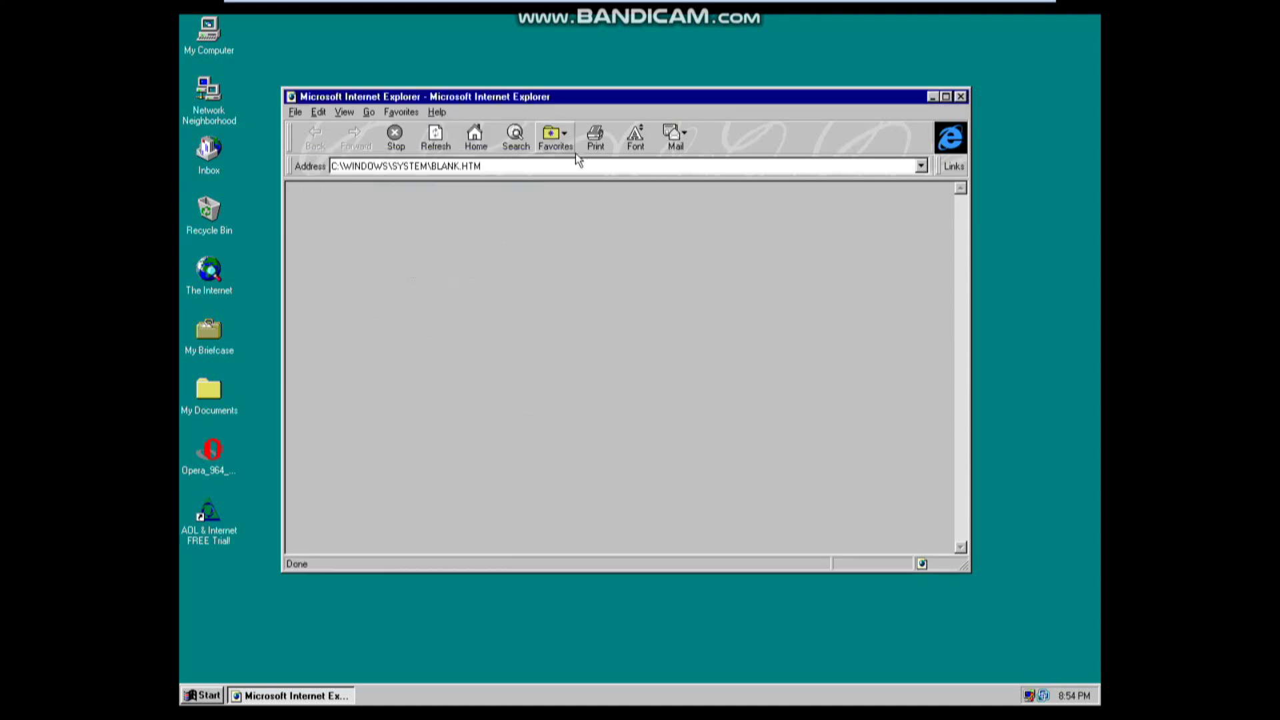
Close the Internet Explorer window
{"action": "left_click", "coordinate": [961, 96]}
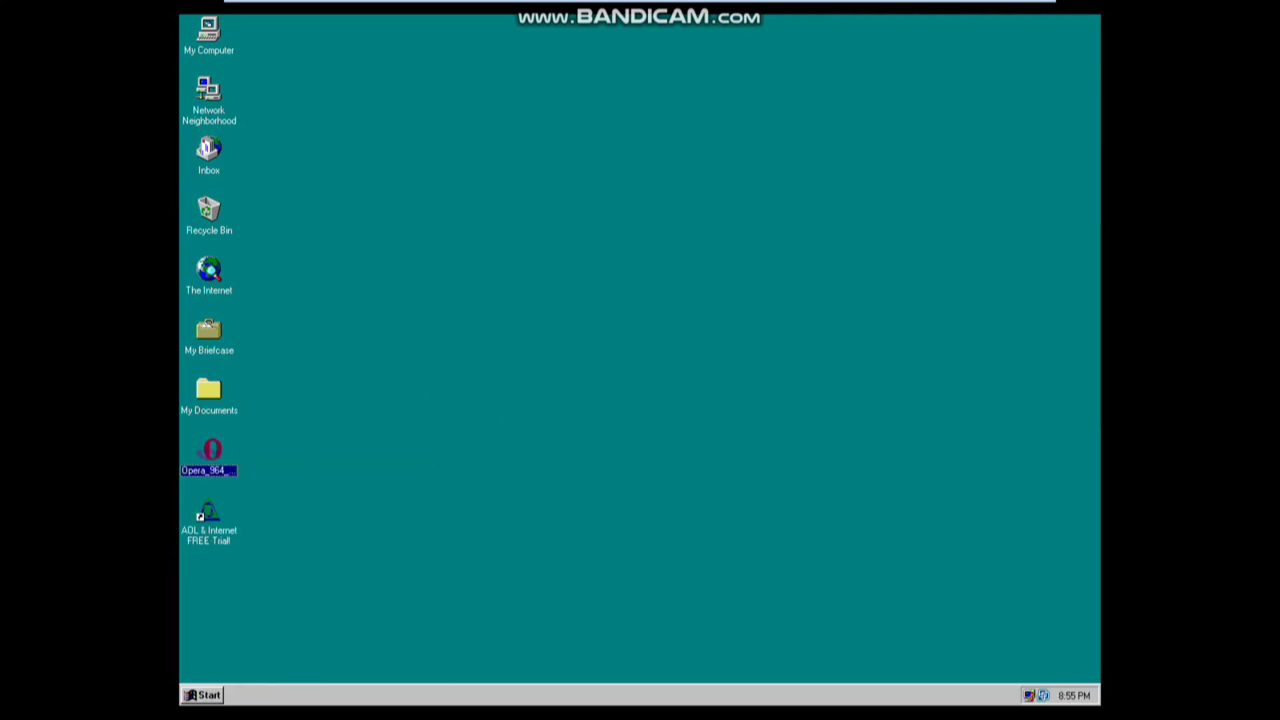
Open Display Properties from the desktop, preview Cargo Net, and apply the Bricks pattern
{"action": "right_click", "coordinate": [371, 225]}
{"action": "left_click", "coordinate": [416, 323]}
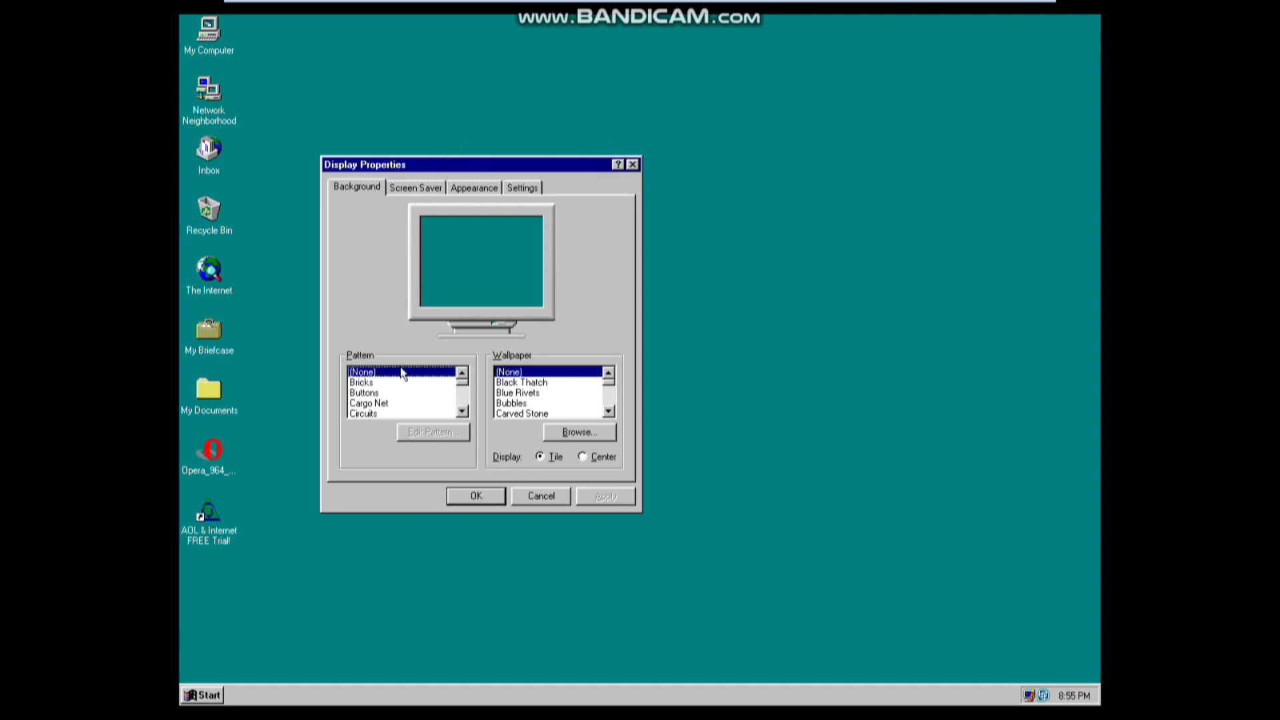
{"action": "left_click", "coordinate": [384, 404]}
{"action": "left_click", "coordinate": [370, 384]}
{"action": "left_click", "coordinate": [604, 497]}
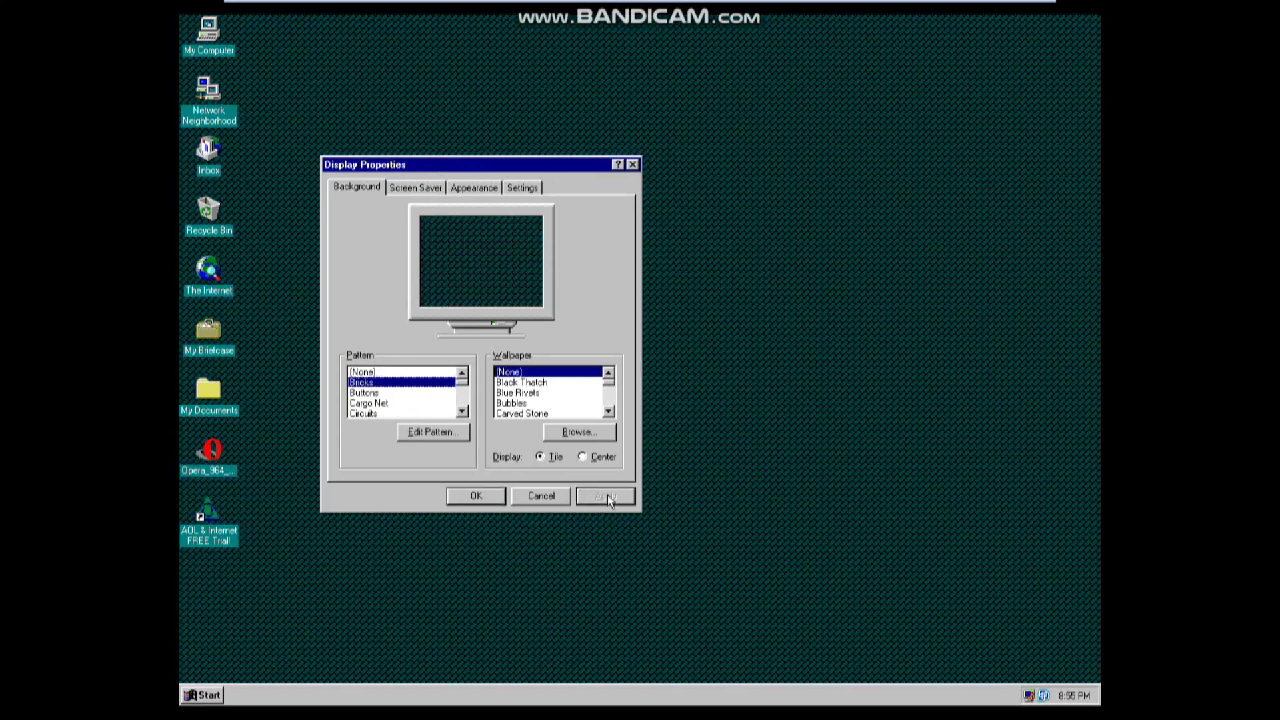
Apply the Buttons pattern, then preview Daisies and apply the Colosseum pattern
{"action": "left_click", "coordinate": [370, 393]}
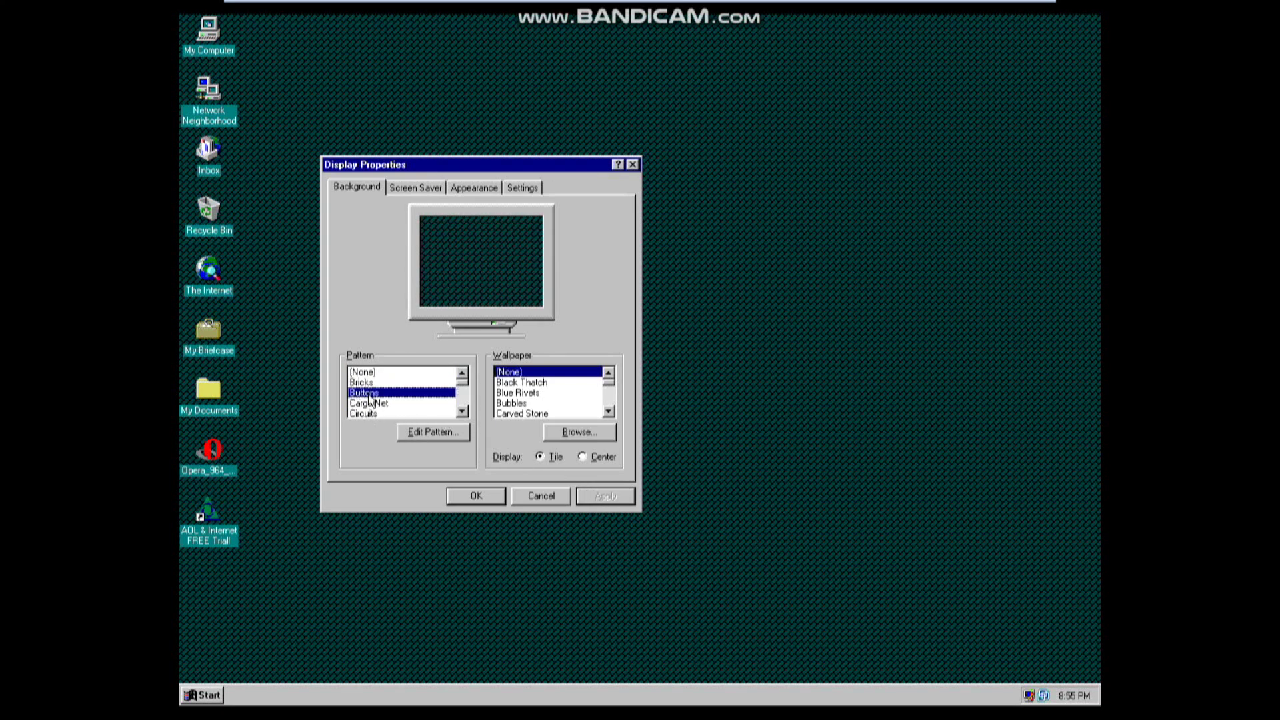
{"action": "left_click", "coordinate": [592, 498]}
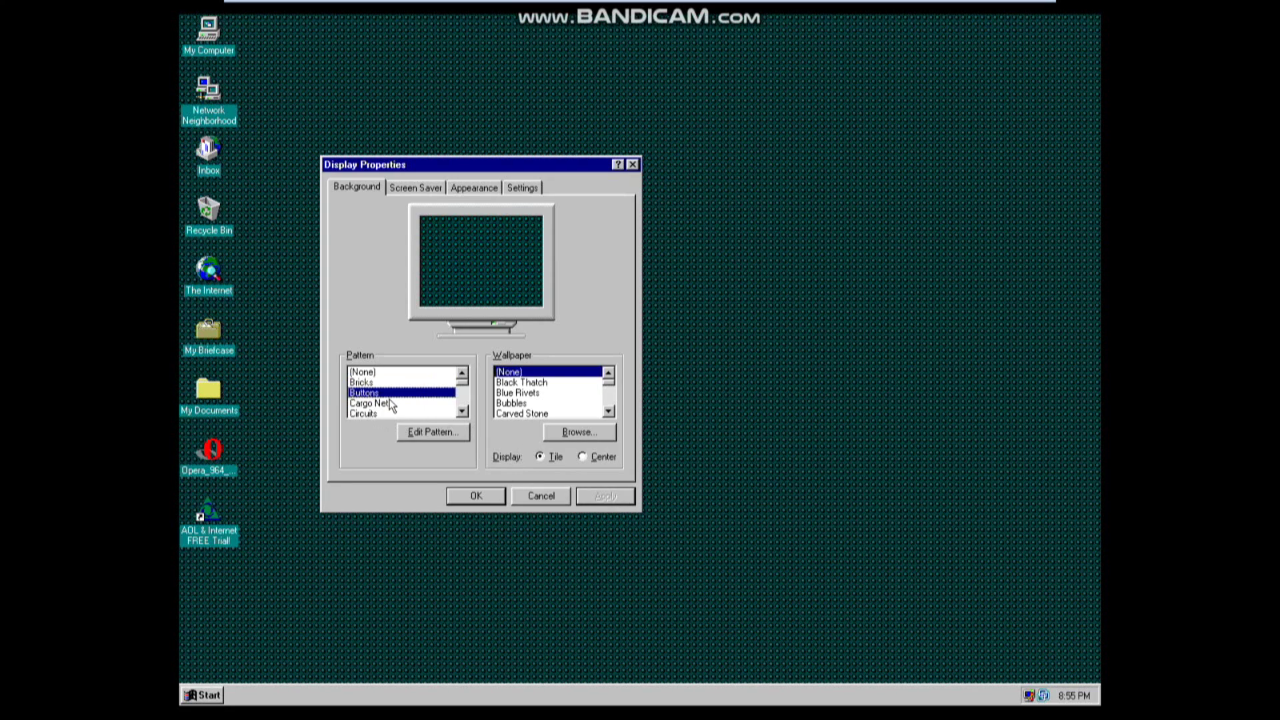
{"action": "left_click", "coordinate": [462, 411]}
{"action": "left_click", "coordinate": [462, 411]}
{"action": "left_click", "coordinate": [462, 411]}
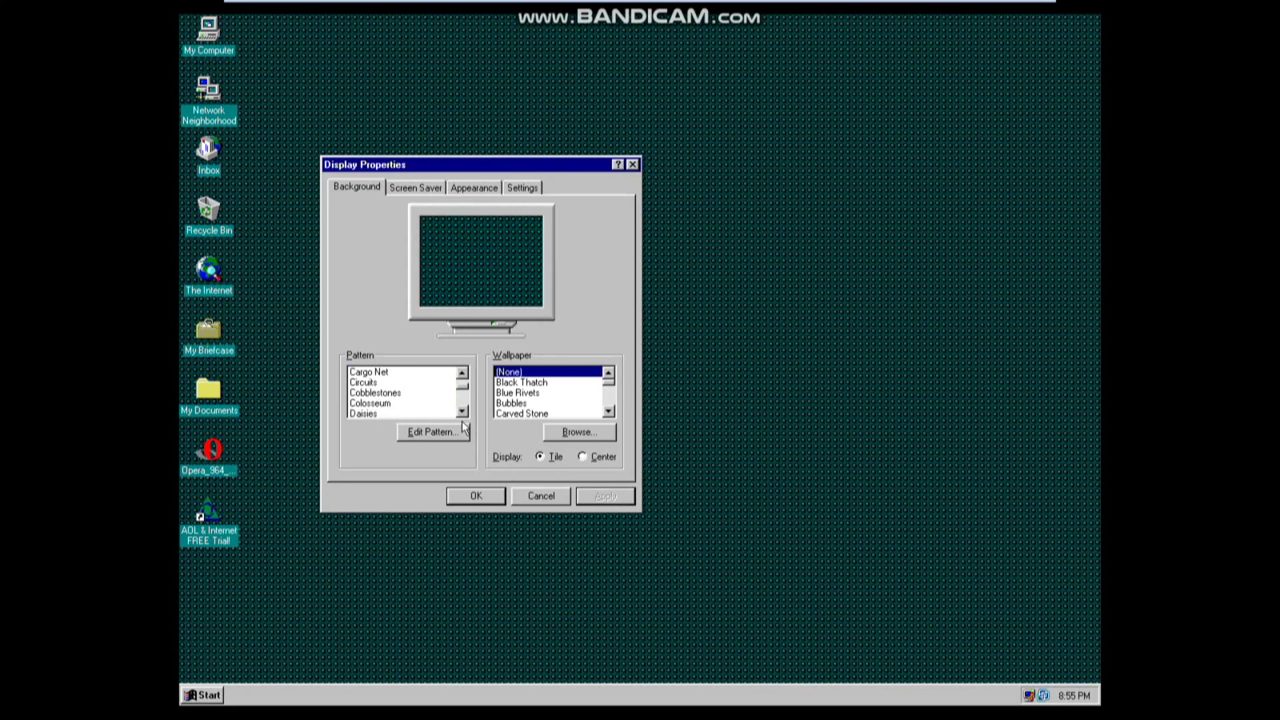
{"action": "left_click", "coordinate": [363, 415]}
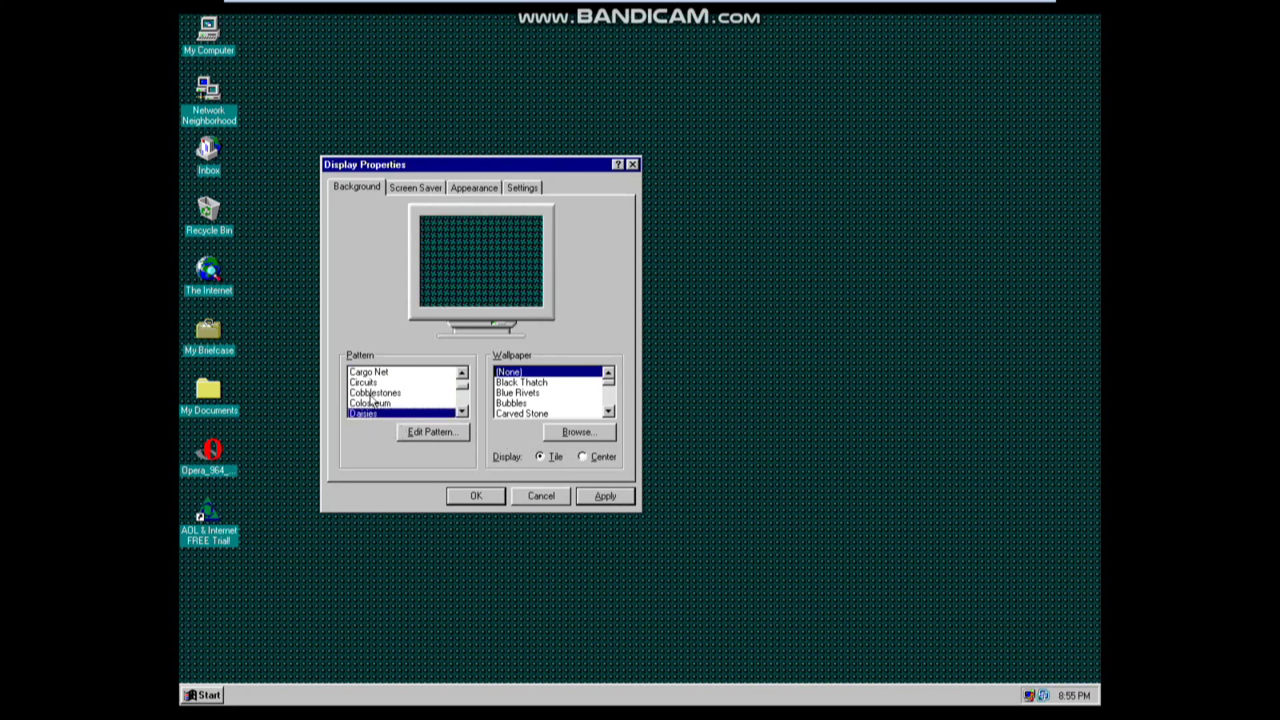
{"action": "left_click", "coordinate": [372, 403]}
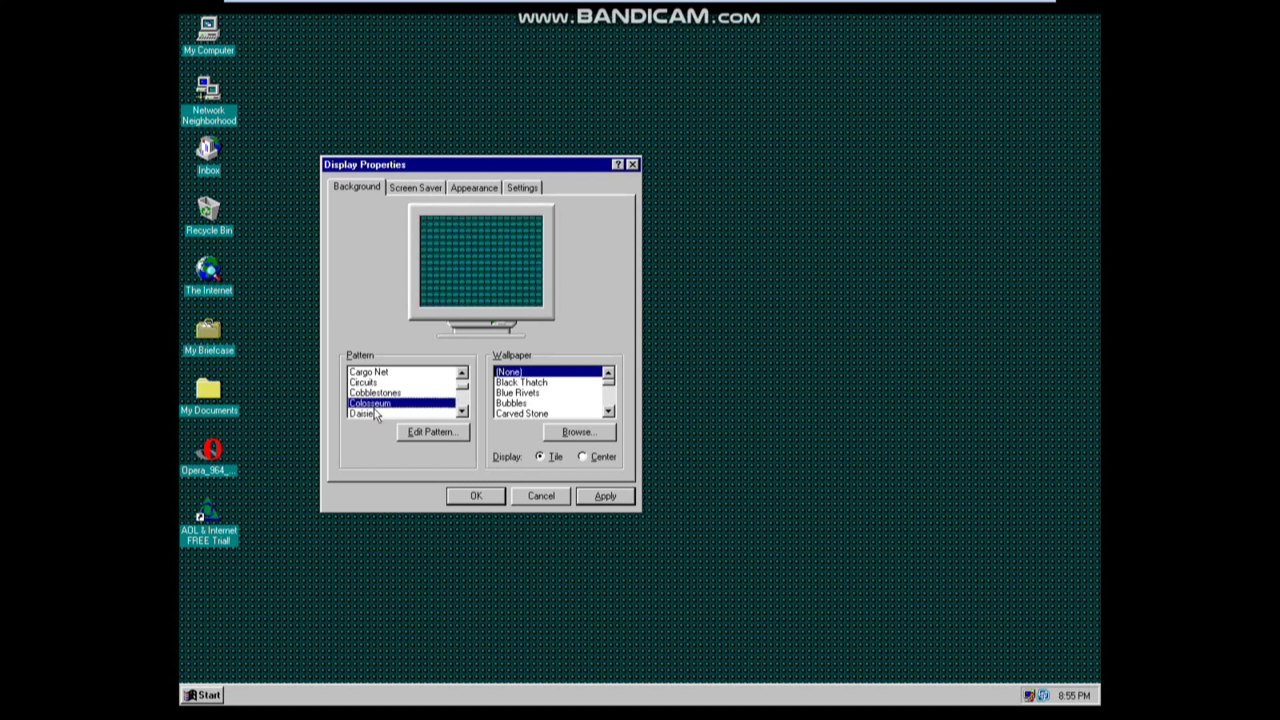
{"action": "left_click", "coordinate": [607, 490]}
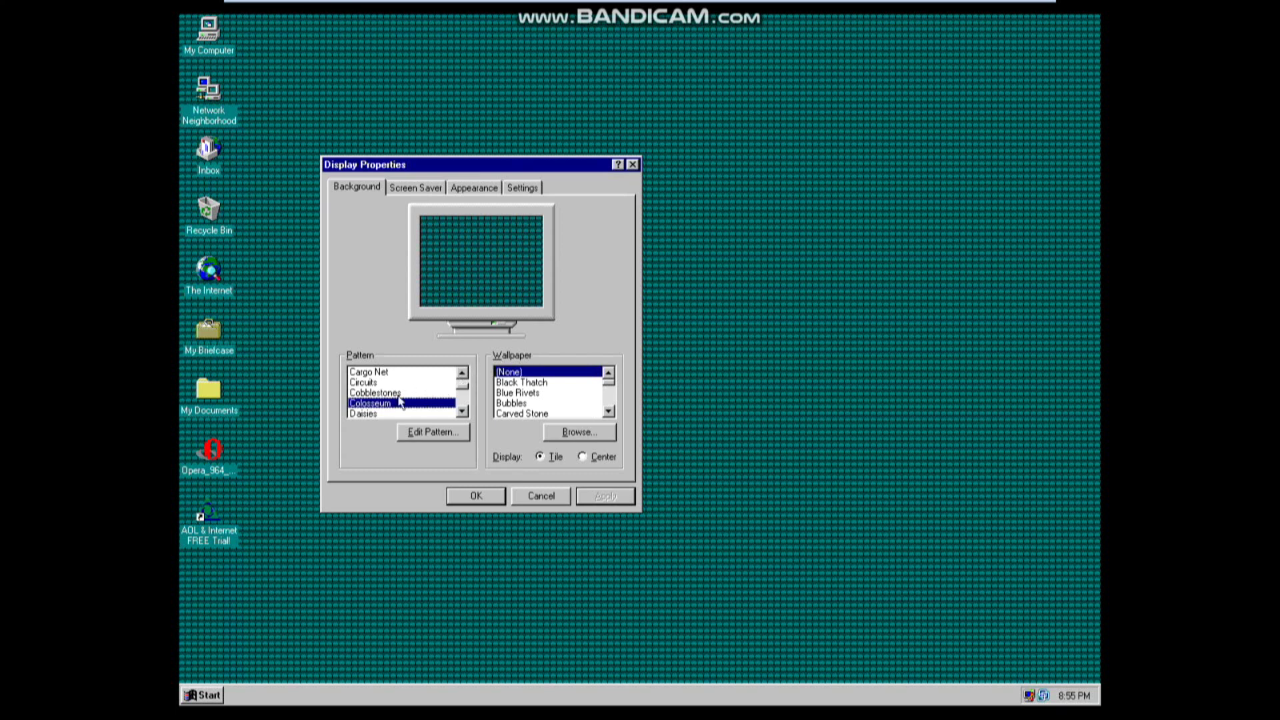
Set the desktop pattern to (None) and apply it
{"action": "left_click", "coordinate": [463, 374]}
{"action": "left_click", "coordinate": [462, 373]}
{"action": "left_click", "coordinate": [463, 373]}
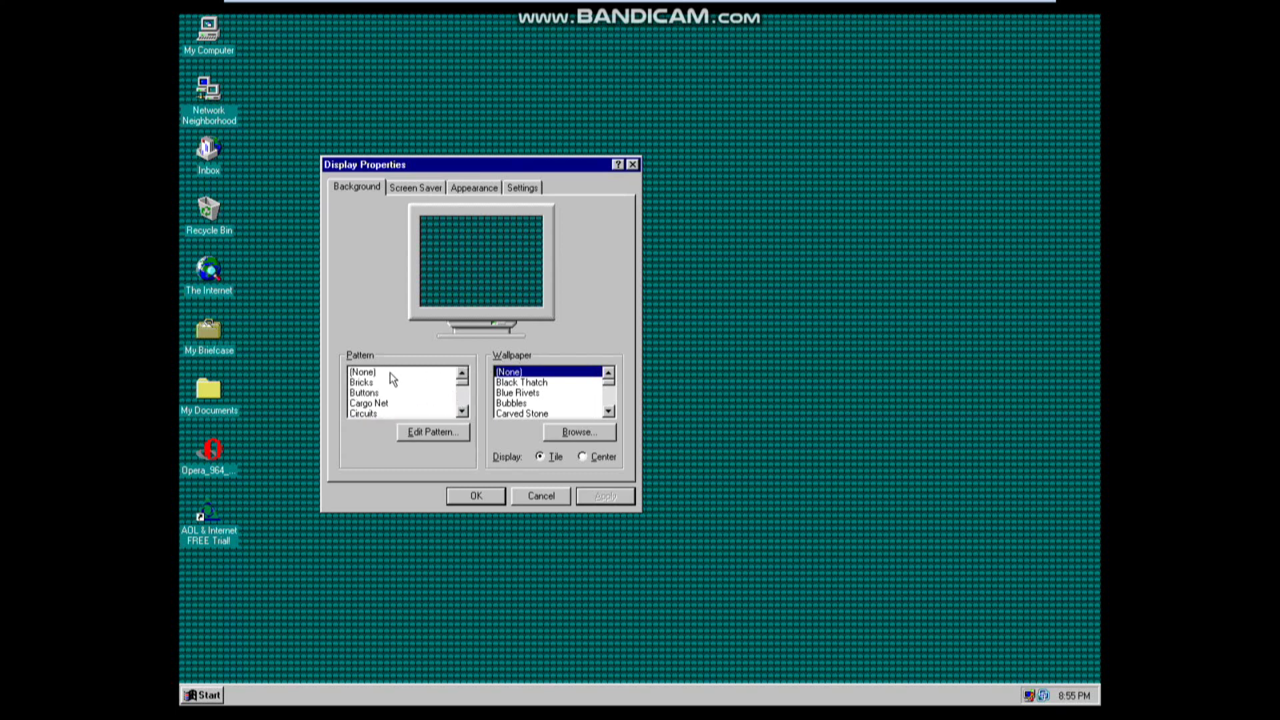
{"action": "left_click", "coordinate": [364, 371]}
{"action": "left_click", "coordinate": [606, 496]}
{"action": "left_click", "coordinate": [518, 393]}
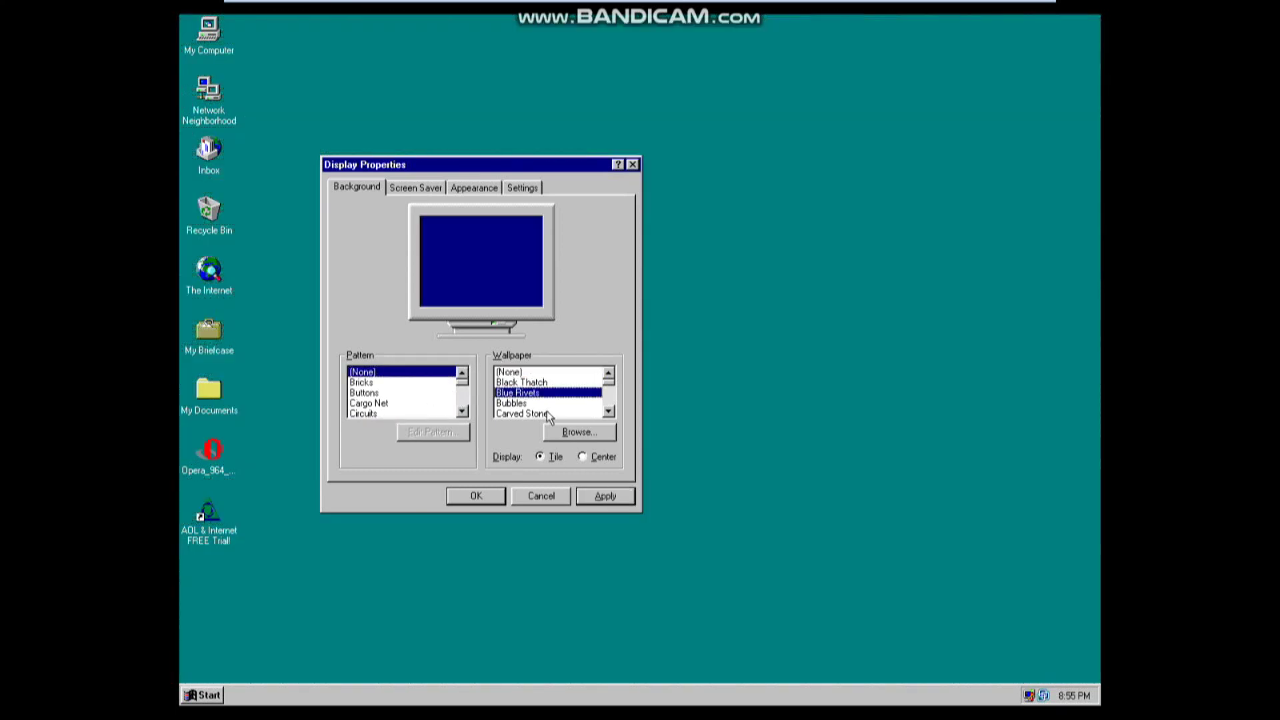
{"action": "left_click", "coordinate": [604, 495]}
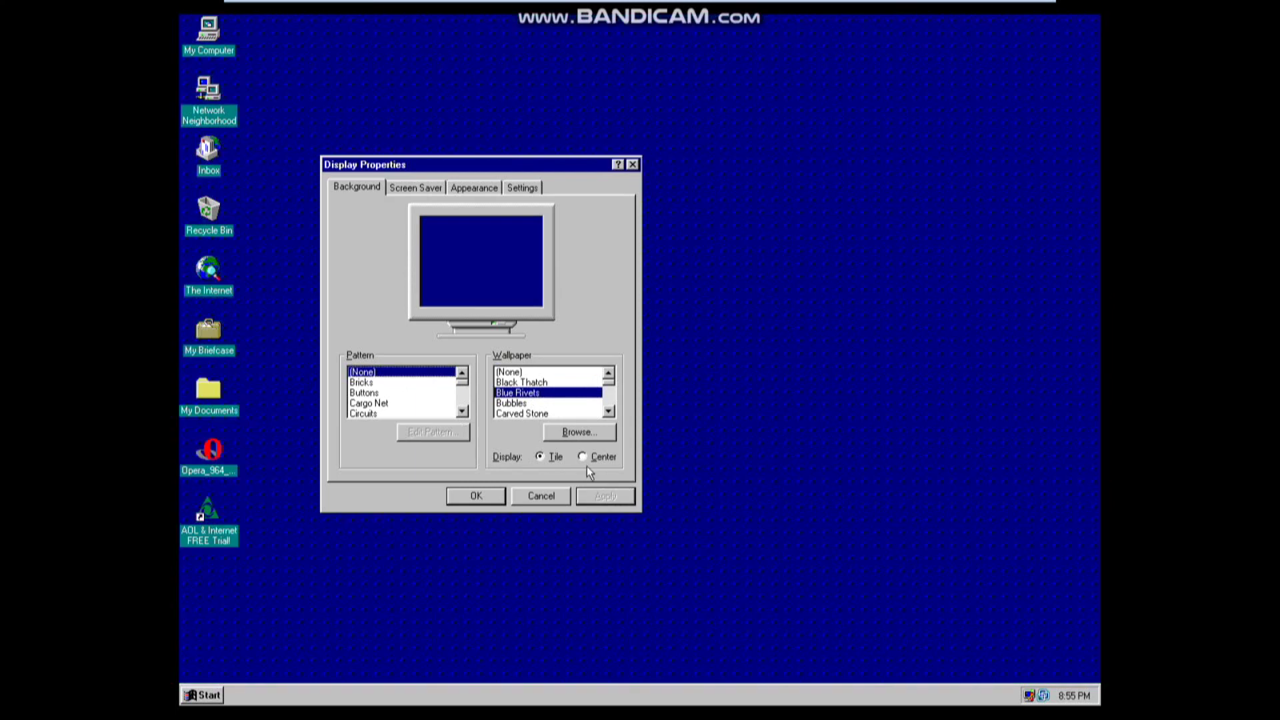
{"action": "left_click", "coordinate": [531, 404]}
{"action": "left_click", "coordinate": [605, 495]}
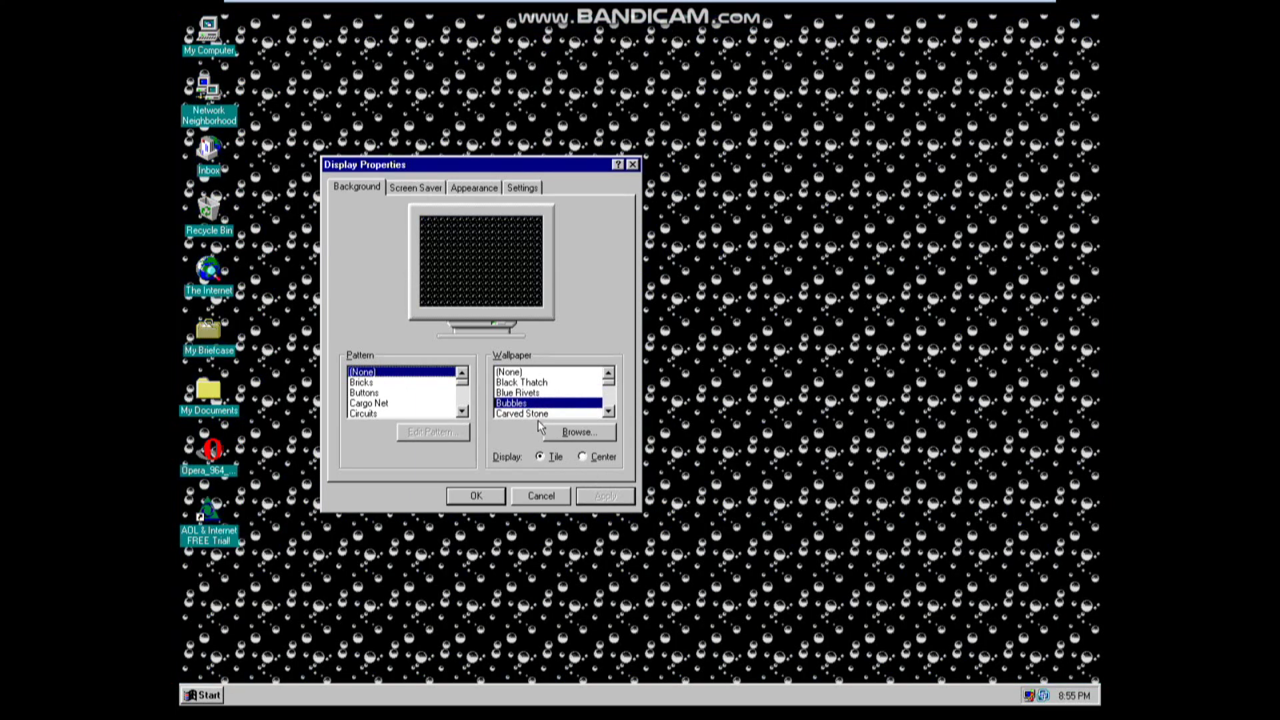
{"action": "left_click", "coordinate": [537, 418]}
{"action": "left_click", "coordinate": [604, 495]}
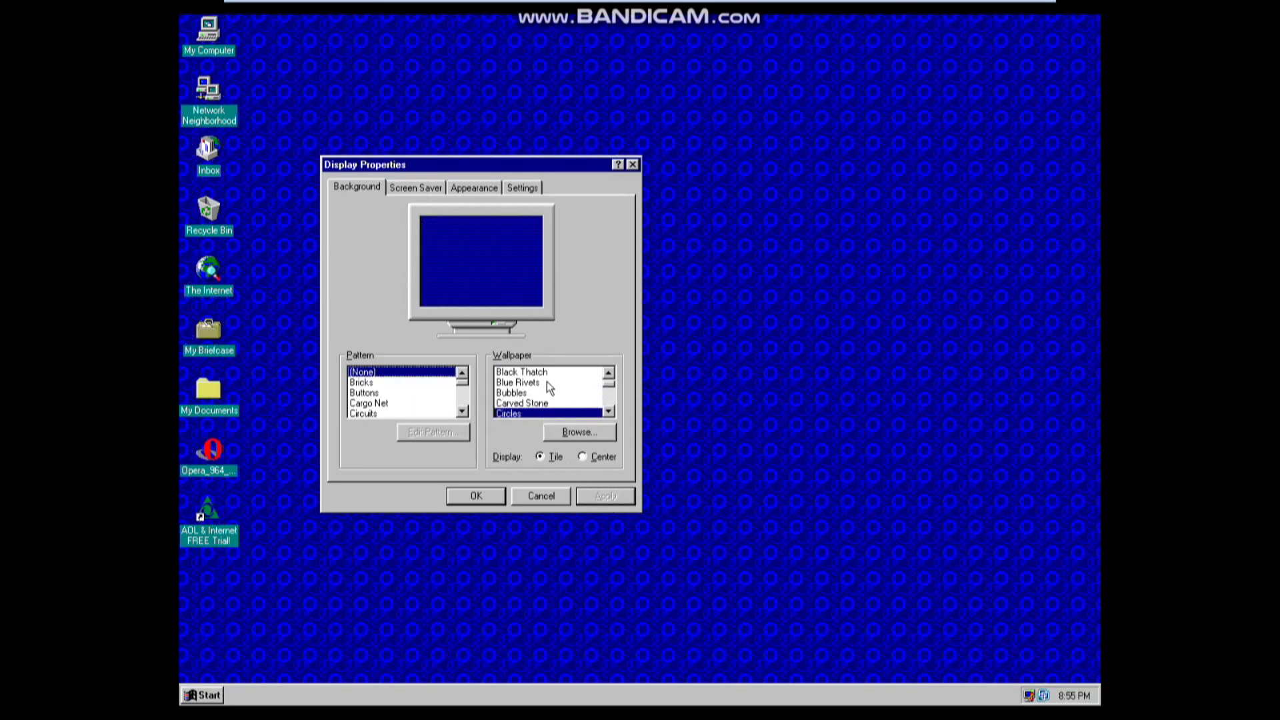
{"action": "left_click", "coordinate": [519, 404]}
{"action": "left_click", "coordinate": [613, 496]}
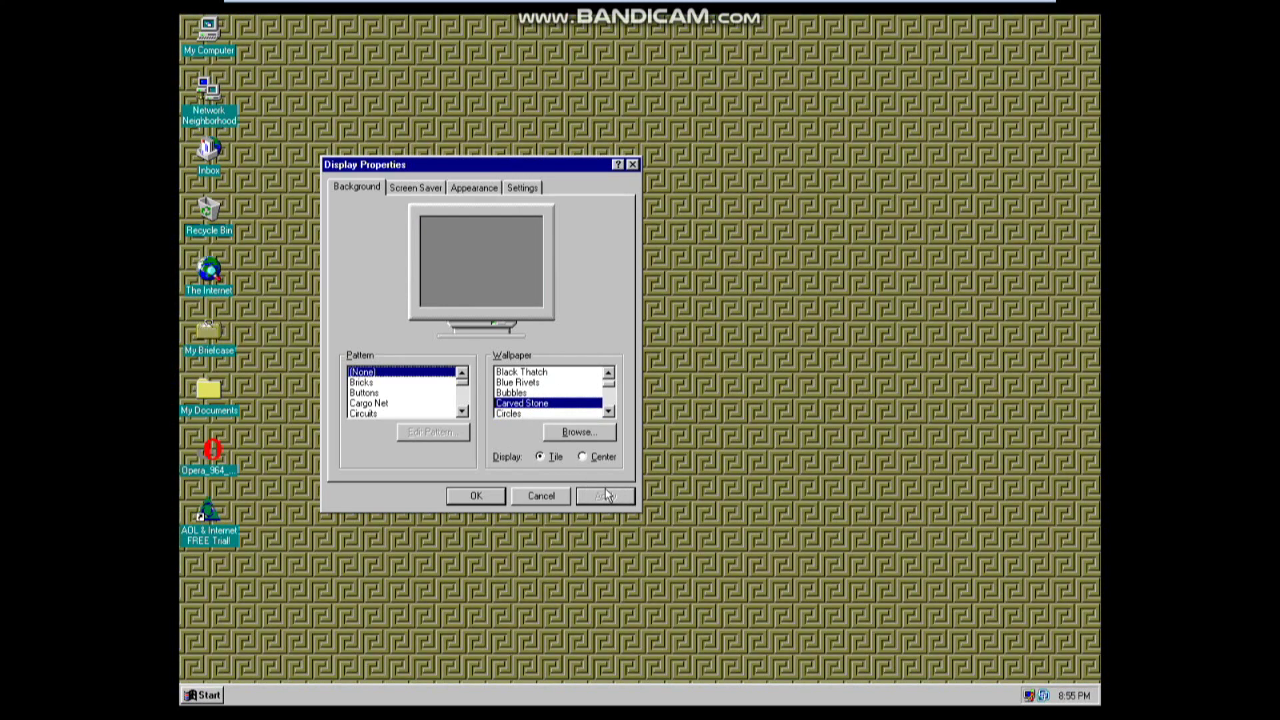
{"action": "left_click", "coordinate": [534, 393]}
{"action": "left_click", "coordinate": [608, 412]}
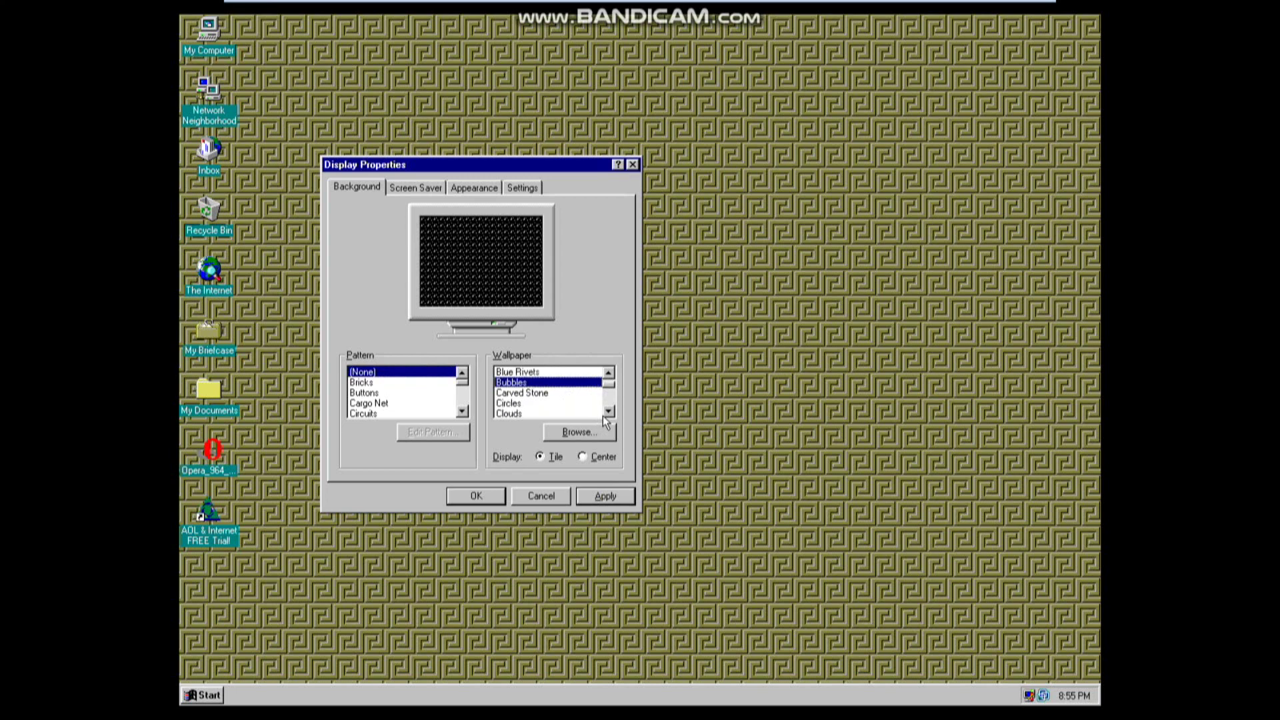
{"action": "left_click", "coordinate": [608, 412]}
{"action": "left_click", "coordinate": [608, 412]}
{"action": "left_click", "coordinate": [608, 412]}
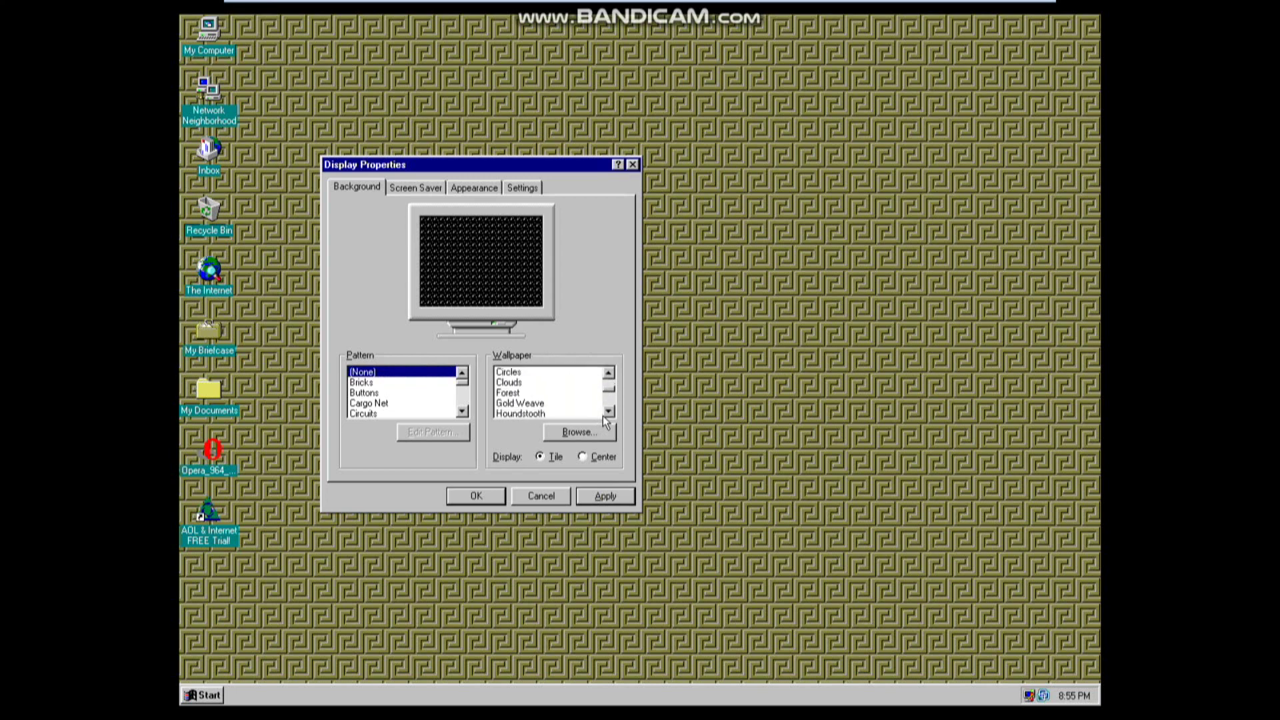
{"action": "left_click", "coordinate": [543, 414]}
{"action": "left_click", "coordinate": [597, 495]}
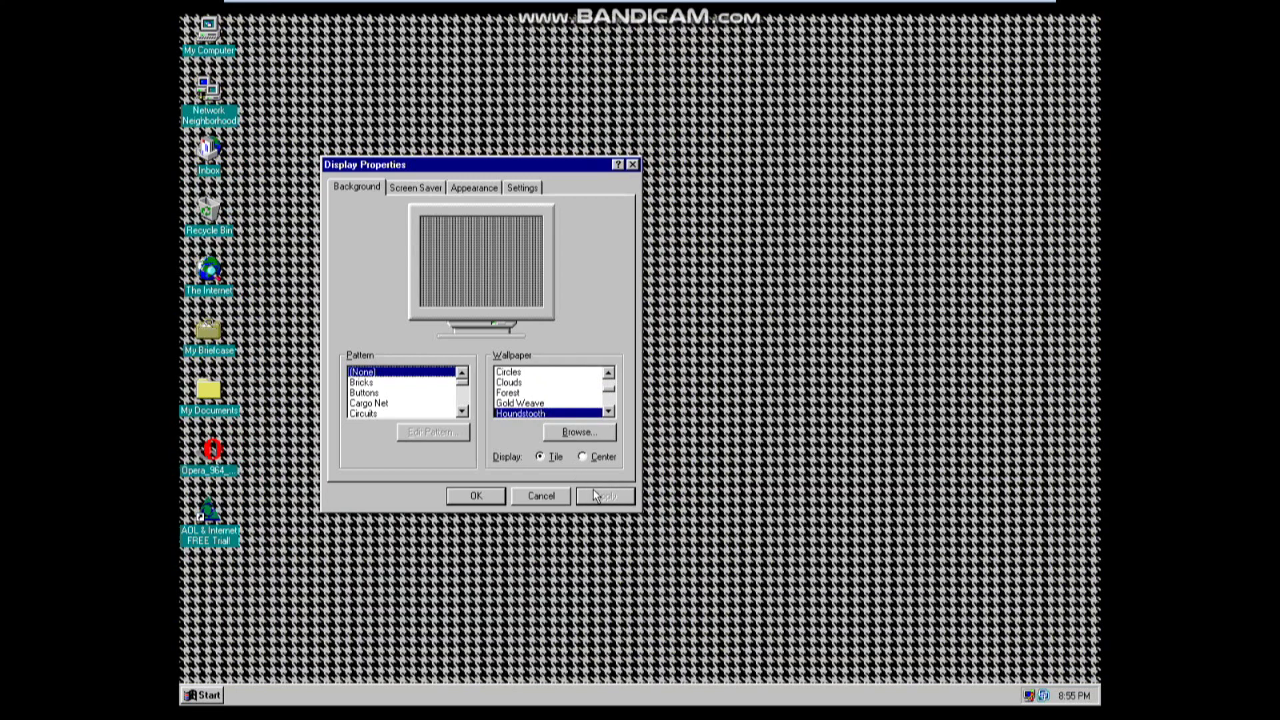
{"action": "left_click", "coordinate": [546, 403]}
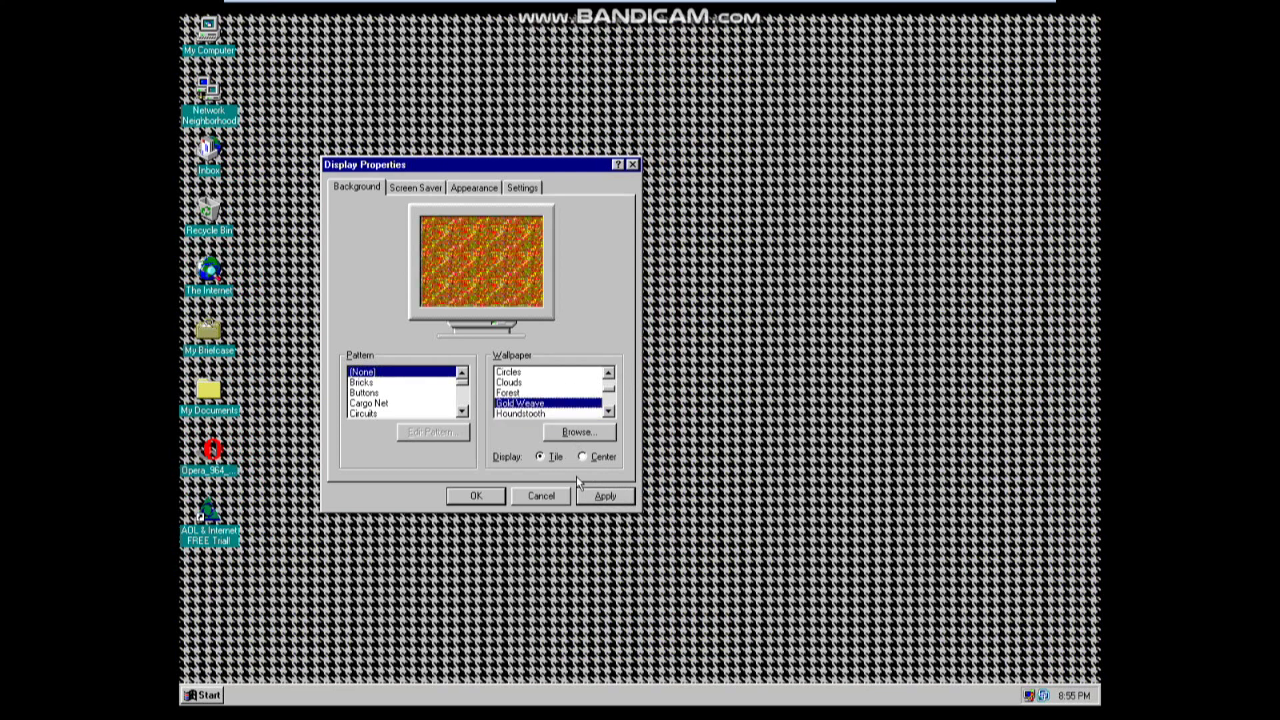
{"action": "left_click", "coordinate": [591, 501]}
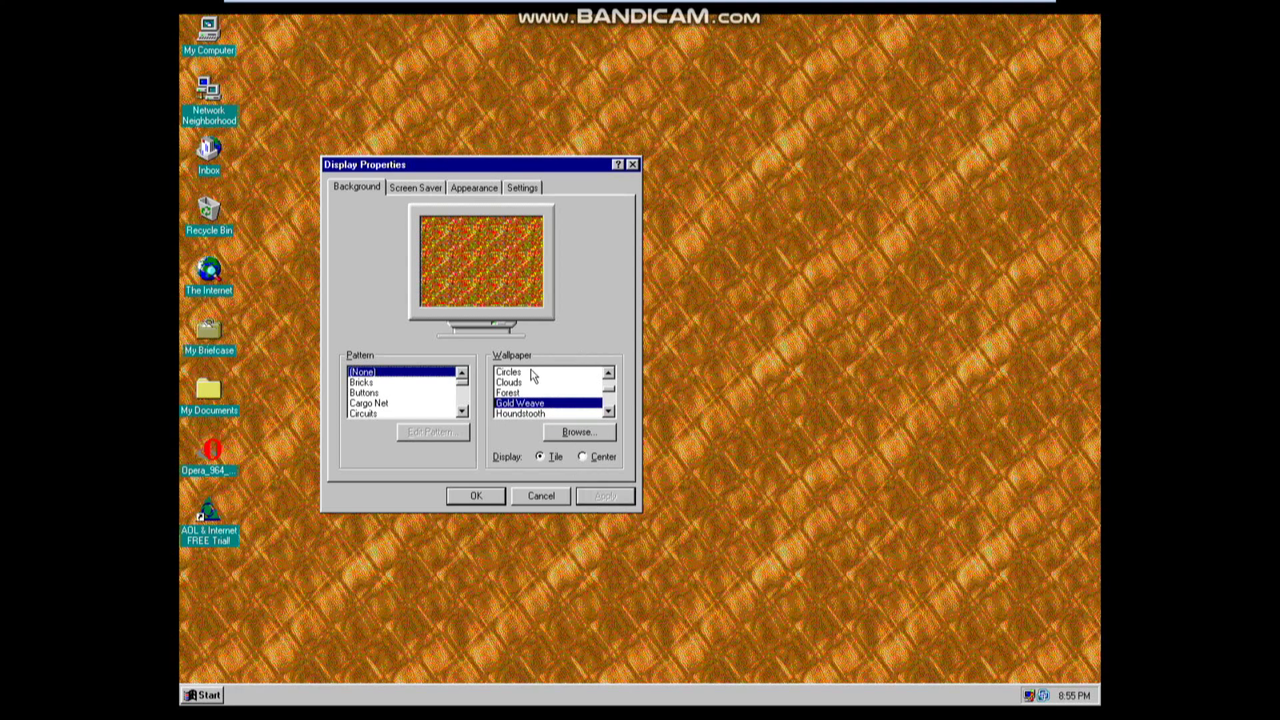
{"action": "left_click", "coordinate": [520, 393]}
{"action": "left_click", "coordinate": [596, 502]}
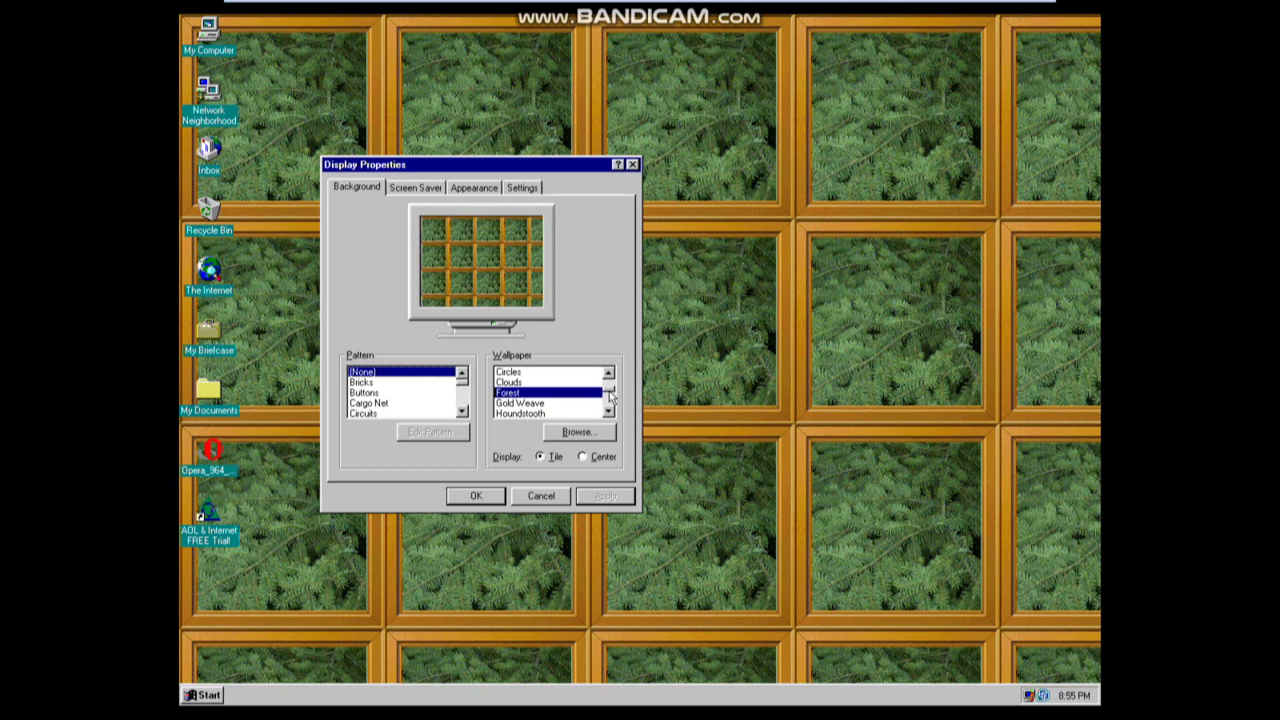
{"action": "left_click_drag", "start_coordinate": [611, 396], "coordinate": [613, 391]}
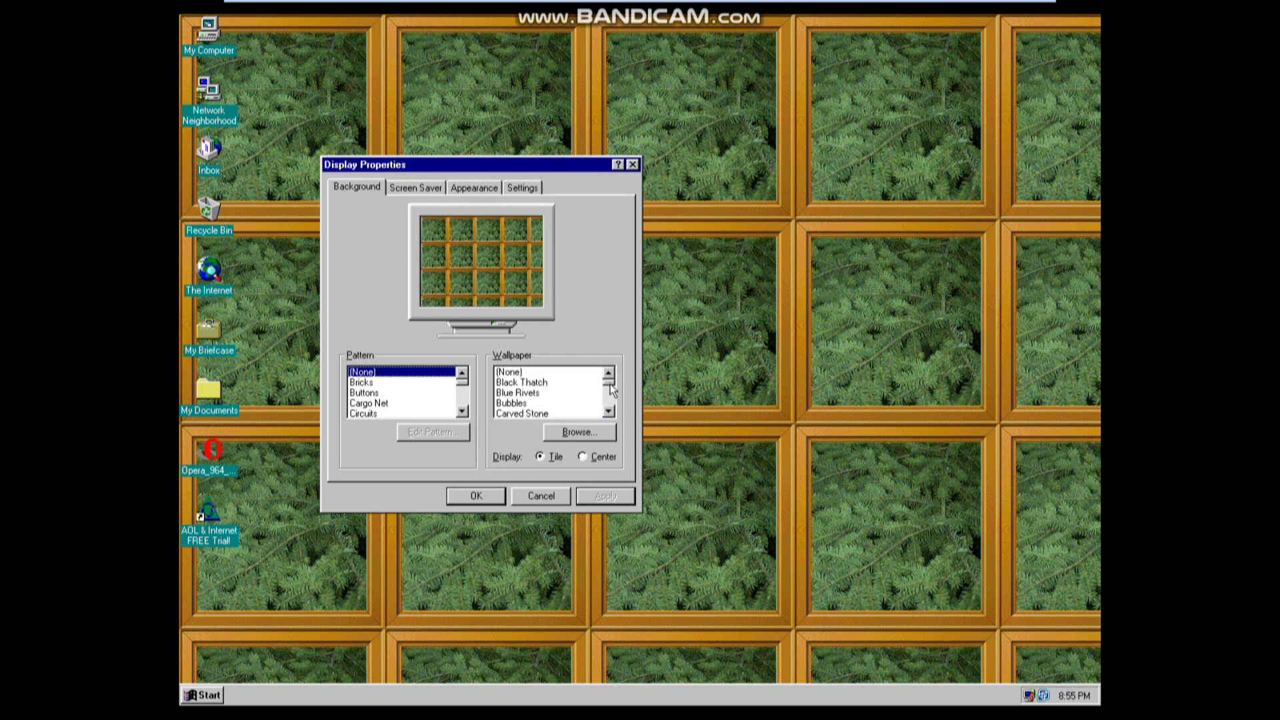
{"action": "left_click", "coordinate": [515, 375]}
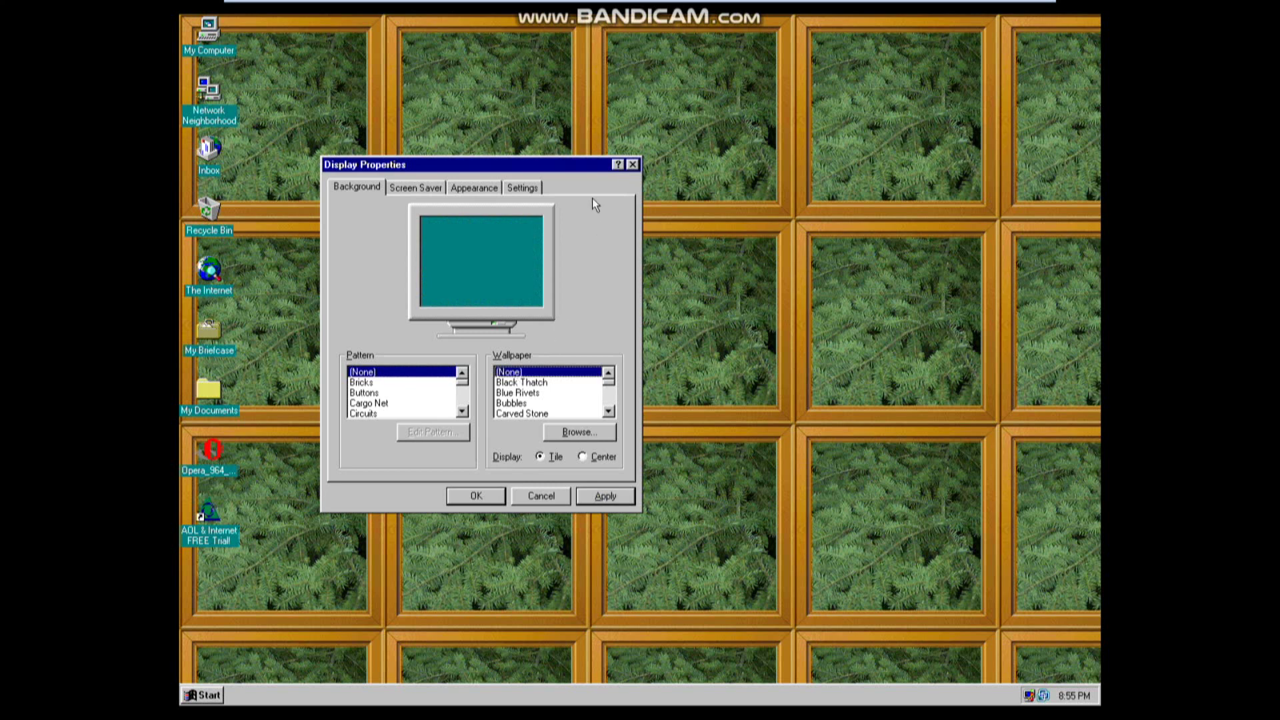
{"action": "left_click", "coordinate": [598, 501]}
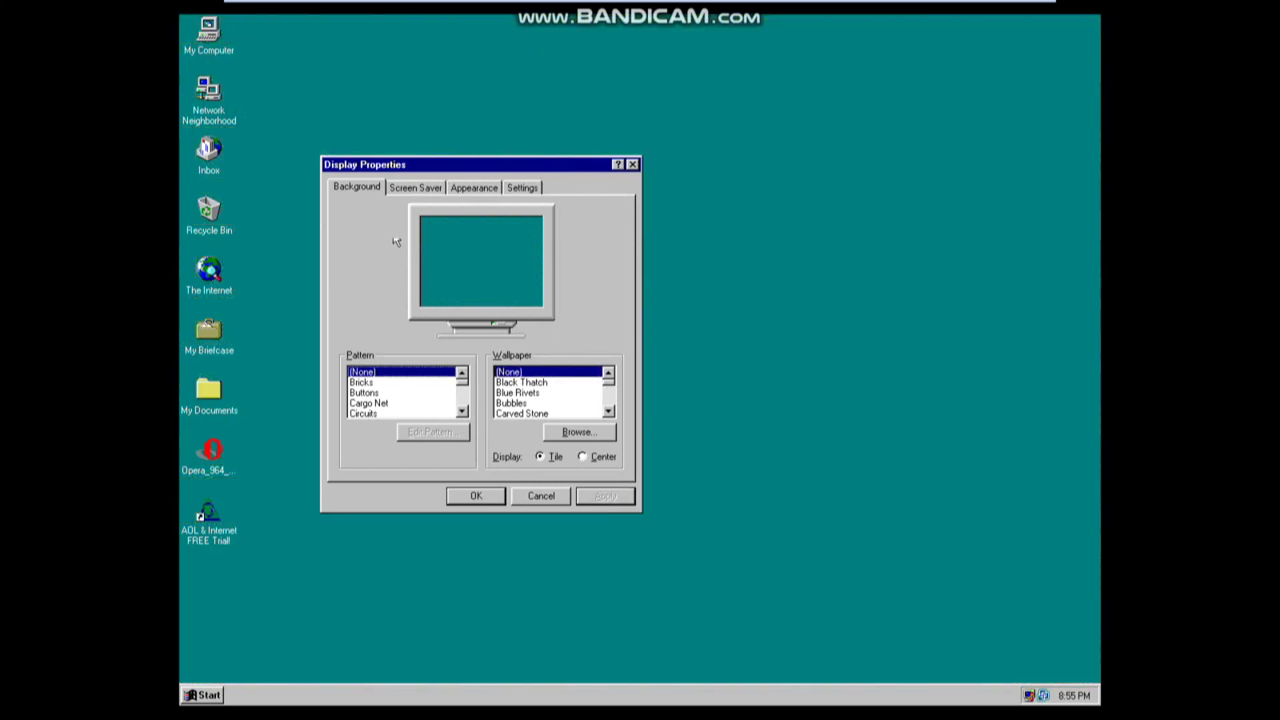
On the Screen Saver tab, pick 3D Maze, then Curves and Colors from the list
{"action": "left_click", "coordinate": [395, 182]}
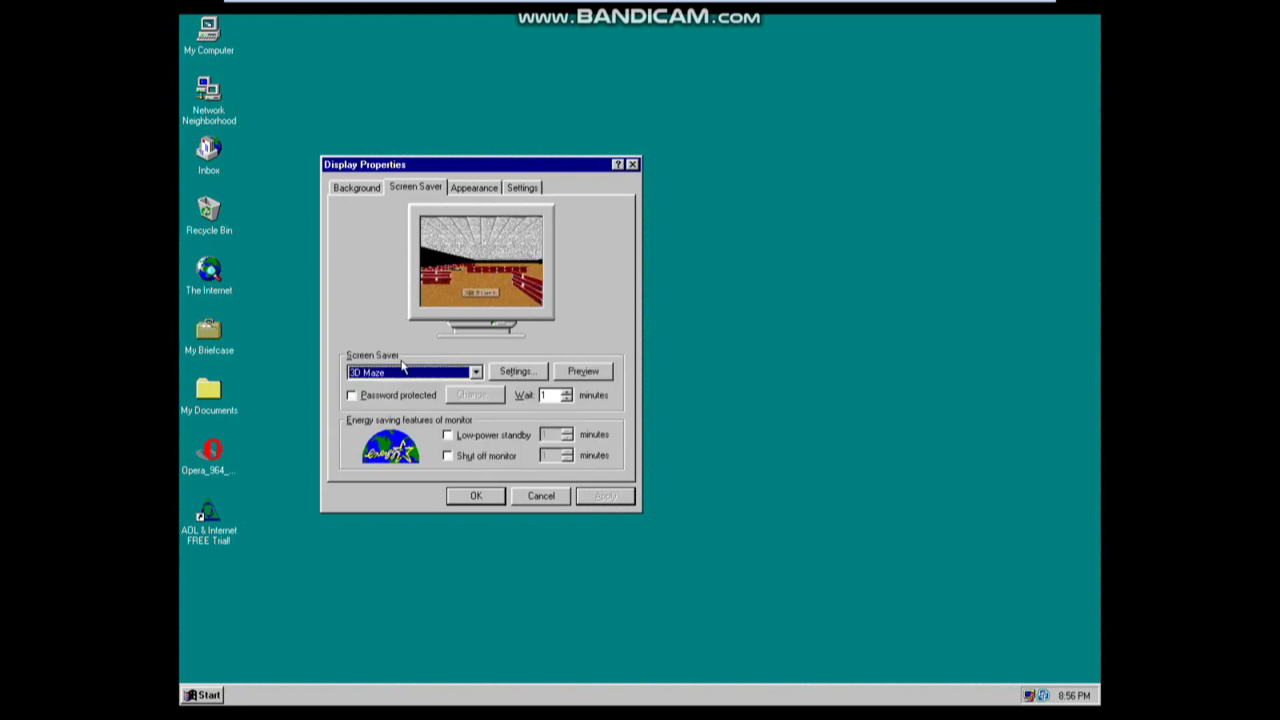
{"action": "left_click", "coordinate": [403, 373]}
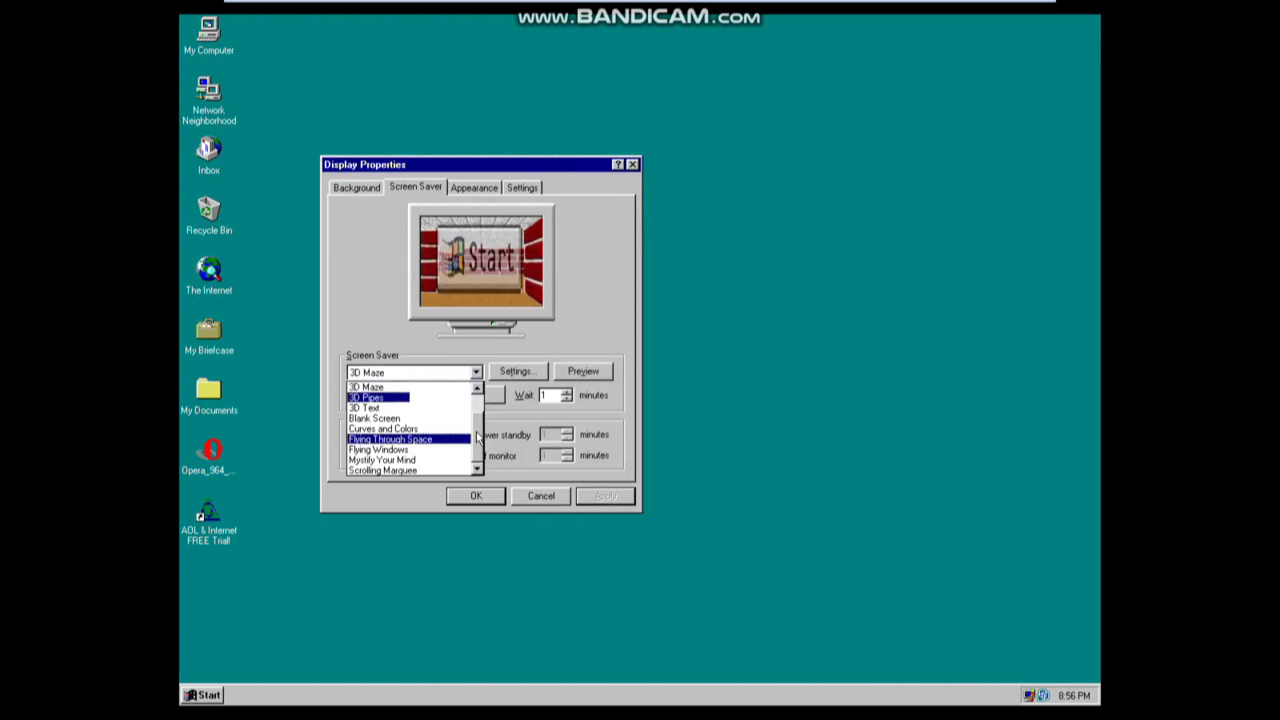
{"action": "scroll", "coordinate": [460, 420], "scroll_direction": "up", "scroll_amount": 3}
{"action": "left_click", "coordinate": [439, 418]}
{"action": "left_click", "coordinate": [400, 379]}
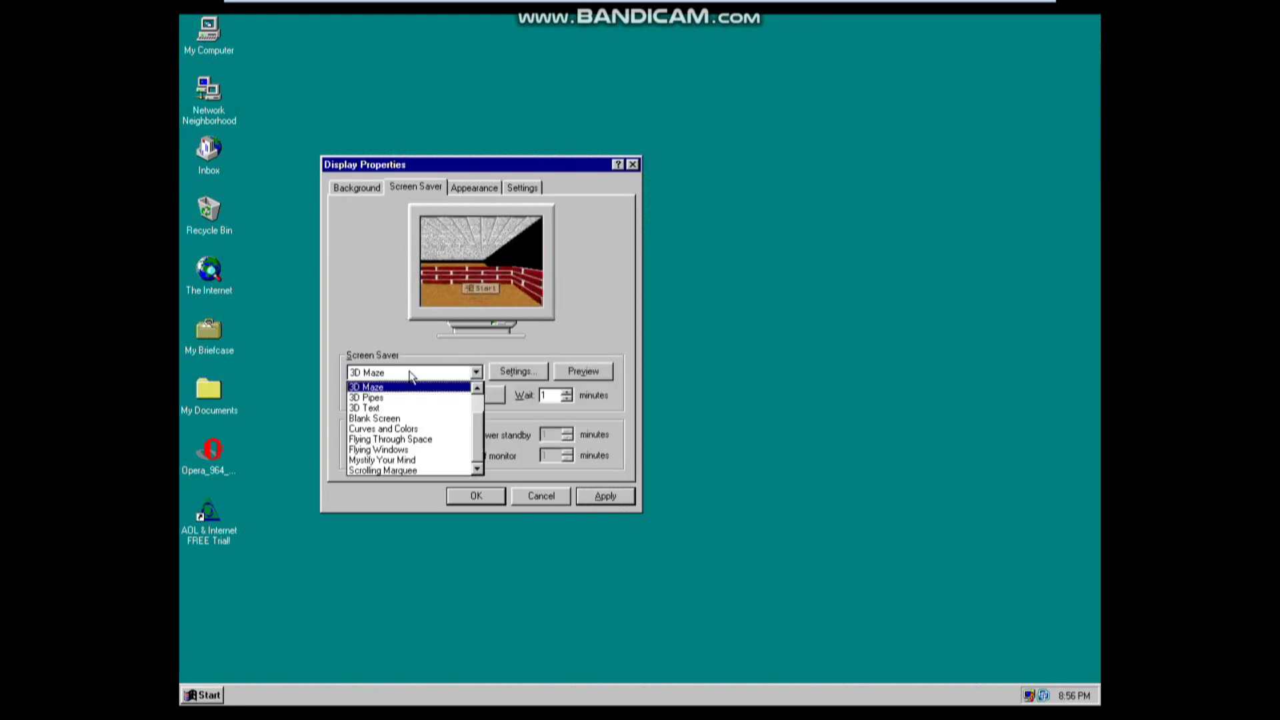
{"action": "left_click", "coordinate": [388, 428]}
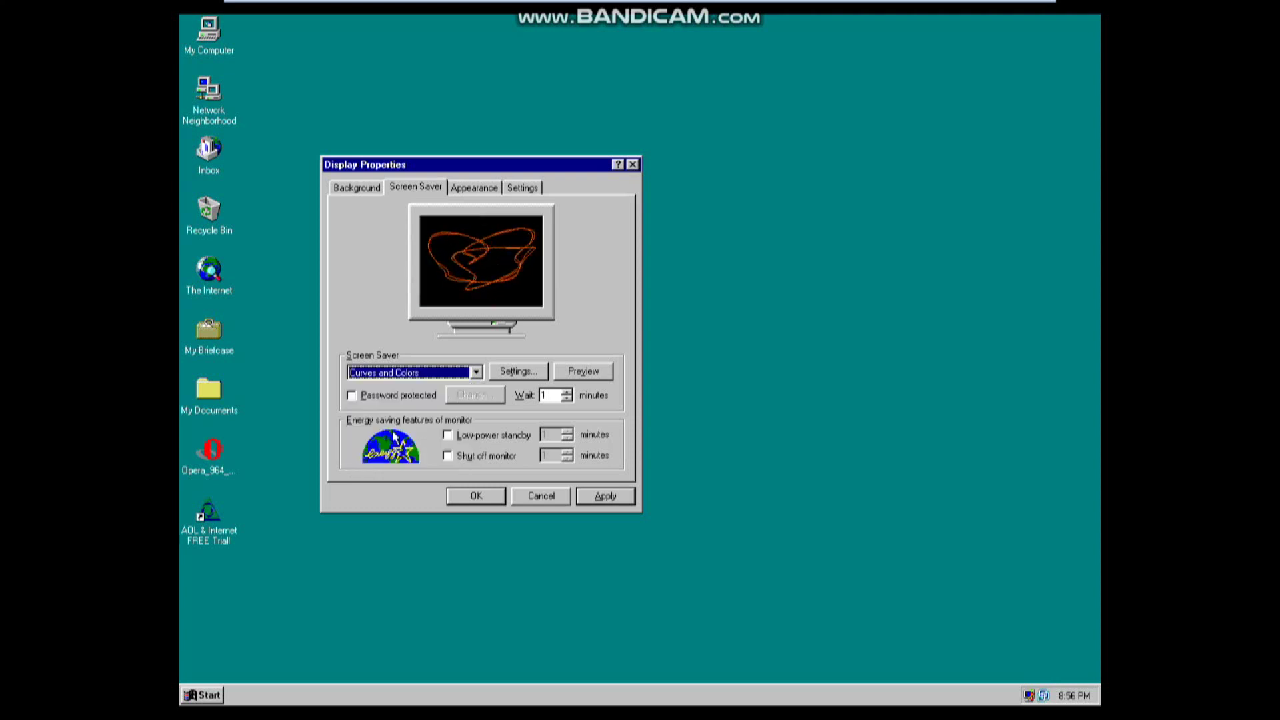
Step through the screen savers with arrow keys, settle on 3D Maze and preview it
{"action": "key", "text": "Down"}
{"action": "key", "text": "Down"}
{"action": "key", "text": "Down"}
{"action": "key", "text": "Down"}
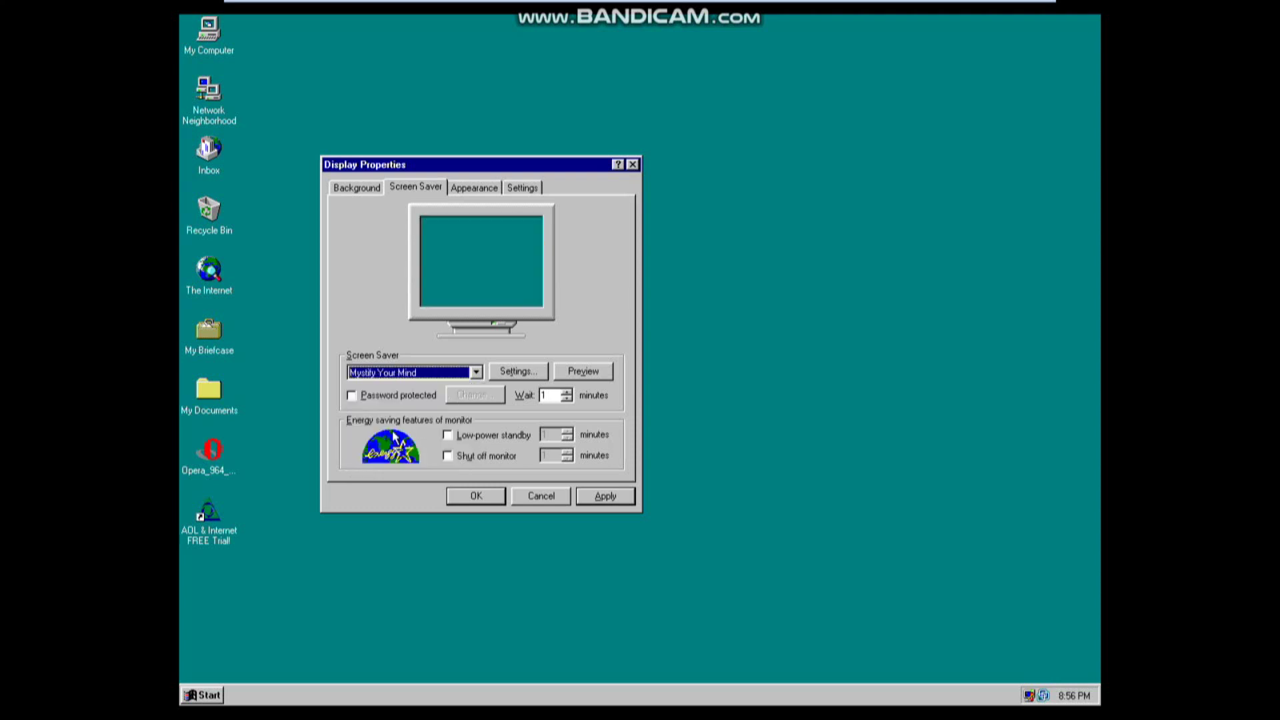
{"action": "key", "text": "Up"}
{"action": "key", "text": "Up"}
{"action": "key", "text": "Up"}
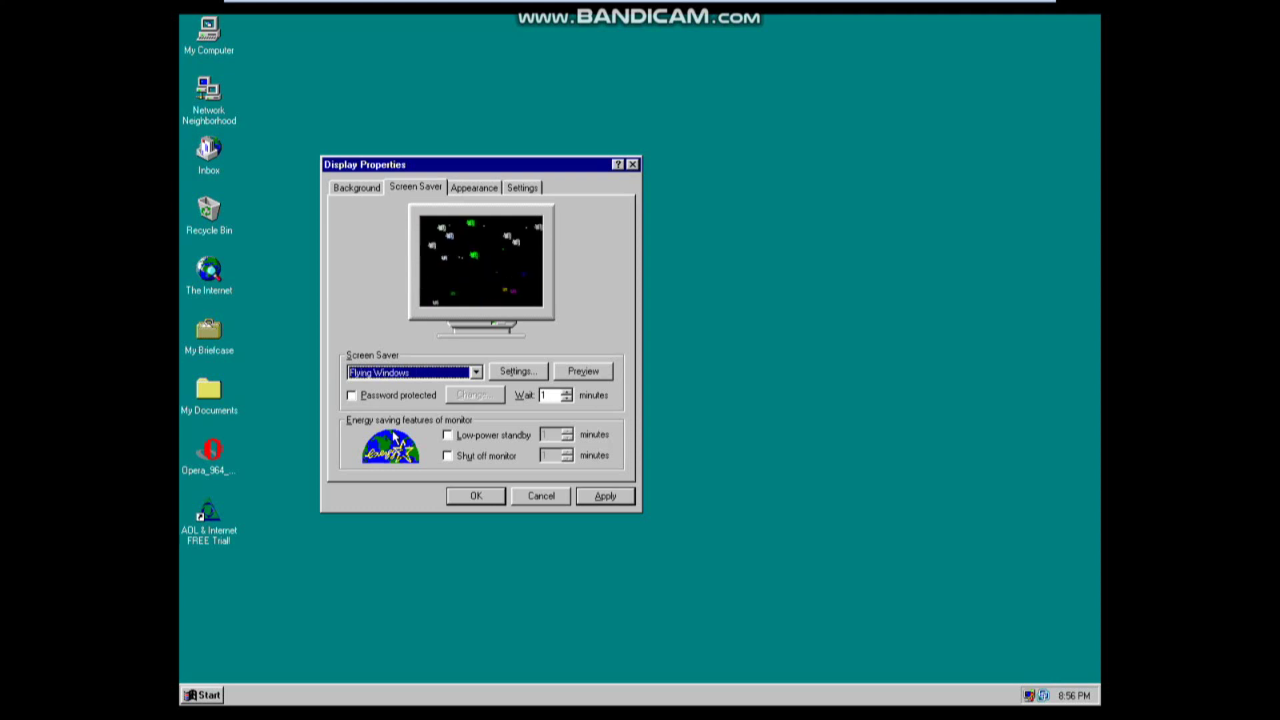
{"action": "key", "text": "Up"}
{"action": "key", "text": "Up"}
{"action": "key", "text": "Up"}
{"action": "key", "text": "Up"}
{"action": "key", "text": "Up"}
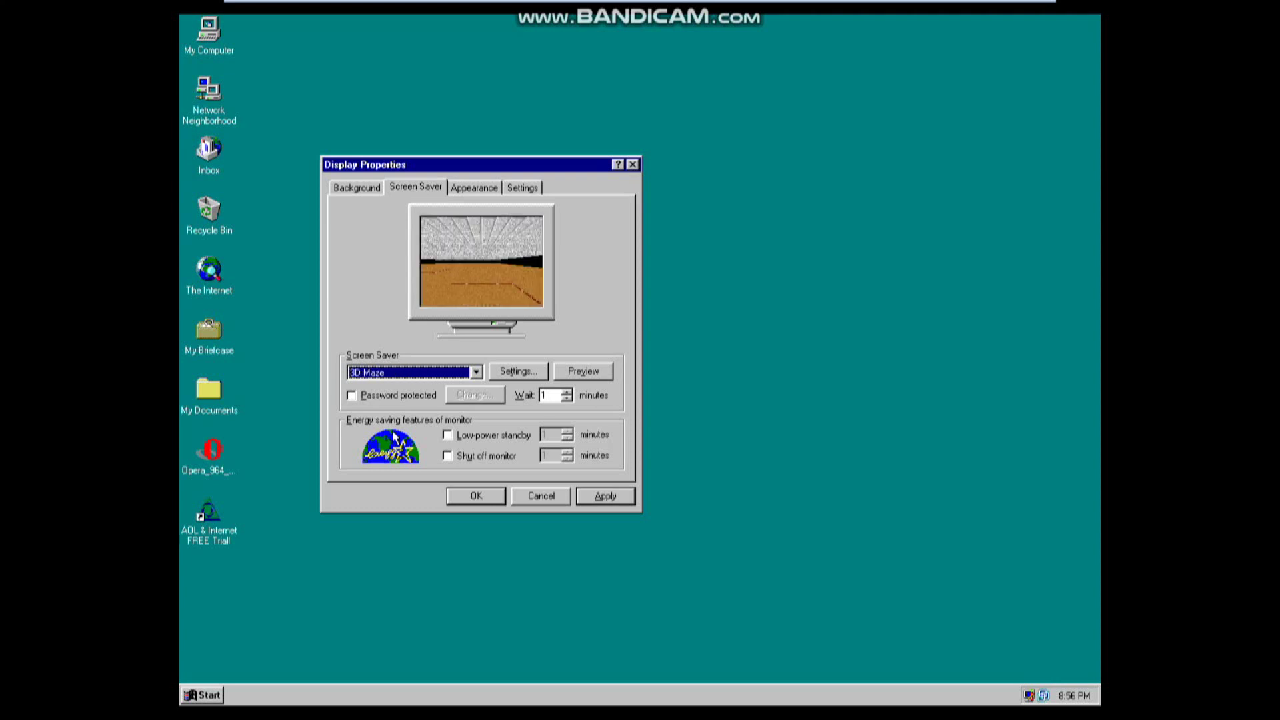
{"action": "key", "text": "Down"}
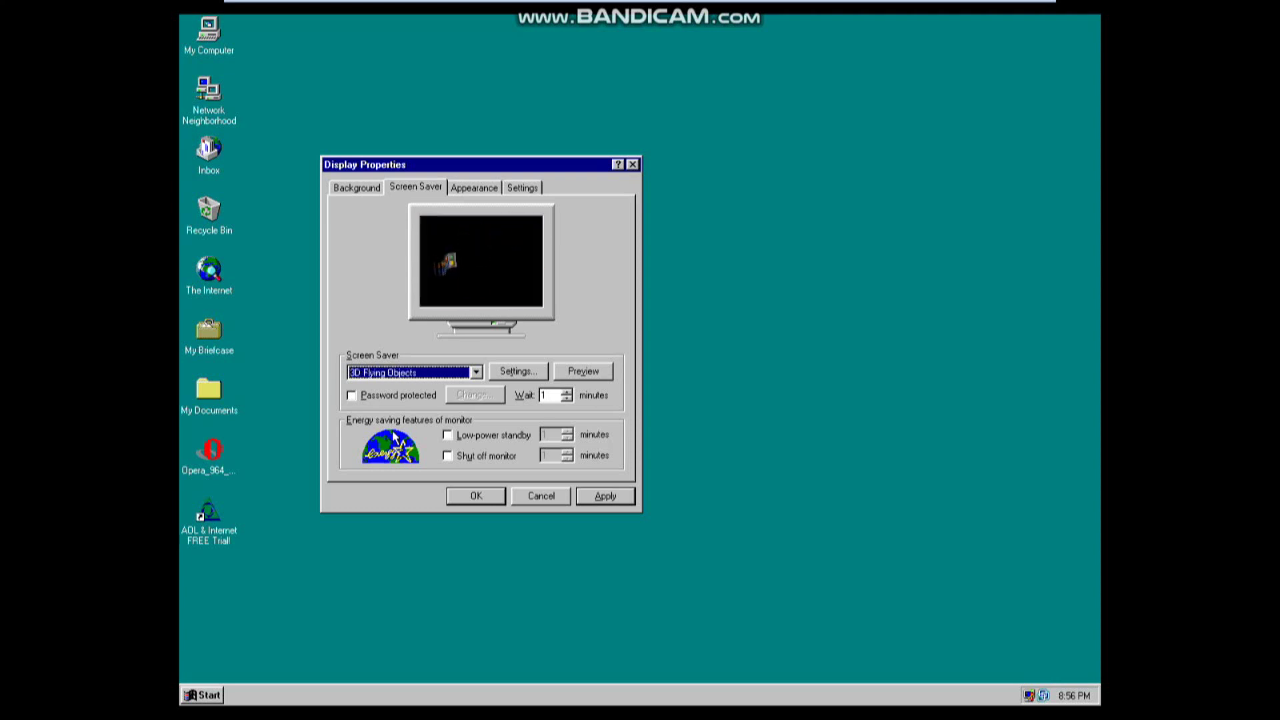
{"action": "key", "text": "Up"}
{"action": "key", "text": "Up"}
{"action": "key", "text": "Up"}
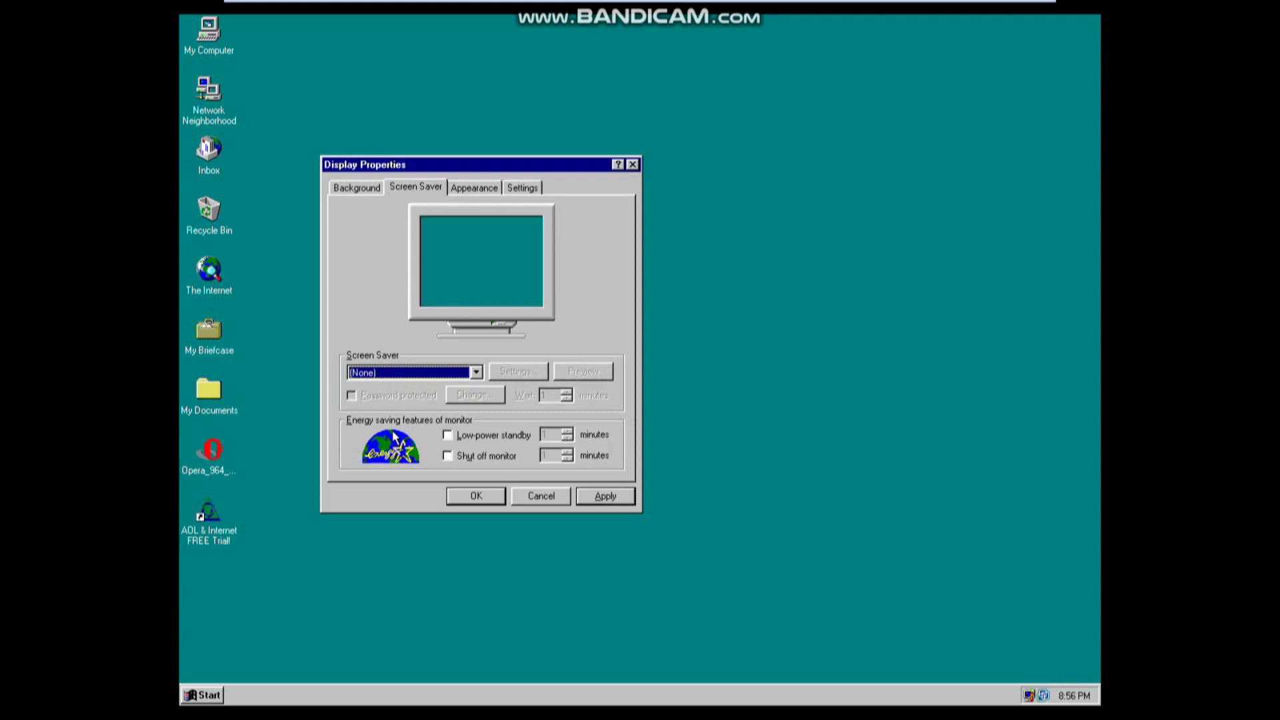
{"action": "key", "text": "Down"}
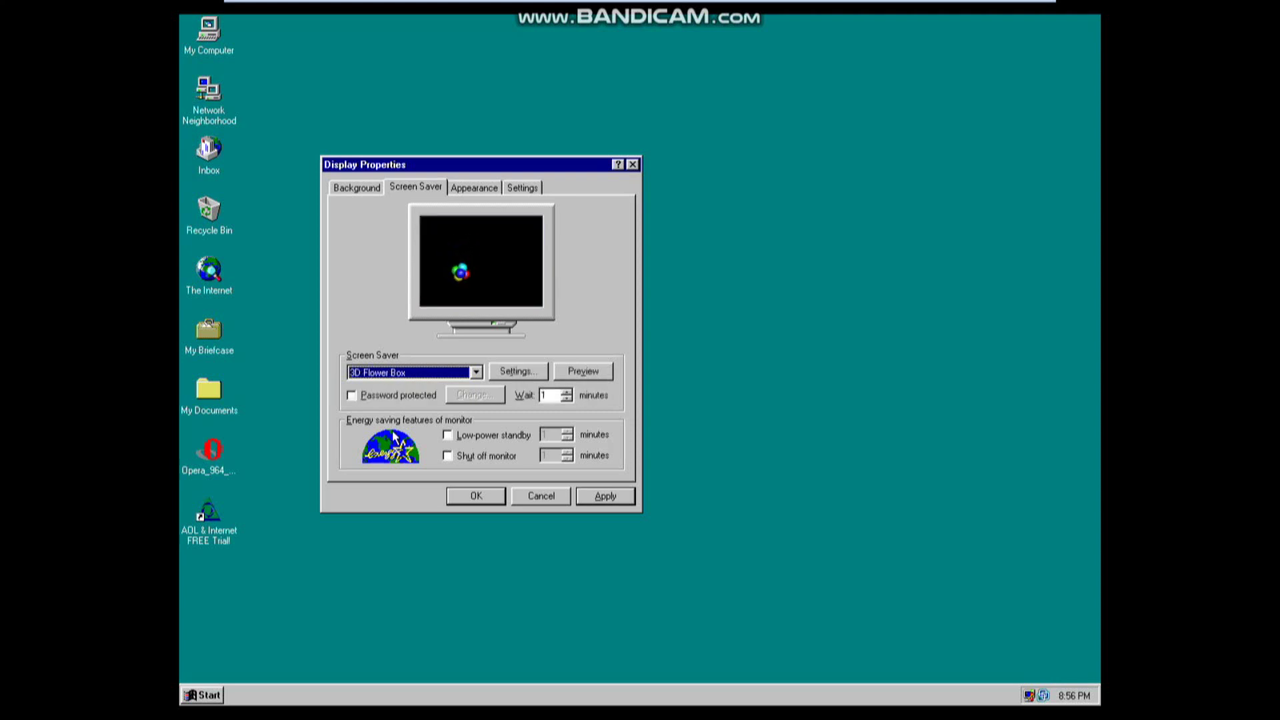
{"action": "key", "text": "Down"}
{"action": "key", "text": "Down"}
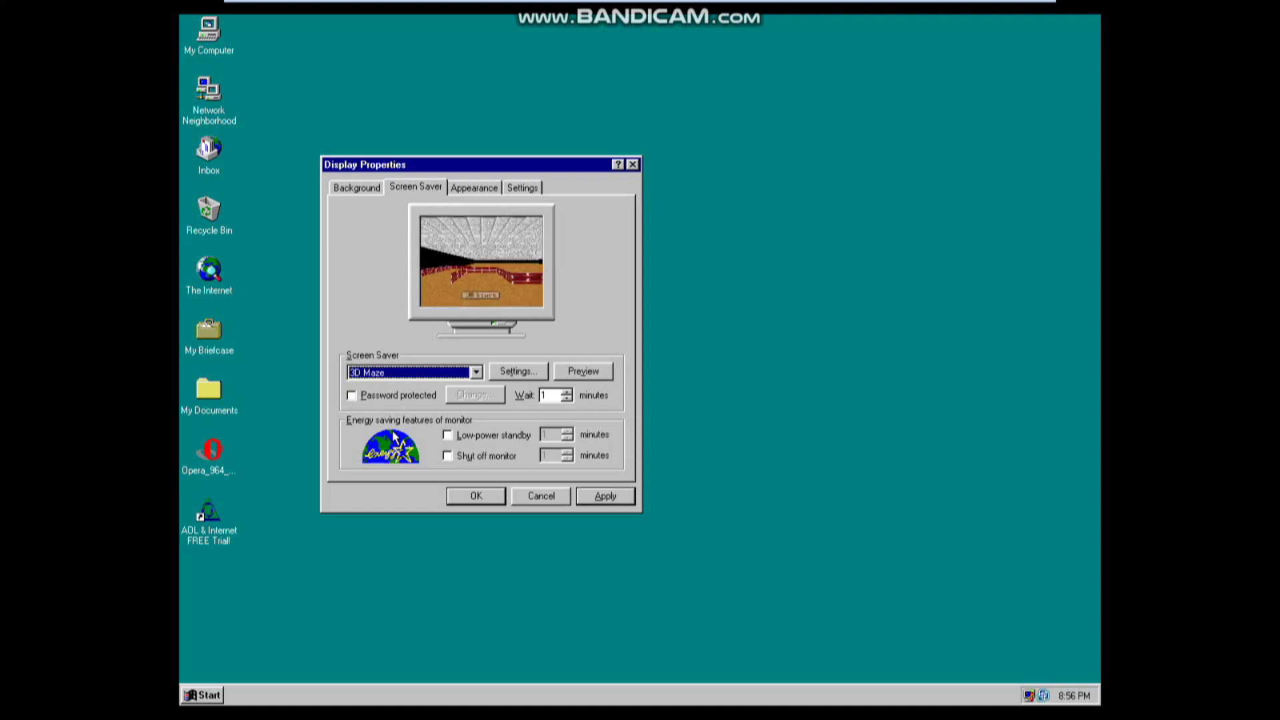
{"action": "left_click", "coordinate": [583, 371]}
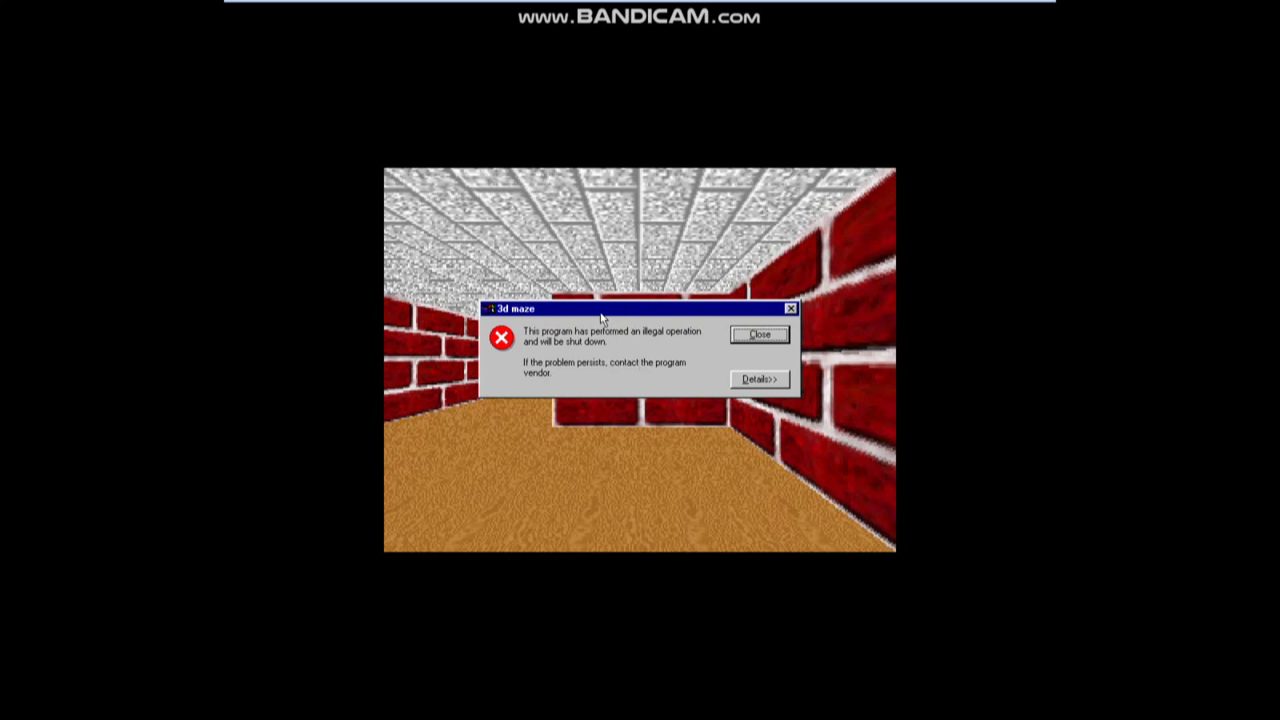
Move the 3d maze error dialog higher and close it
{"action": "left_click_drag", "start_coordinate": [605, 317], "coordinate": [618, 286]}
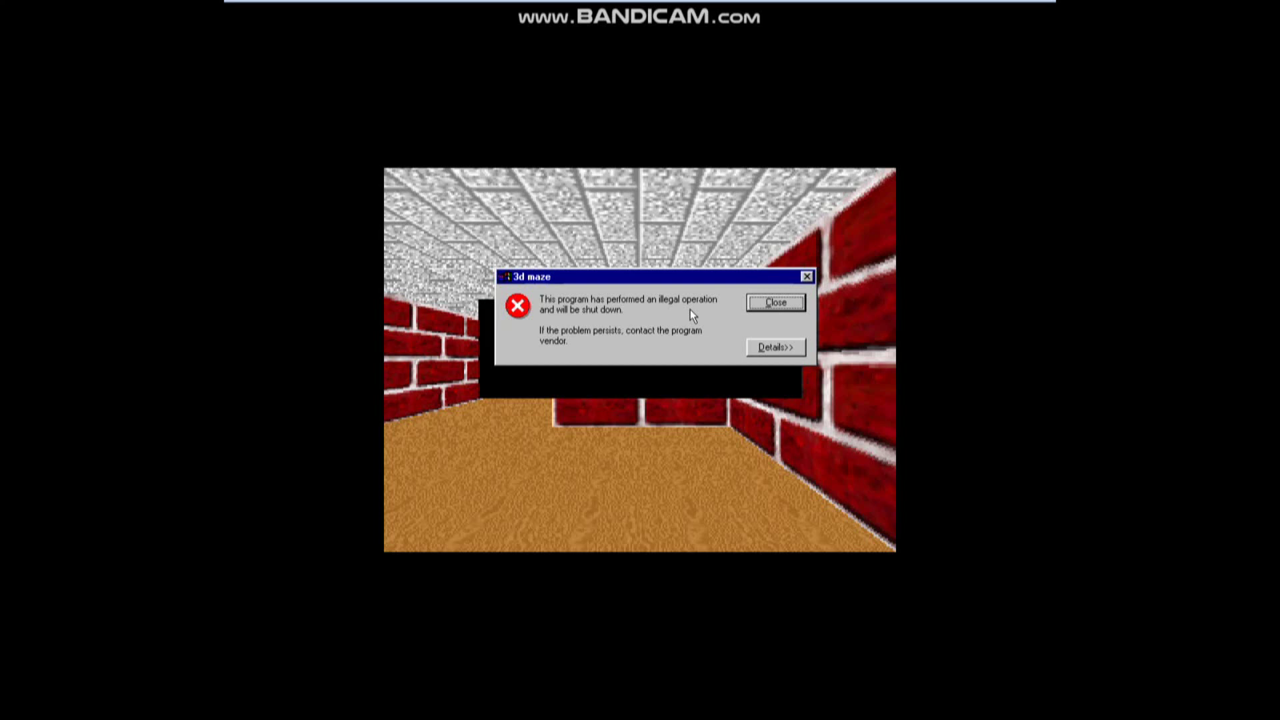
{"action": "left_click", "coordinate": [768, 308]}
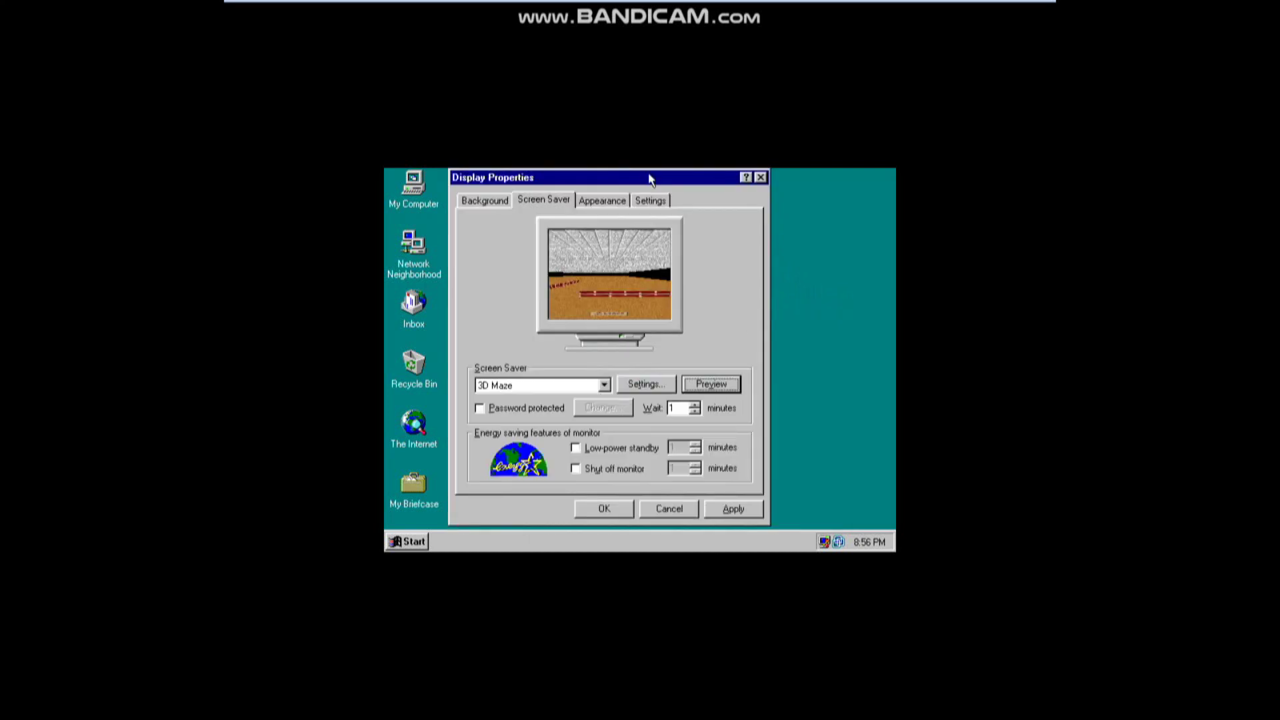
On the Settings tab, set the desktop area to 1152 by 864 and confirm the change
{"action": "left_click", "coordinate": [599, 200]}
{"action": "left_click", "coordinate": [650, 200]}
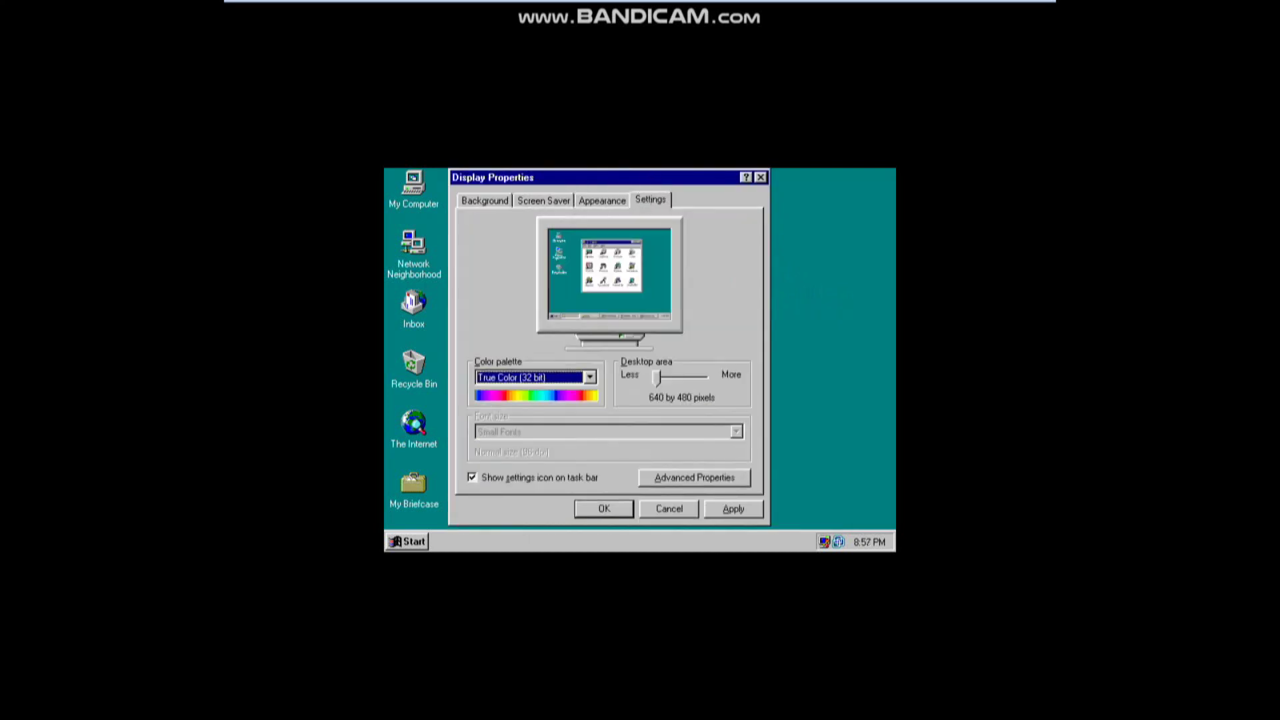
{"action": "left_click_drag", "start_coordinate": [722, 378], "coordinate": [677, 380]}
{"action": "left_click", "coordinate": [604, 509]}
{"action": "left_click", "coordinate": [625, 399]}
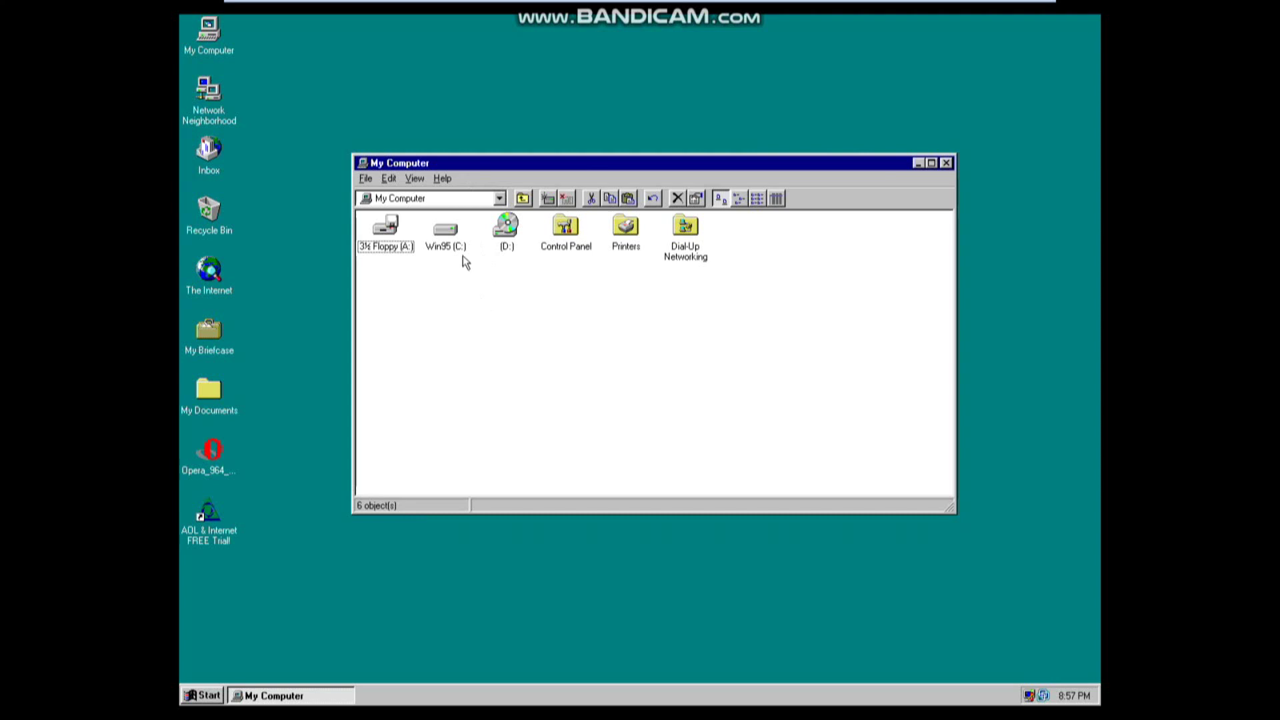
Open and close Win95 (C:), then set folder options to browse in a single window
{"action": "double_click", "coordinate": [447, 230]}
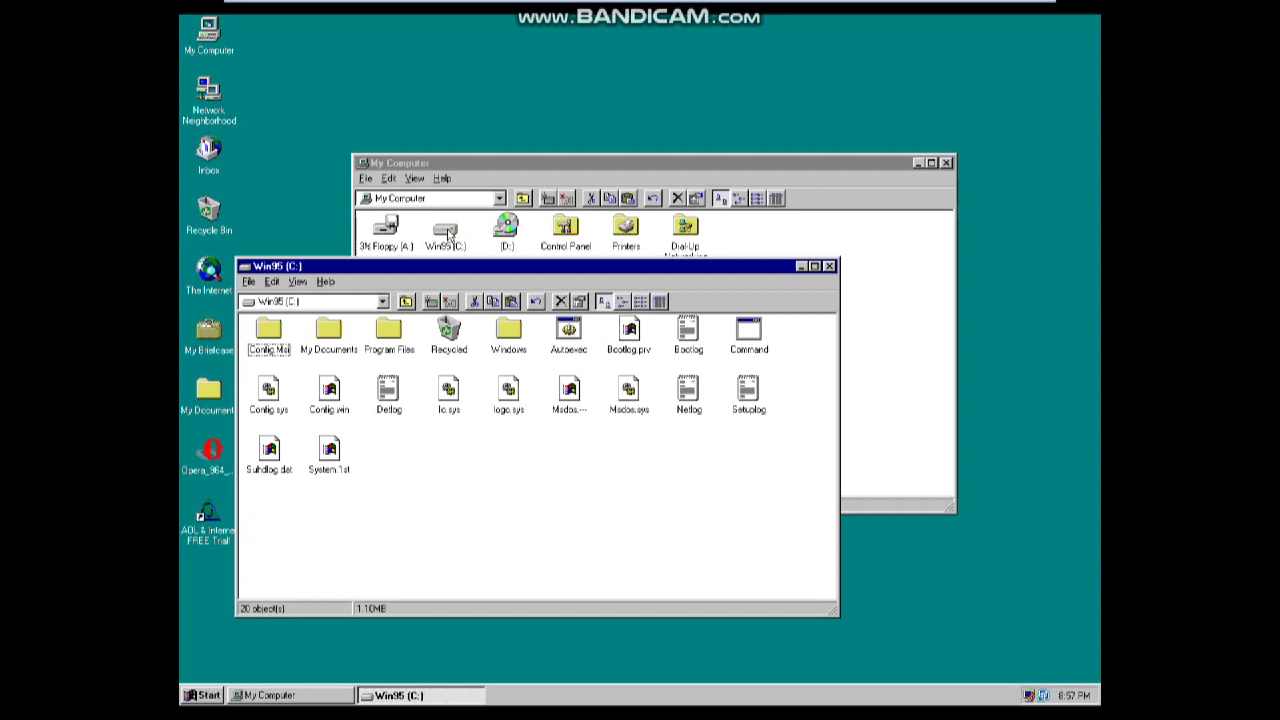
{"action": "left_click", "coordinate": [831, 268]}
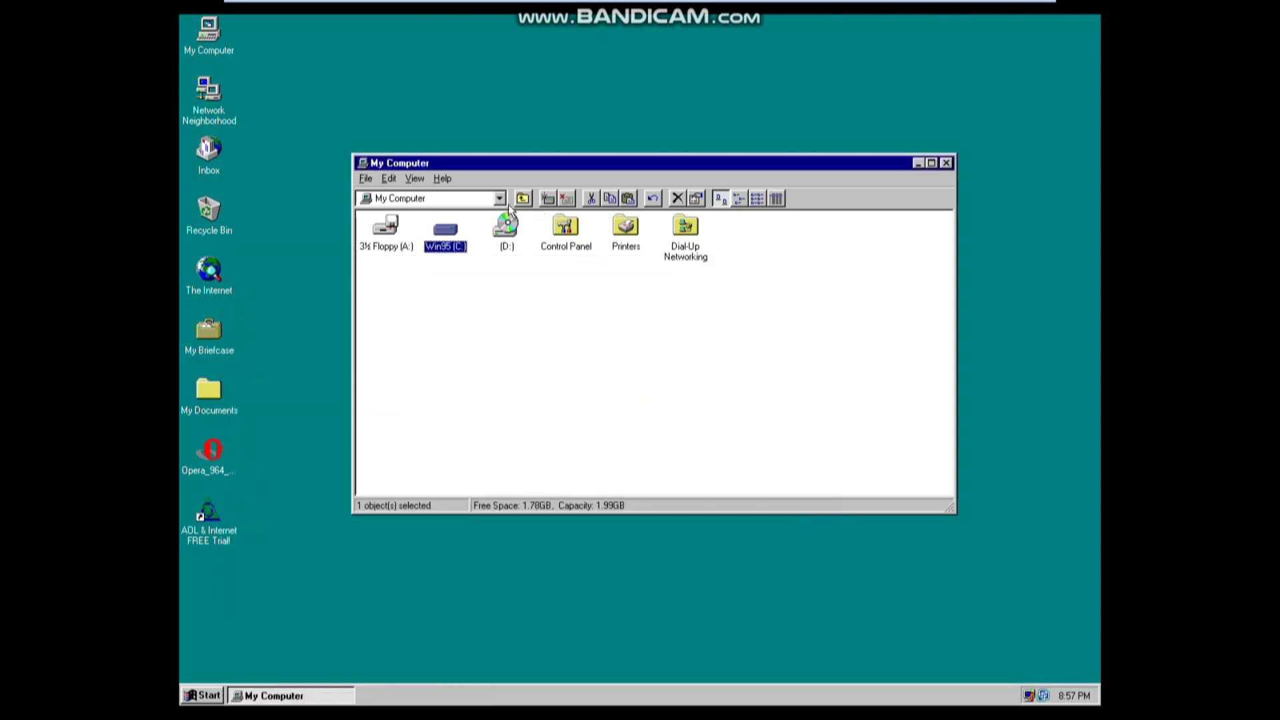
{"action": "left_click", "coordinate": [415, 179]}
{"action": "left_click", "coordinate": [433, 340]}
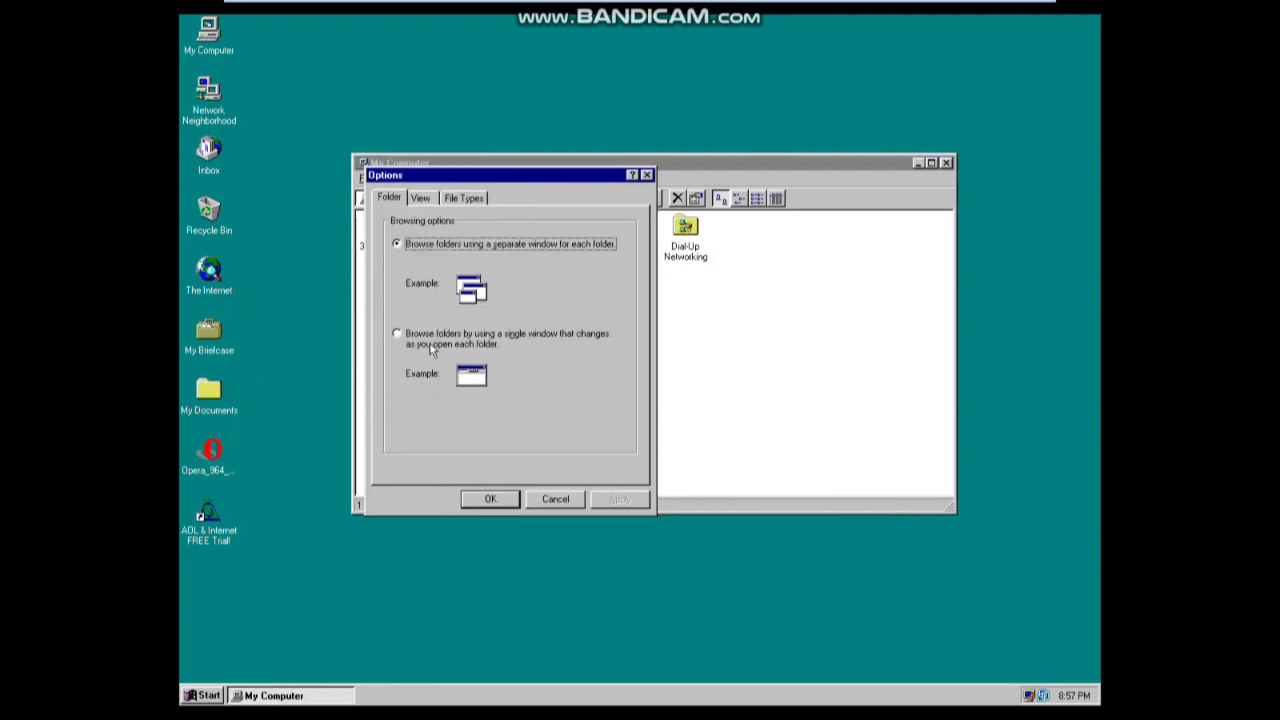
{"action": "left_click", "coordinate": [399, 335]}
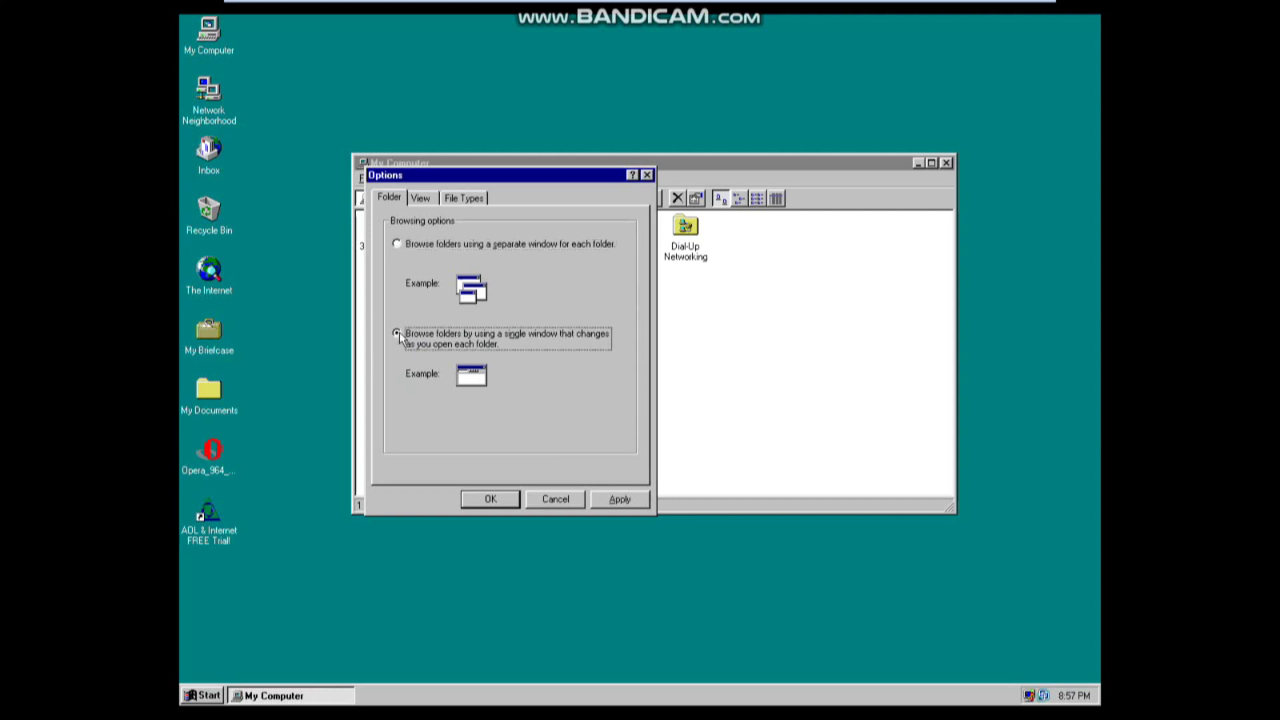
{"action": "left_click", "coordinate": [482, 506]}
Browse Win95 (C:), My Documents and My Pictures in one window, then go up twice
{"action": "double_click", "coordinate": [455, 227]}
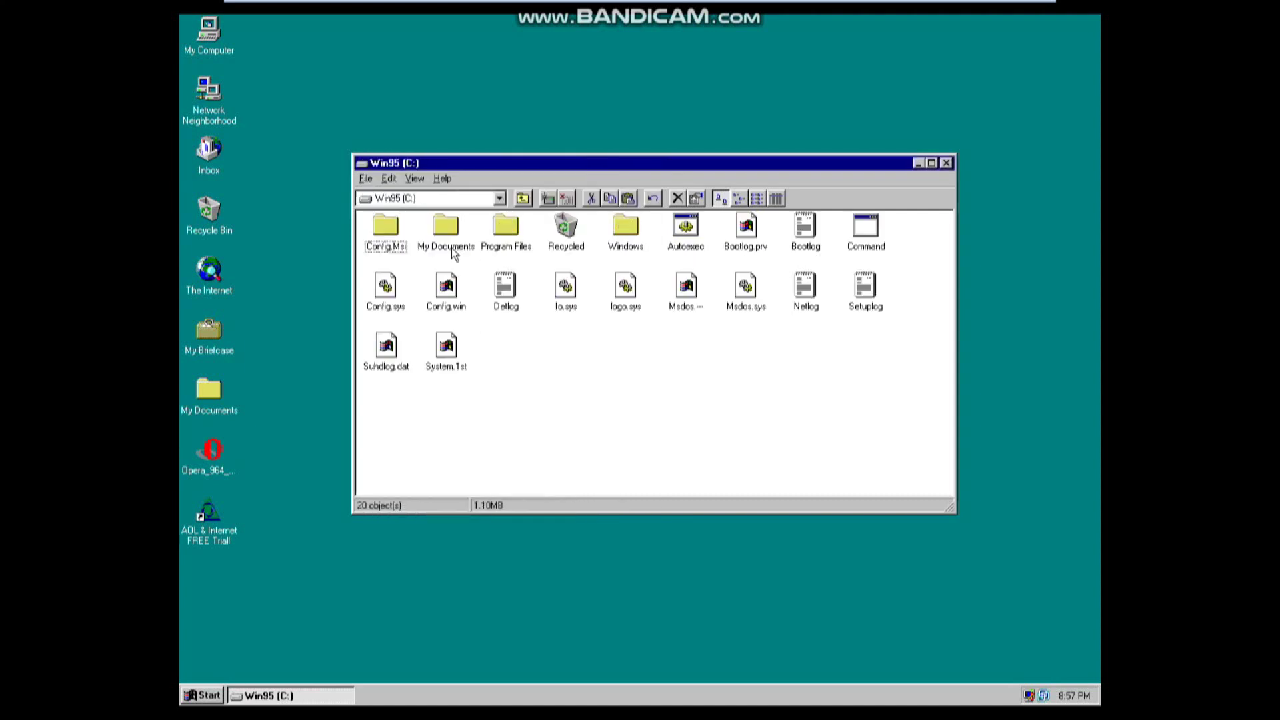
{"action": "double_click", "coordinate": [455, 226]}
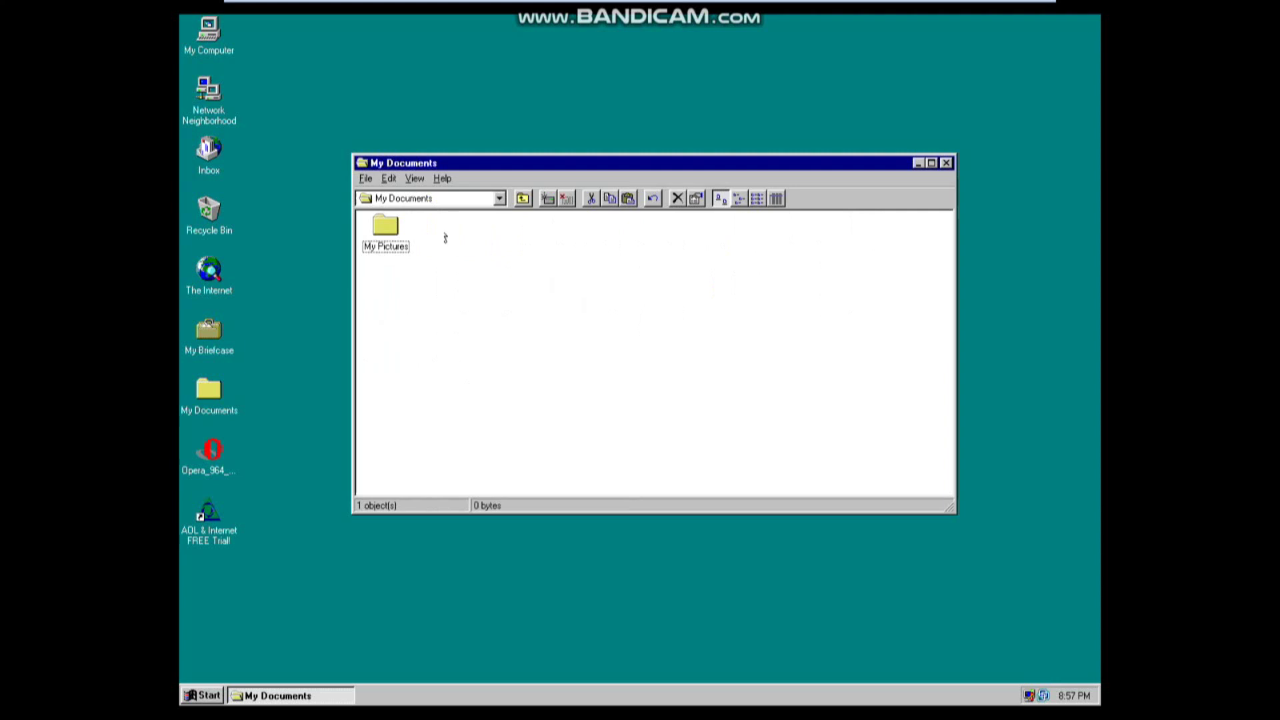
{"action": "double_click", "coordinate": [387, 250]}
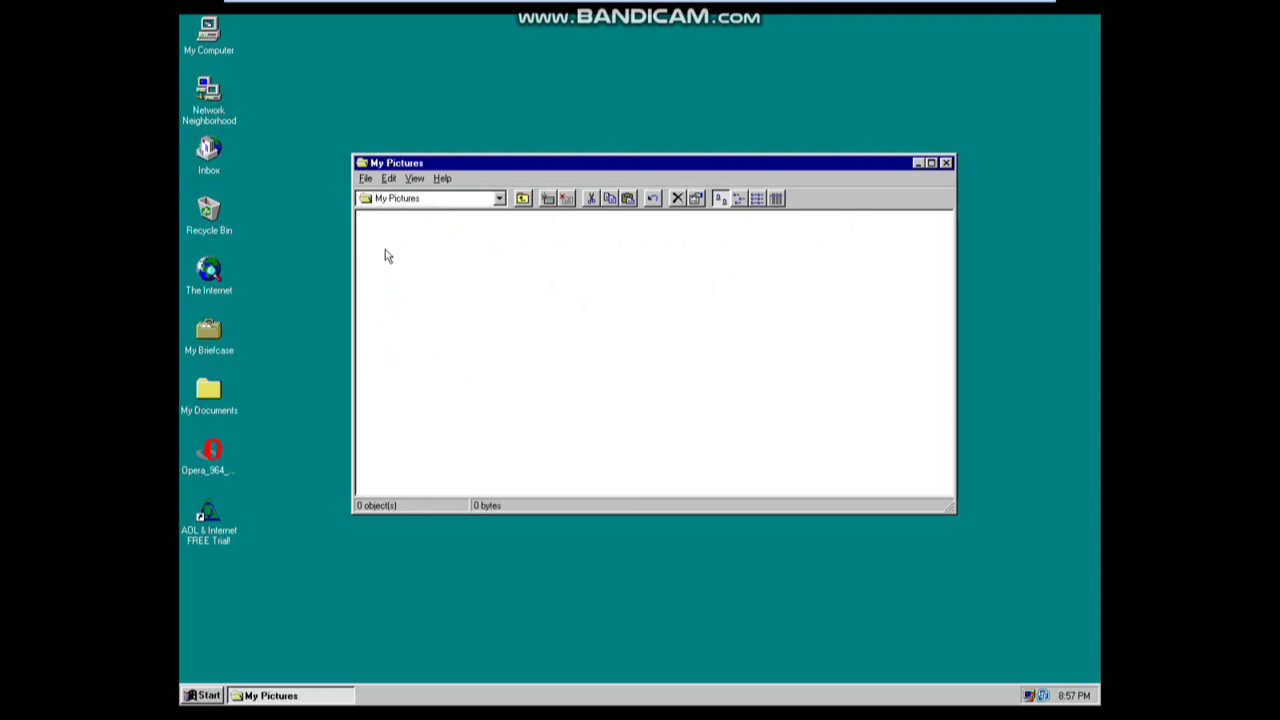
{"action": "left_click", "coordinate": [522, 201]}
{"action": "left_click", "coordinate": [521, 201]}
{"action": "left_click", "coordinate": [521, 202]}
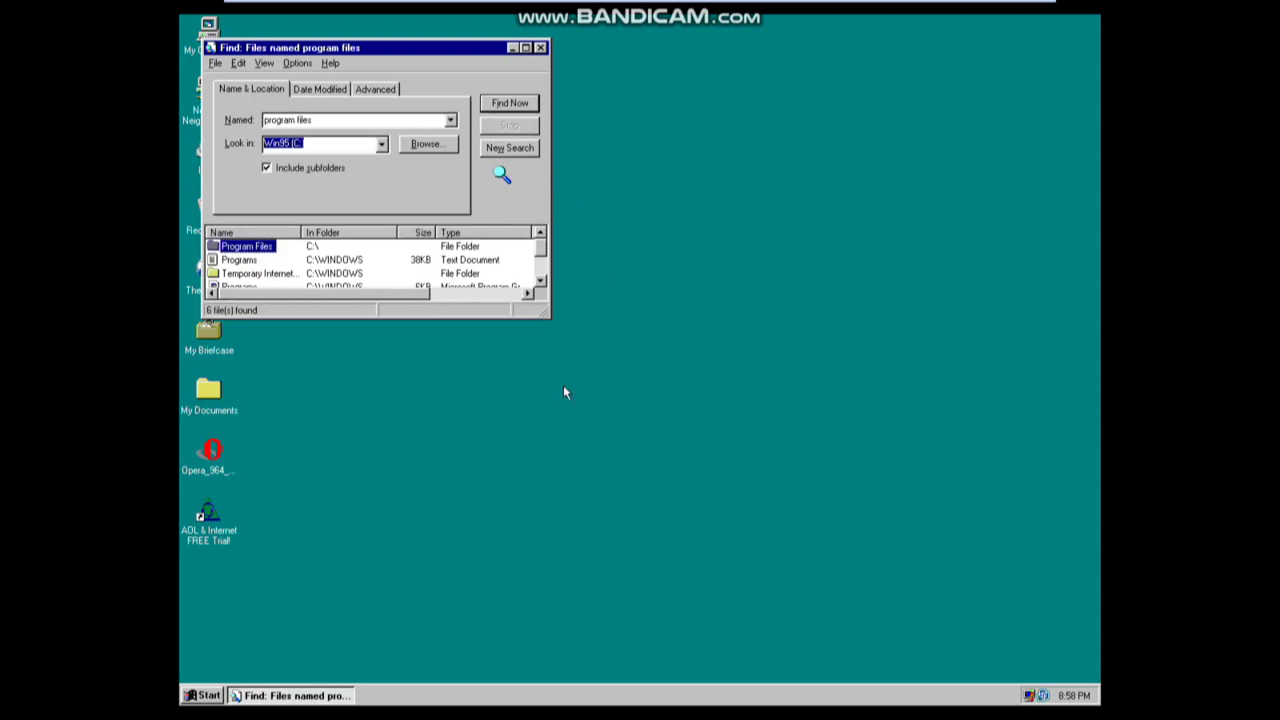
Enlarge the Find window so all six 'program files' results are visible
{"action": "left_click_drag", "start_coordinate": [551, 312], "coordinate": [769, 540]}
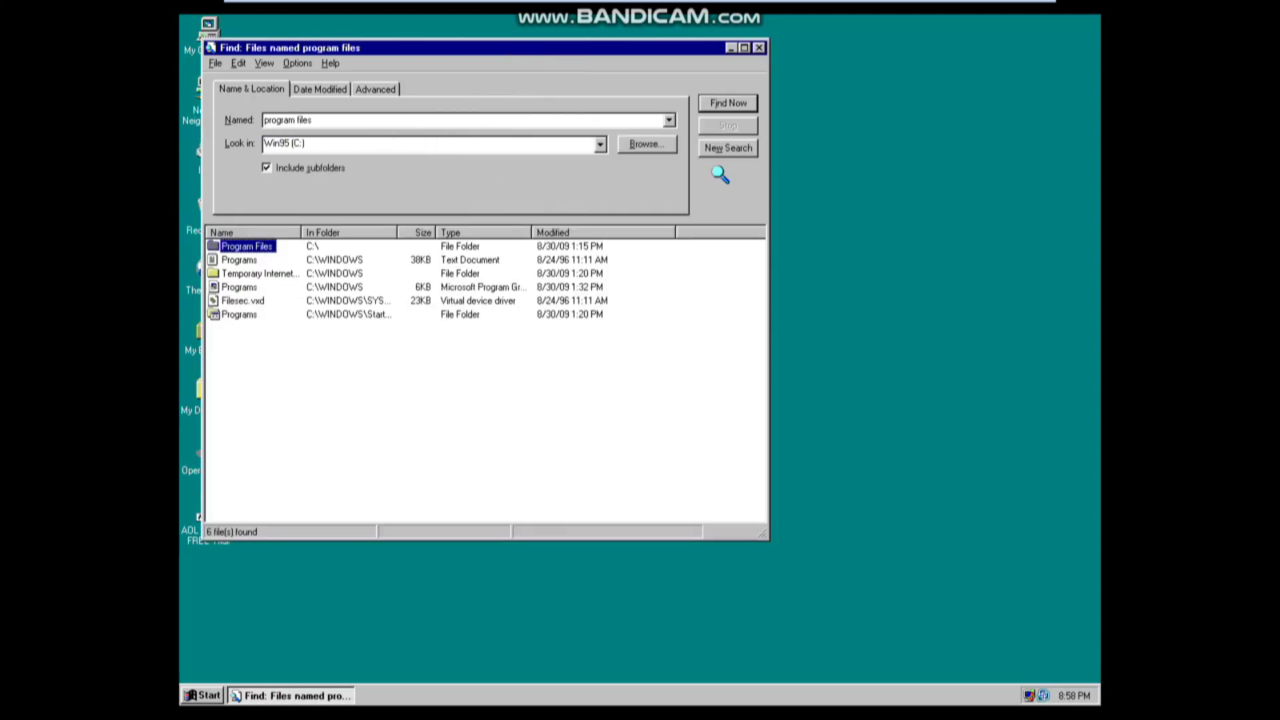
Create a new desktop text document named 'find this file if you can windows'
{"action": "right_click", "coordinate": [826, 83]}
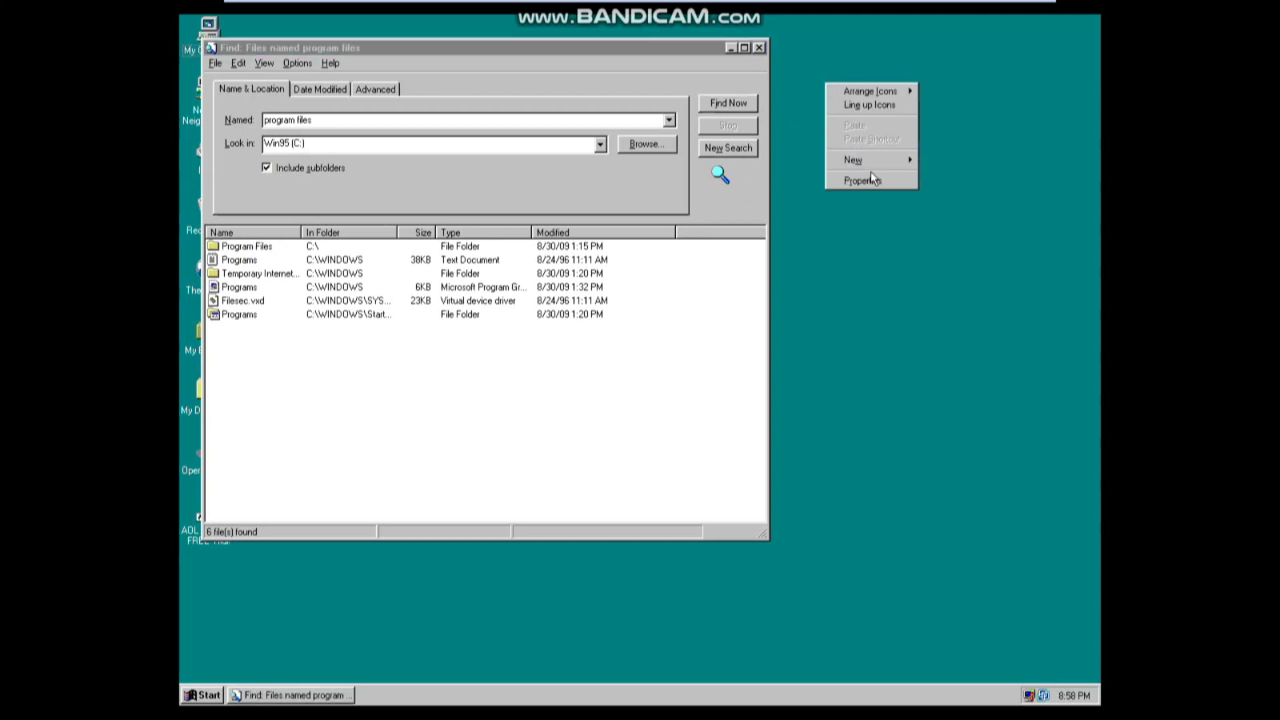
{"action": "mouse_move", "coordinate": [881, 163]}
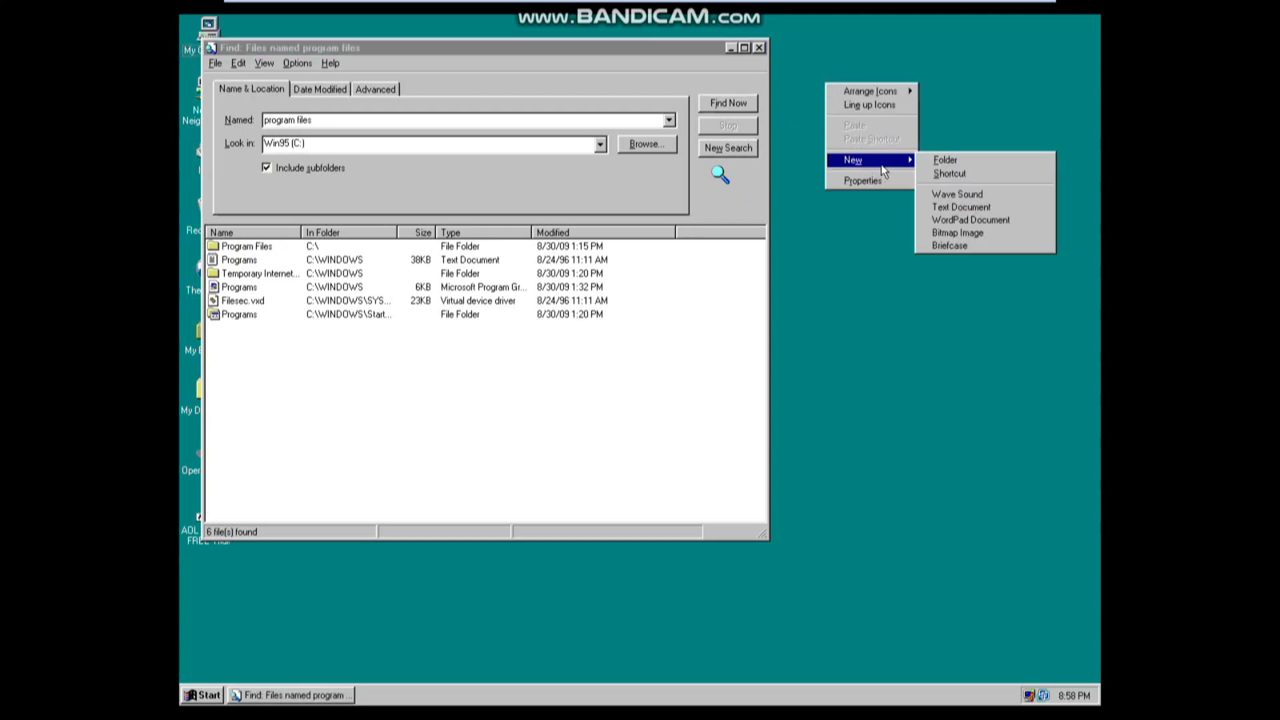
{"action": "left_click", "coordinate": [965, 208]}
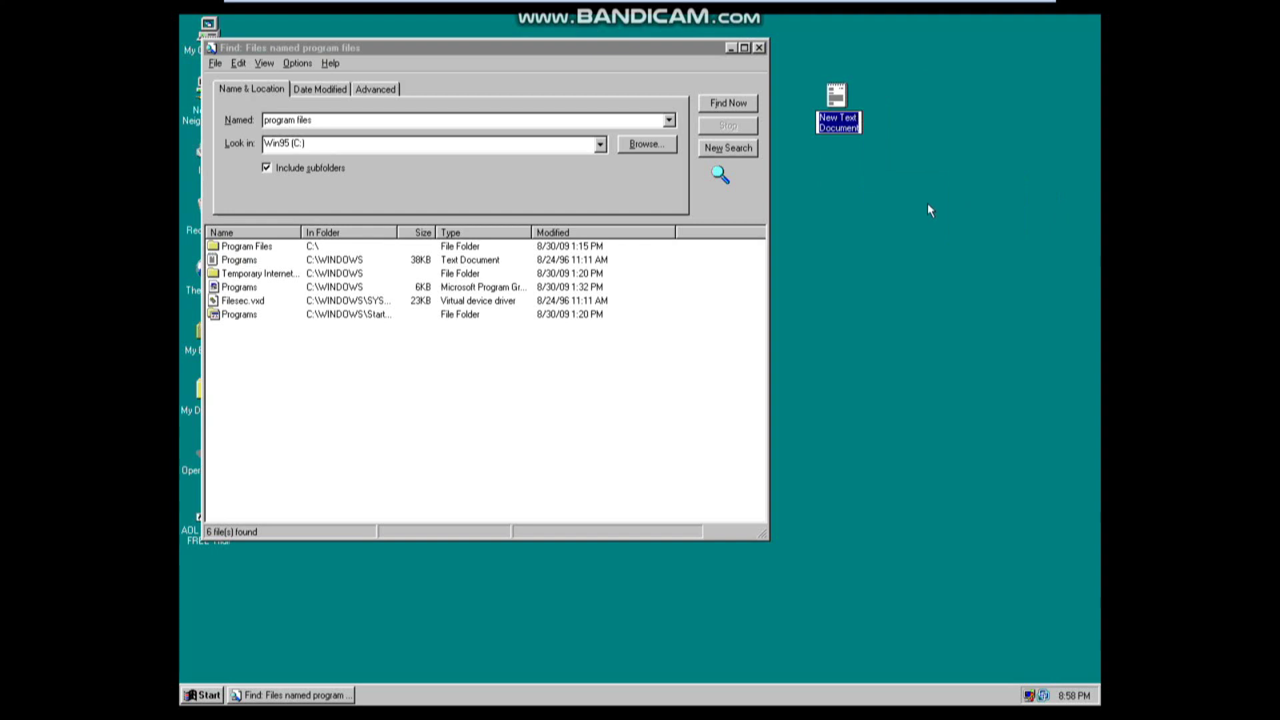
{"action": "key", "text": "BackSpace"}
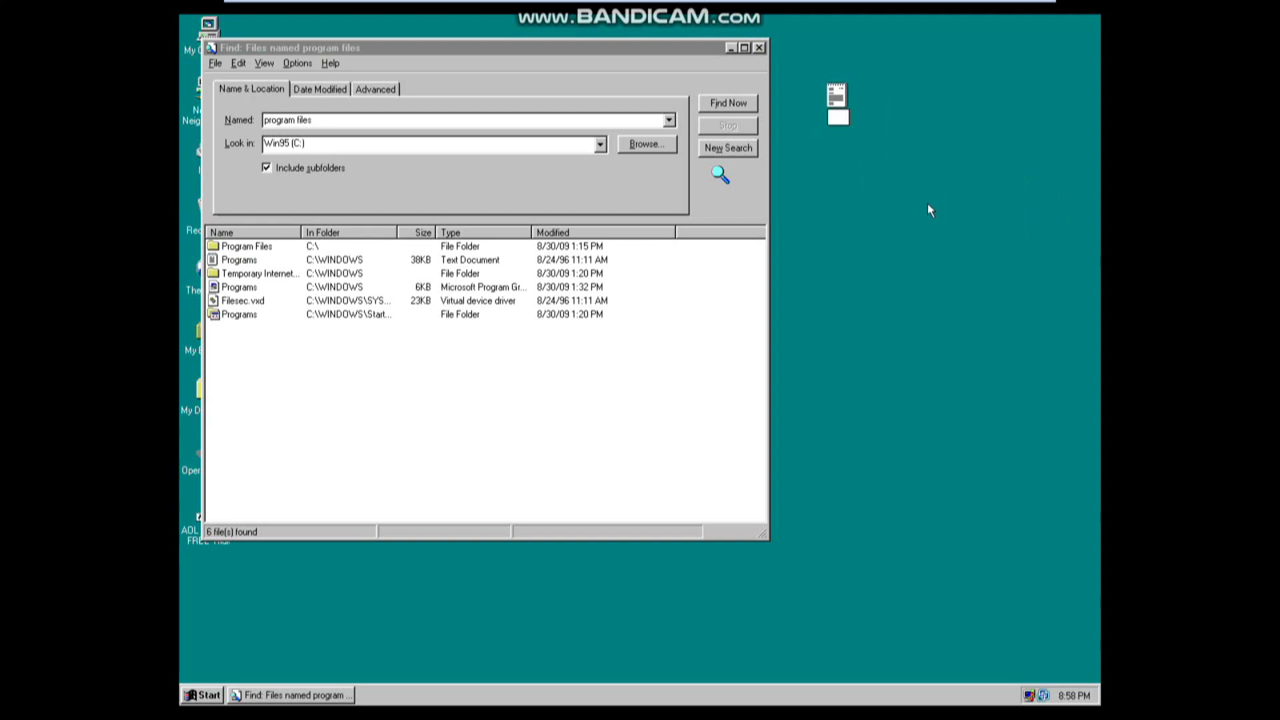
{"action": "type", "text": "find this file if you can windows"}
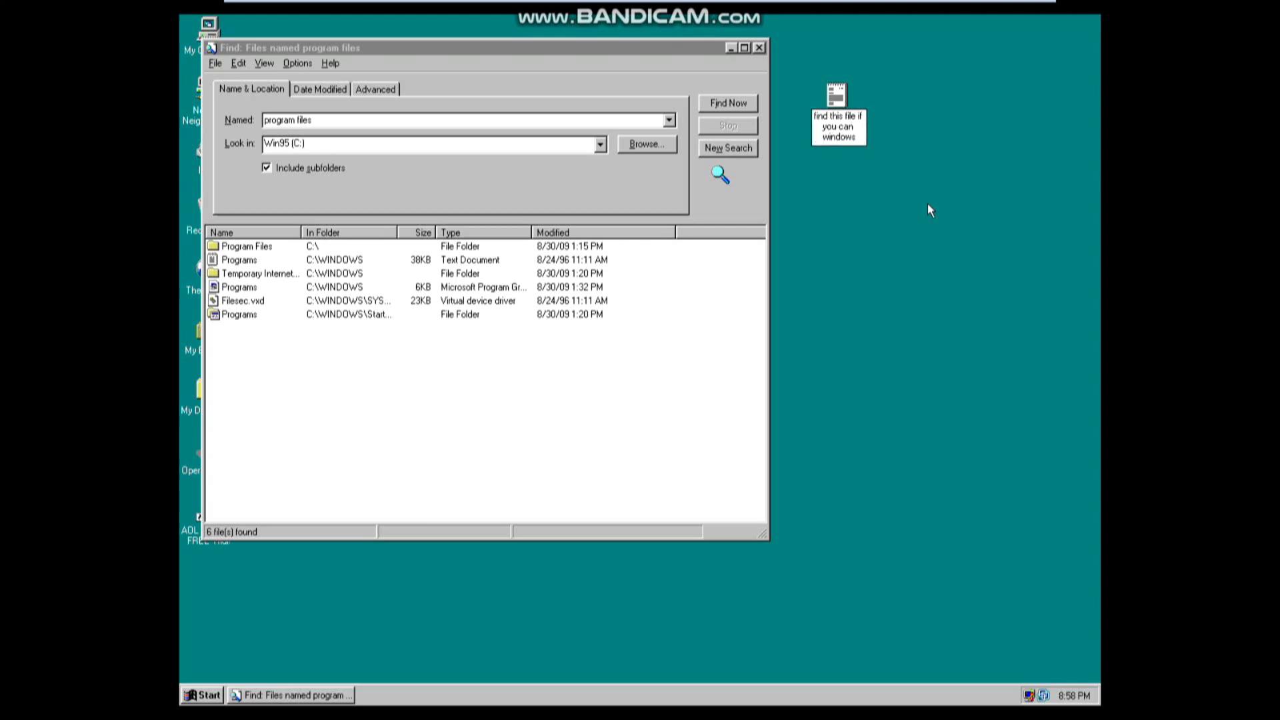
{"action": "key", "text": "Return"}
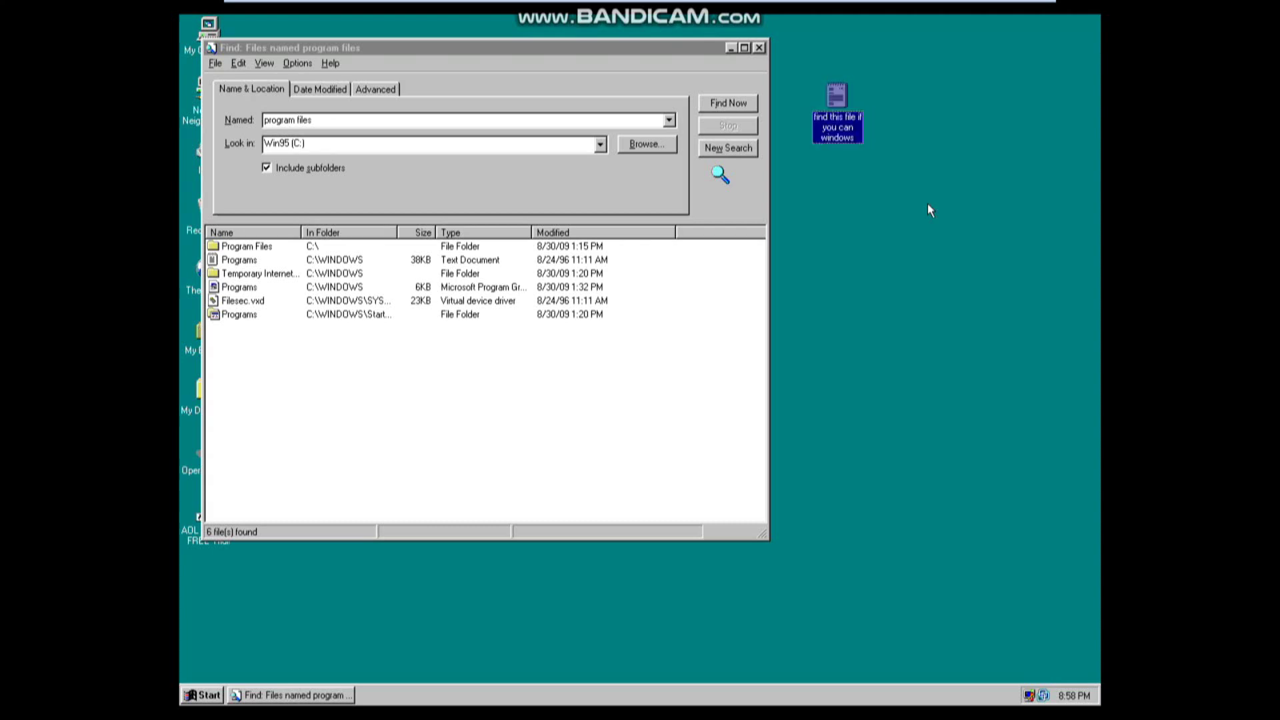
{"action": "left_click", "coordinate": [307, 220]}
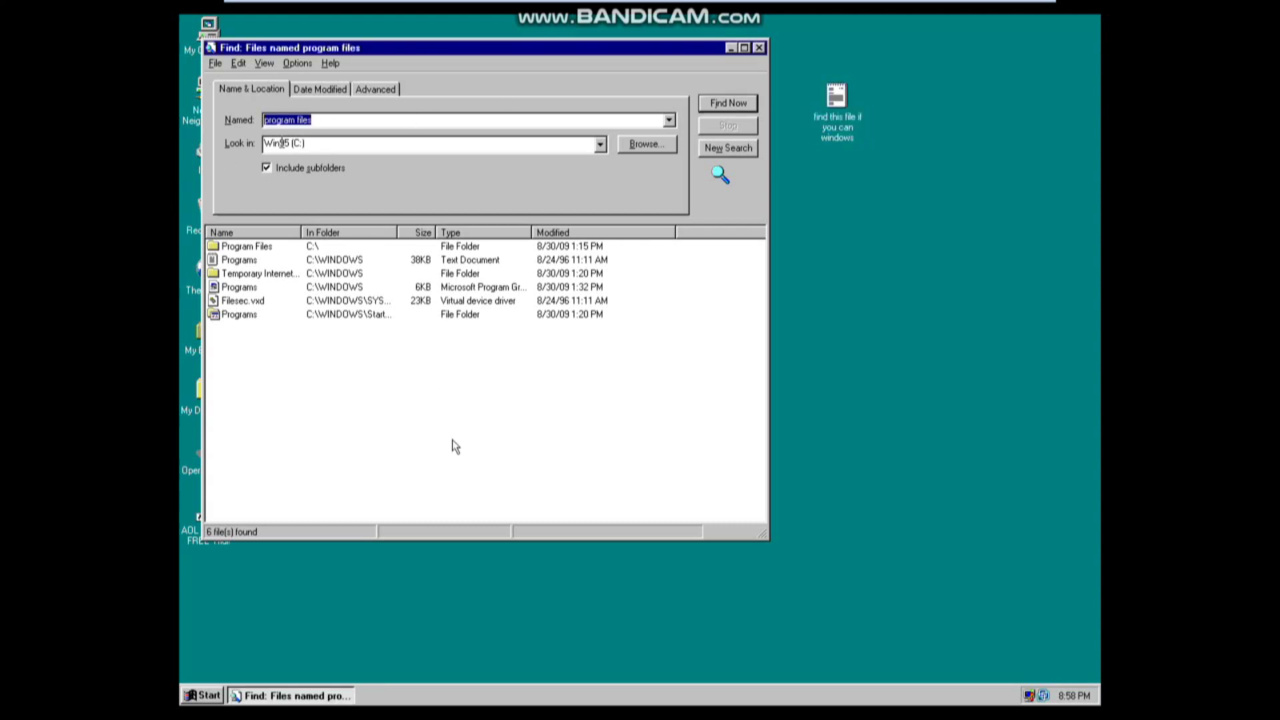
Search Win95 (C:) for 'find this file if you can windows'
{"action": "key", "text": "BackSpace"}
{"action": "type", "text": "find this file if you can windows"}
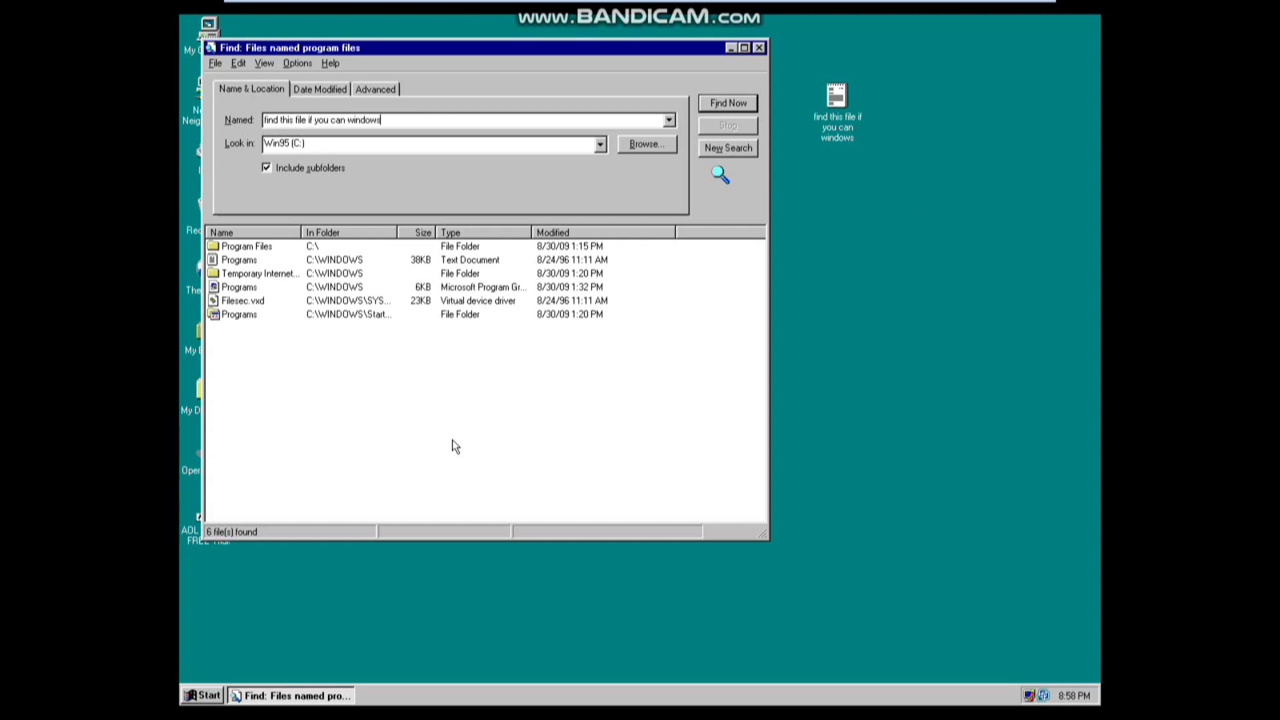
{"action": "key", "text": "Return"}
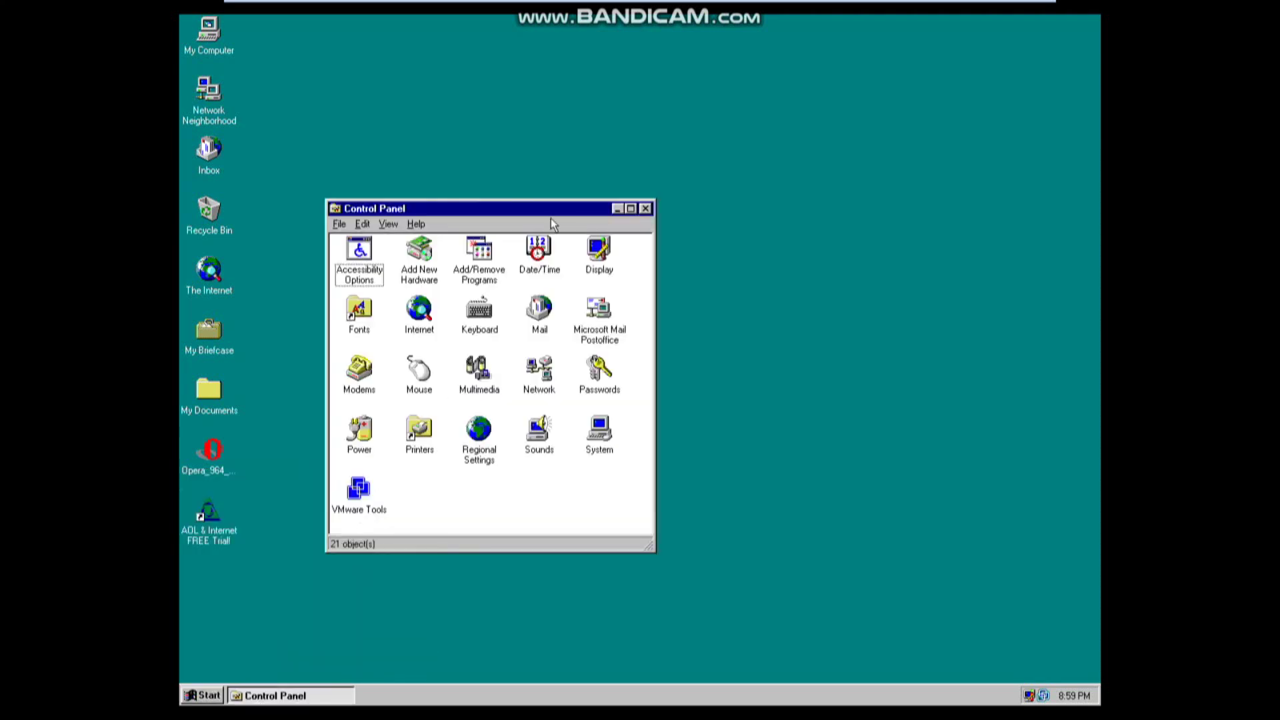
Drag the Control Panel window up toward the top of the screen
{"action": "left_click_drag", "start_coordinate": [533, 212], "coordinate": [583, 130]}
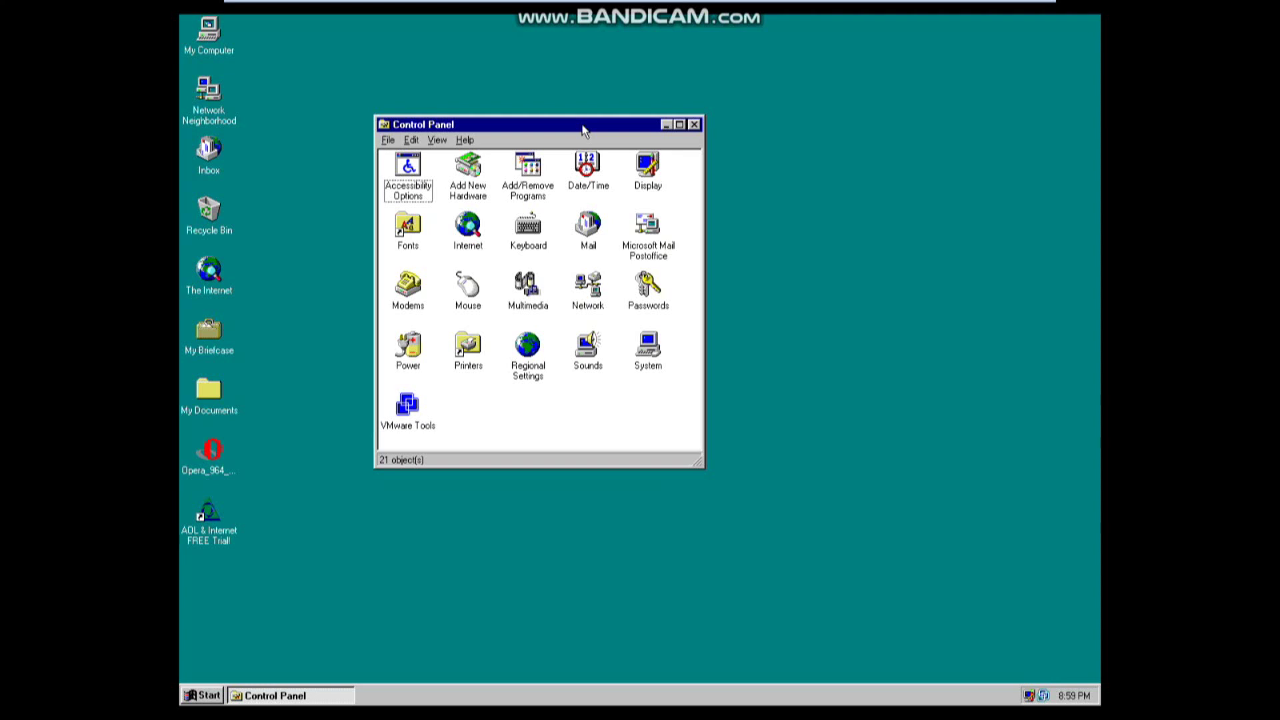